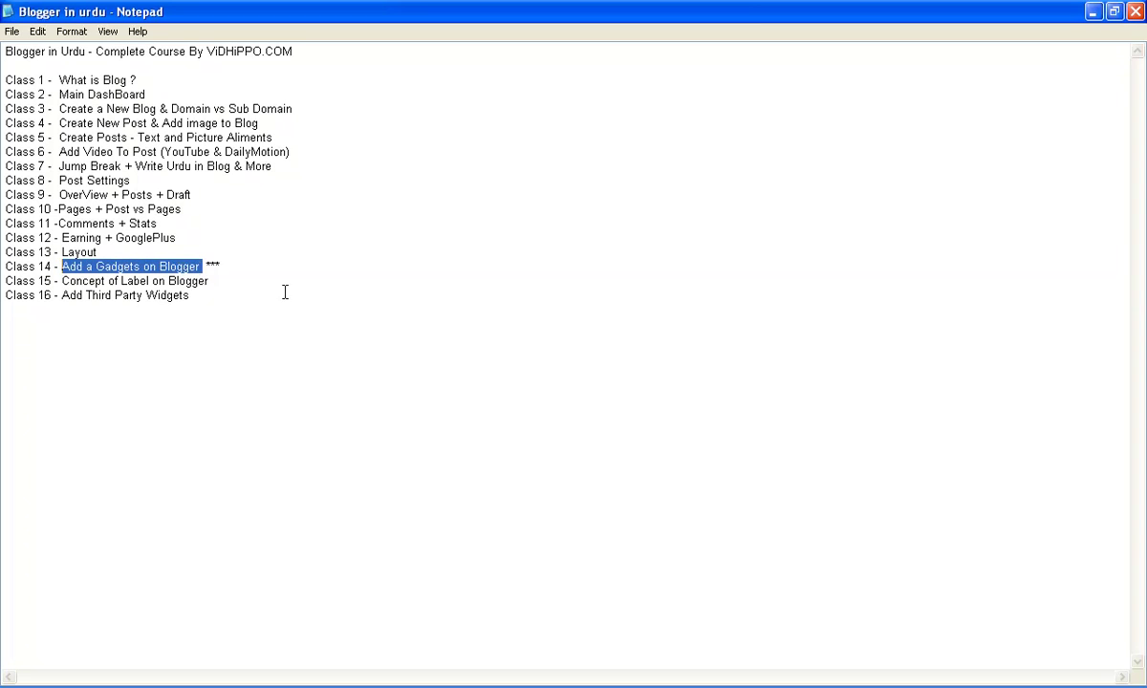
# Step: Switch to Firefox and open the Layout page of the ViDHiPPO.COM - Learn With Videos blog
pyautogui.hotkey('alt', 'Tab')
pyautogui.hotkey('alt', 'Tab')
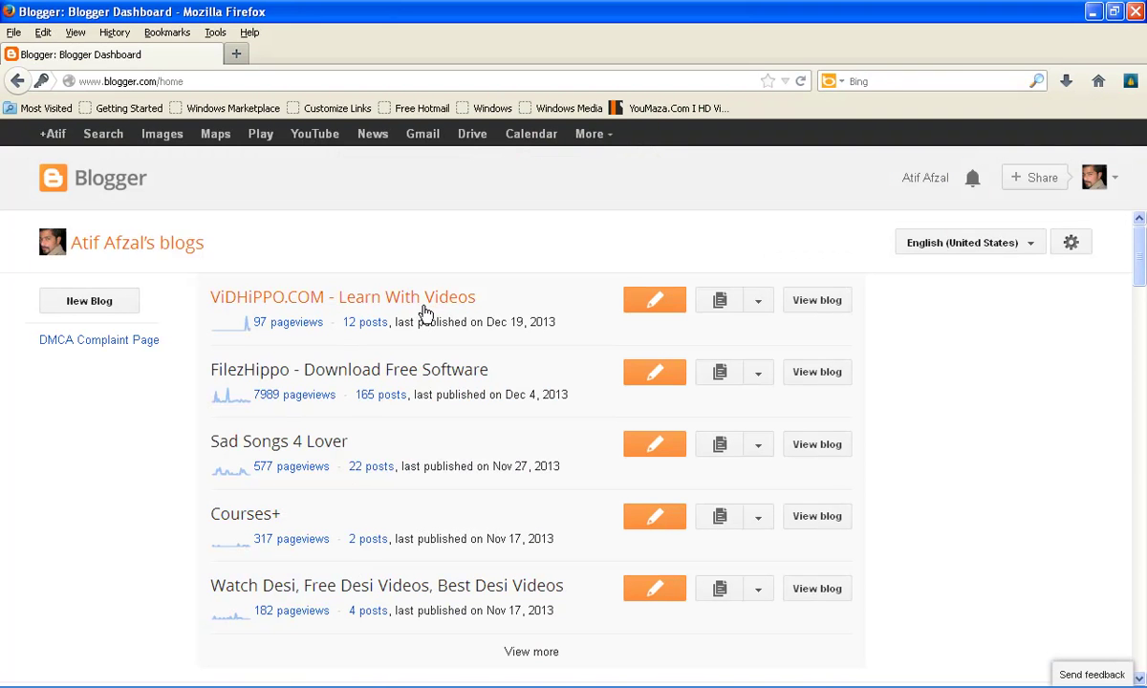
pyautogui.click(761, 304)
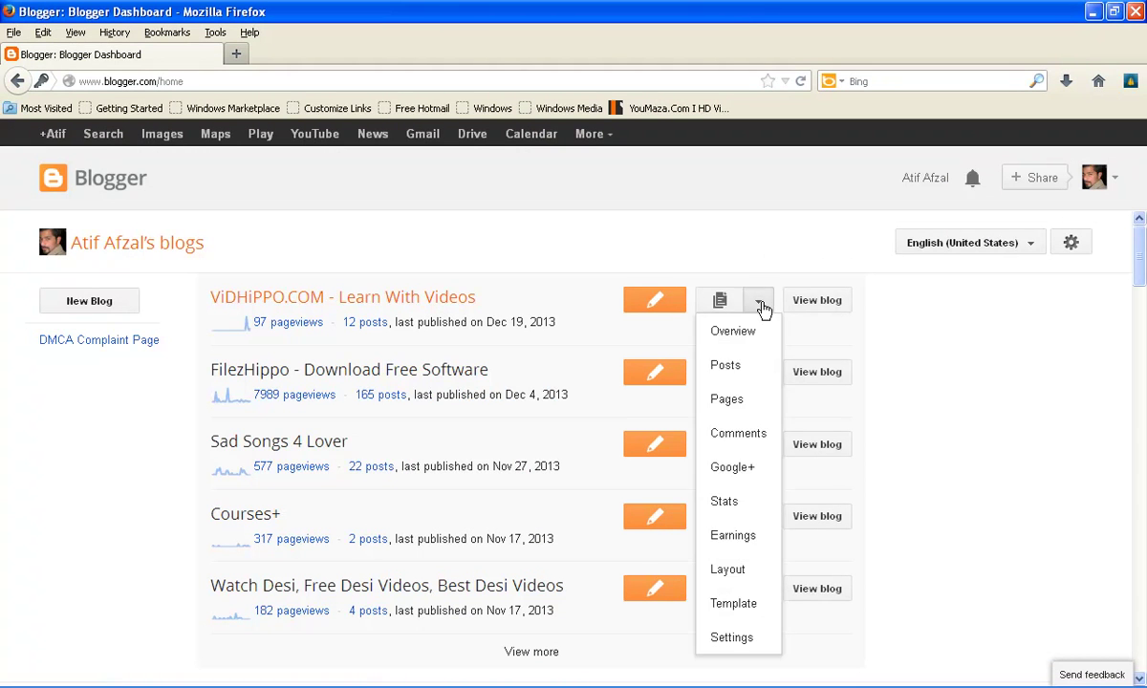
pyautogui.click(732, 573)
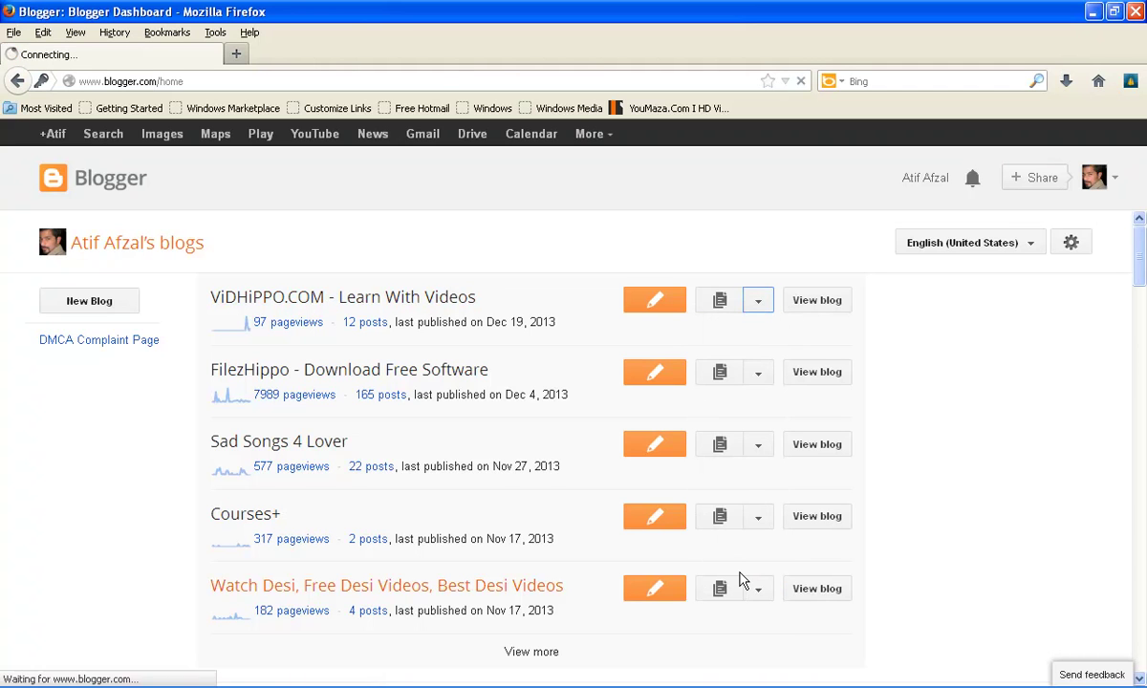
# Step: Open the live blog at vid-hippo.blogspot.com in a new browser tab
pyautogui.click(237, 55)
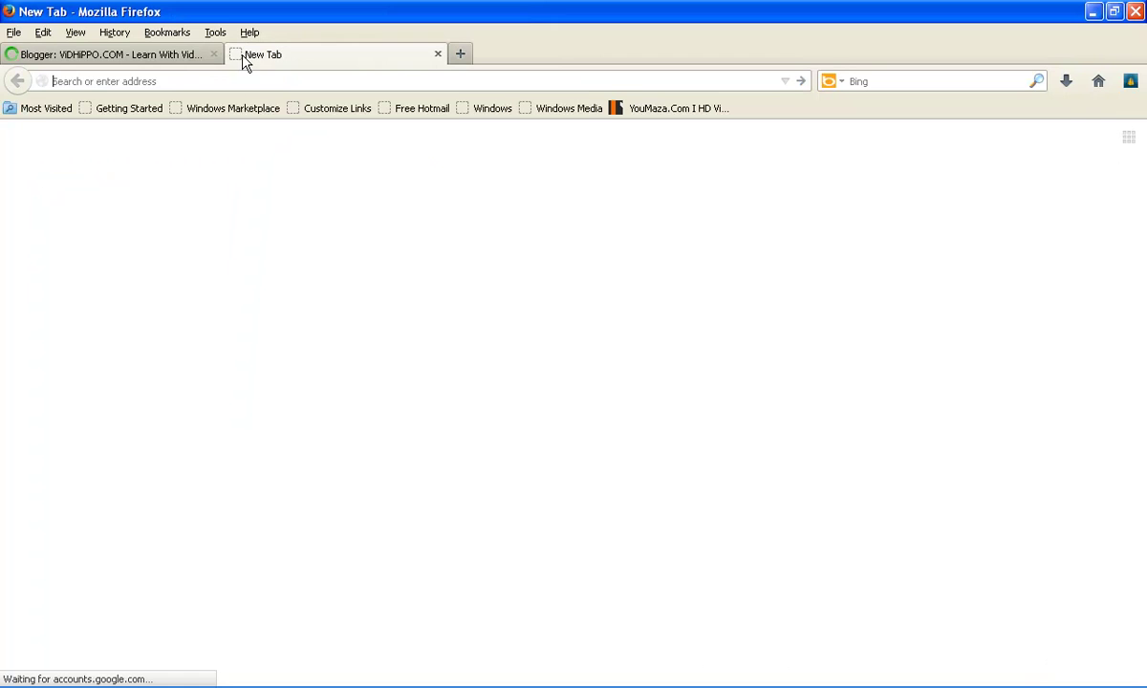
pyautogui.write('vid')
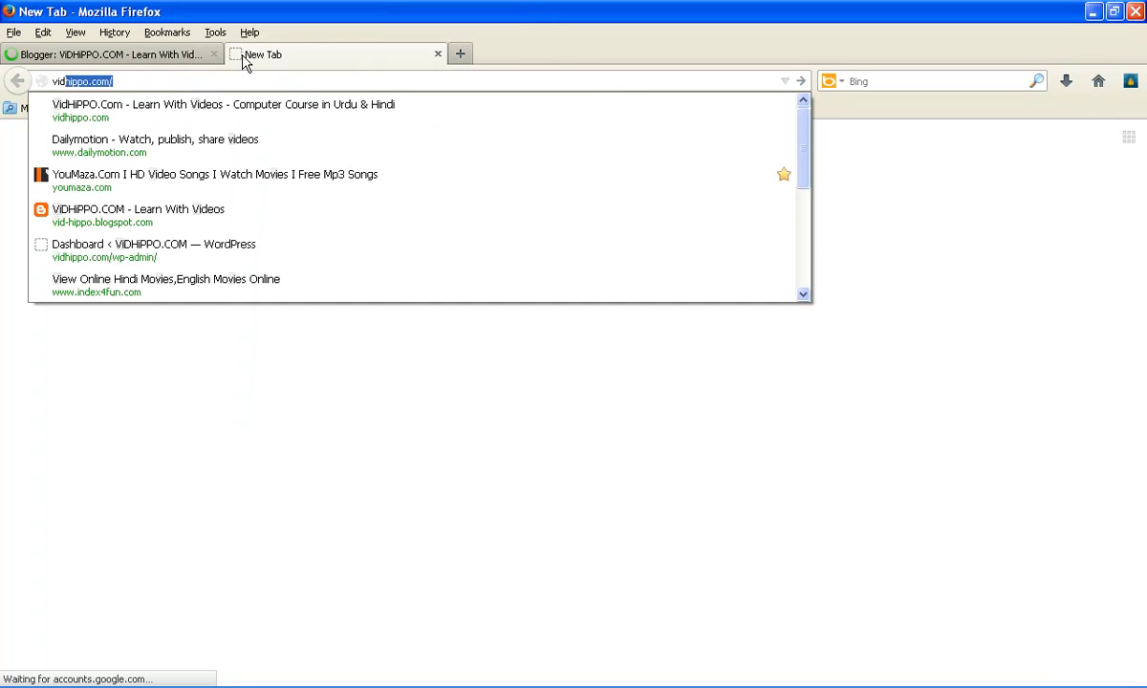
pyautogui.press('BackSpace')
pyautogui.press('BackSpace')
pyautogui.press('BackSpace')
pyautogui.press('BackSpace')
pyautogui.write('vi')
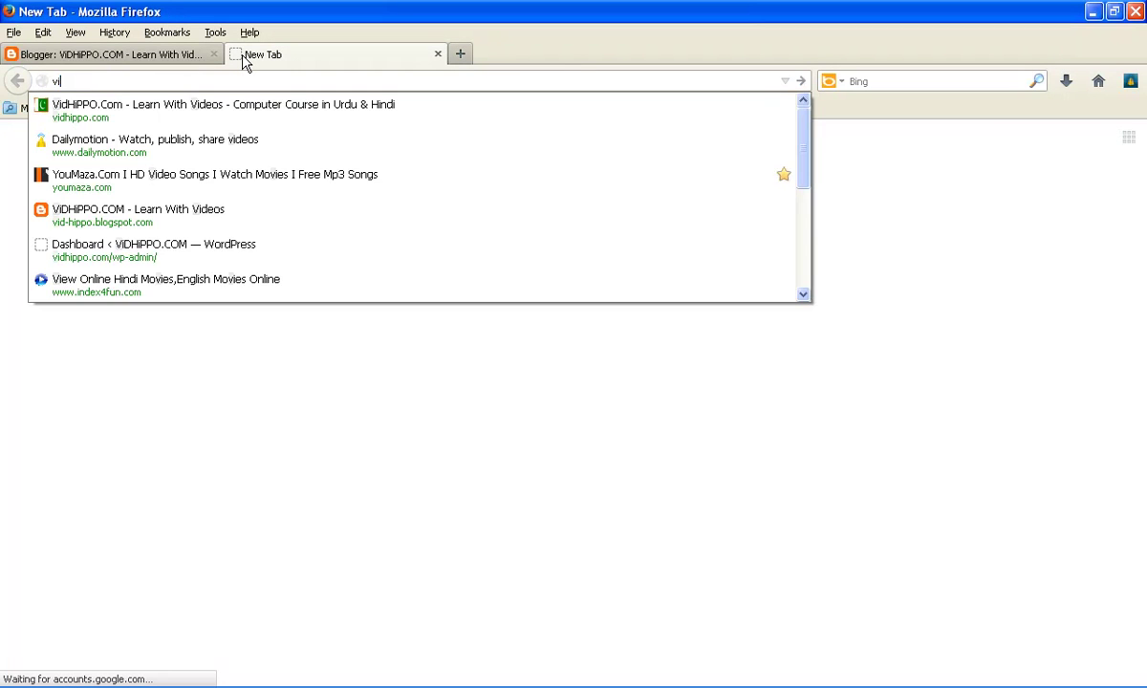
pyautogui.write('d-')
pyautogui.press('Return')
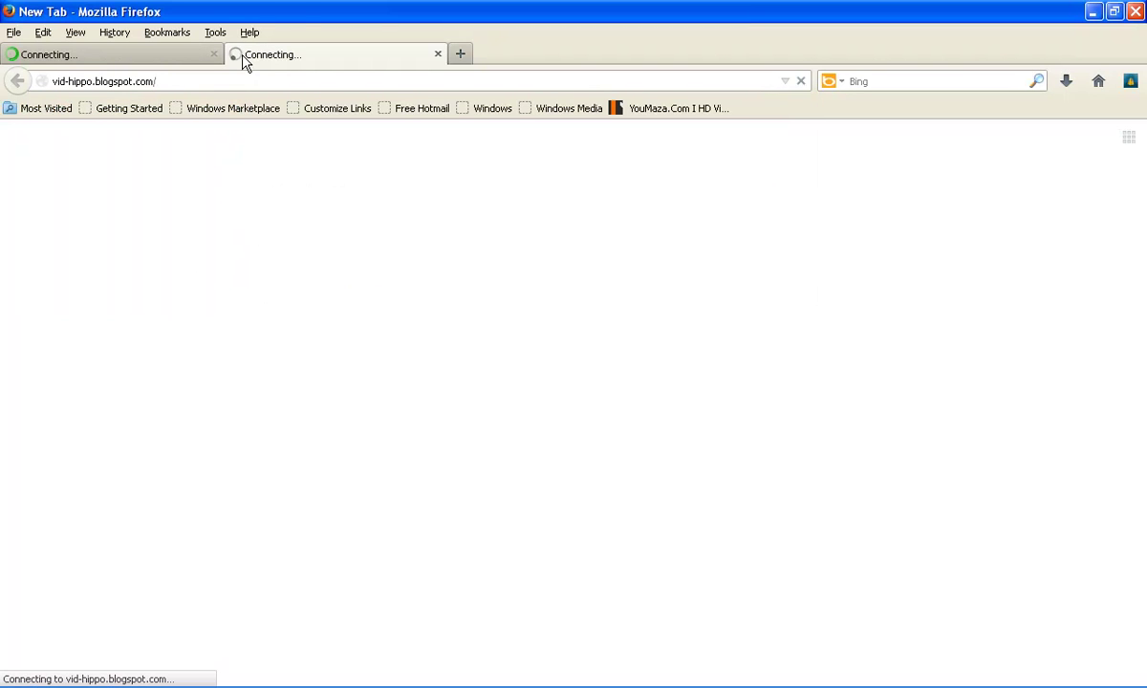
# Step: Examine the gadget areas on the Layout page and compare them with the Blog Archive and About Me sections on the live blog
pyautogui.click(168, 57)
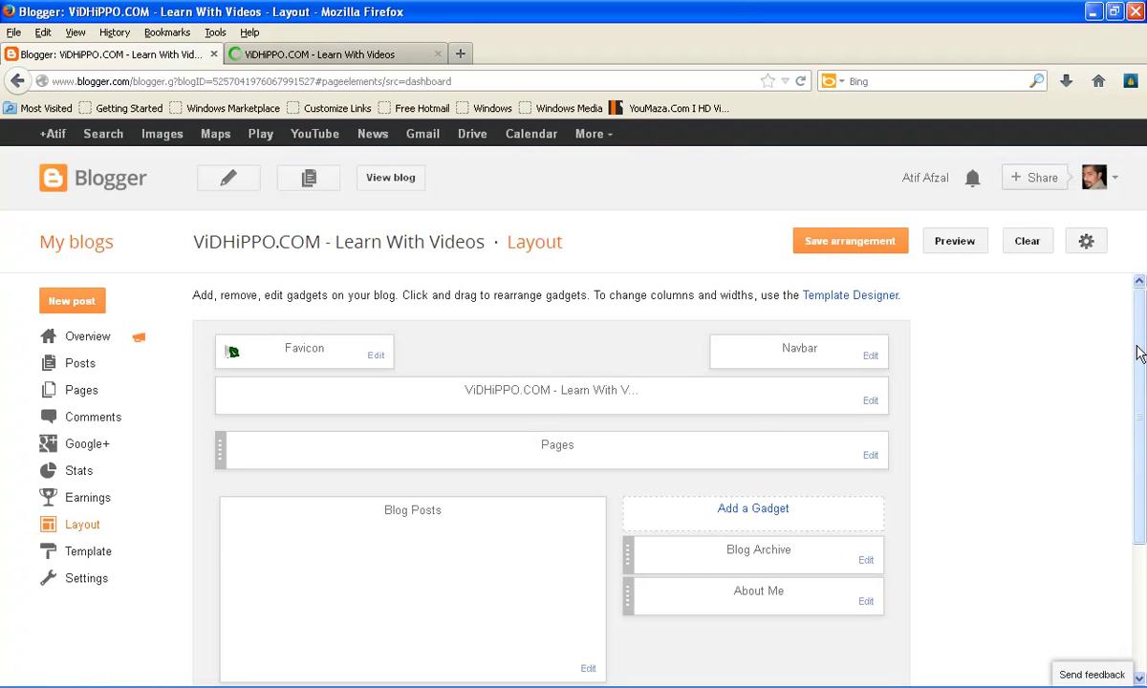
pyautogui.moveTo(1139, 338); pyautogui.dragTo(1140, 423)
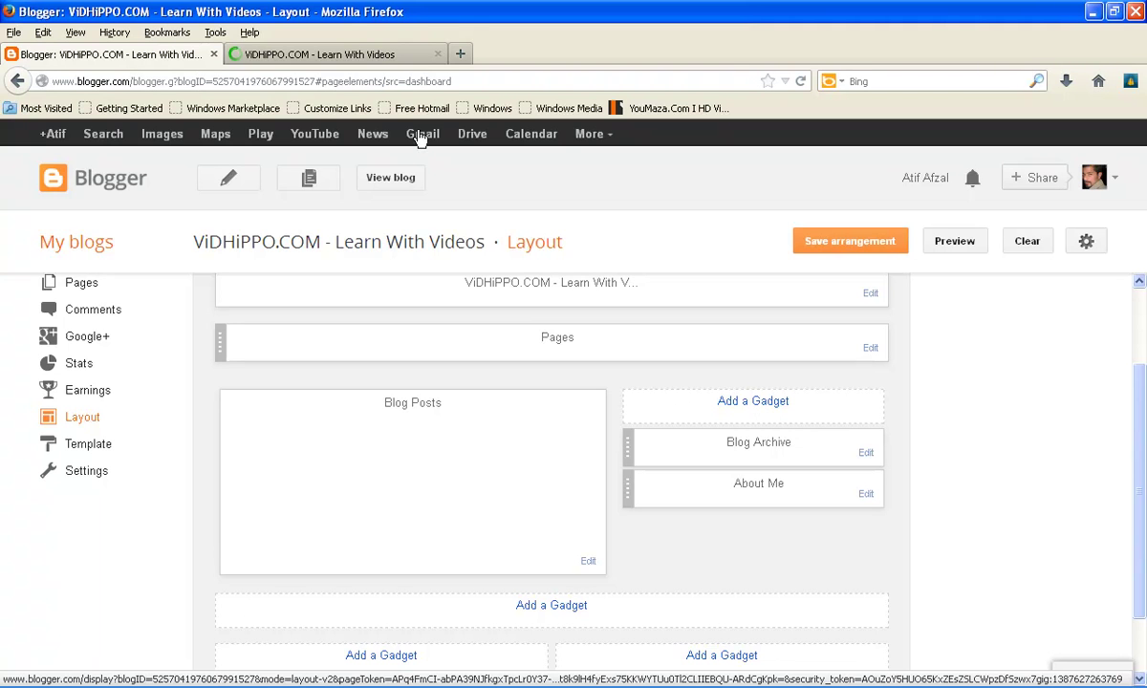
pyautogui.click(358, 55)
pyautogui.scroll(-2, 801, 537)
pyautogui.scroll(-2, 801, 537)
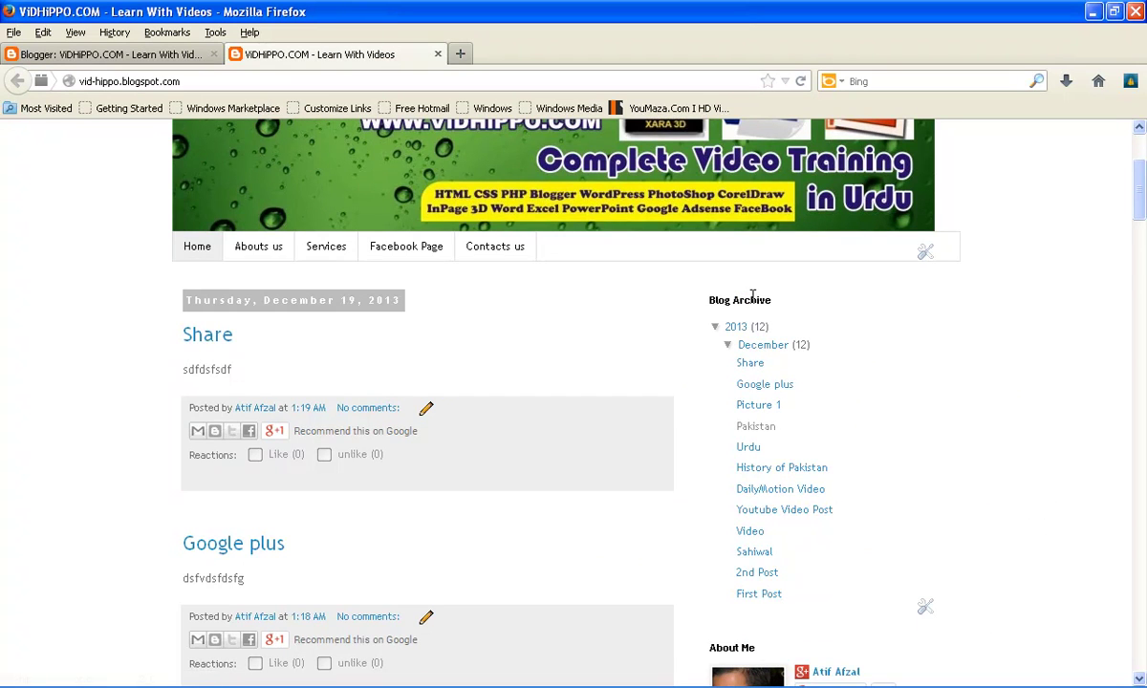
pyautogui.scroll(-5, 757, 478)
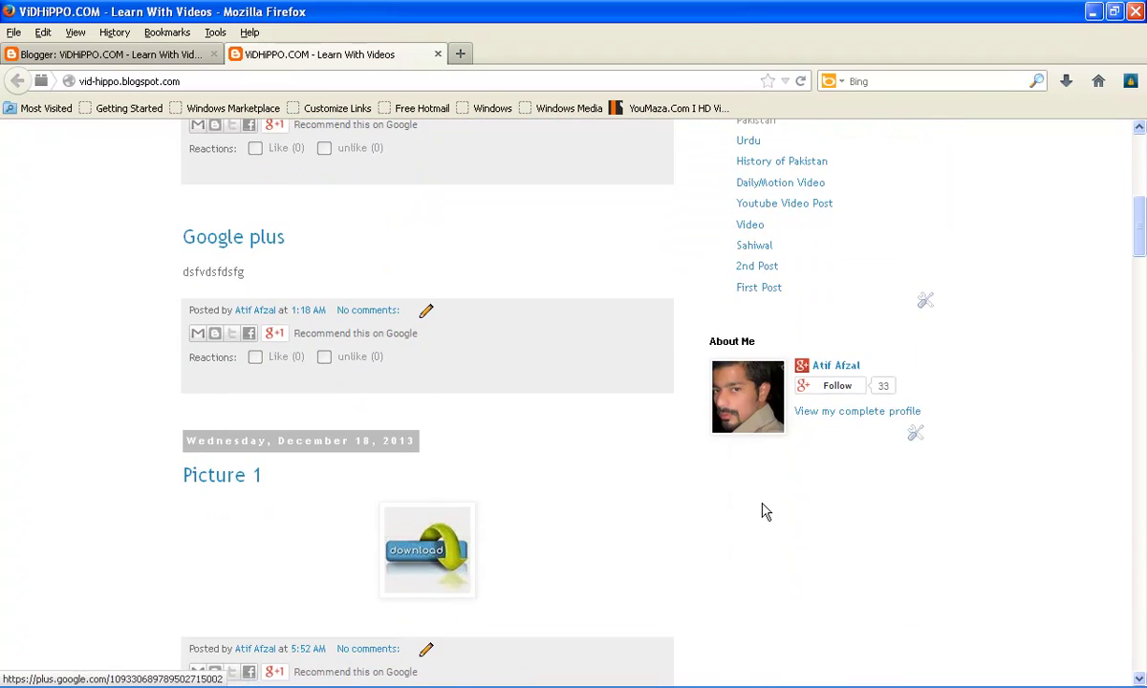
pyautogui.scroll(6, 763, 512)
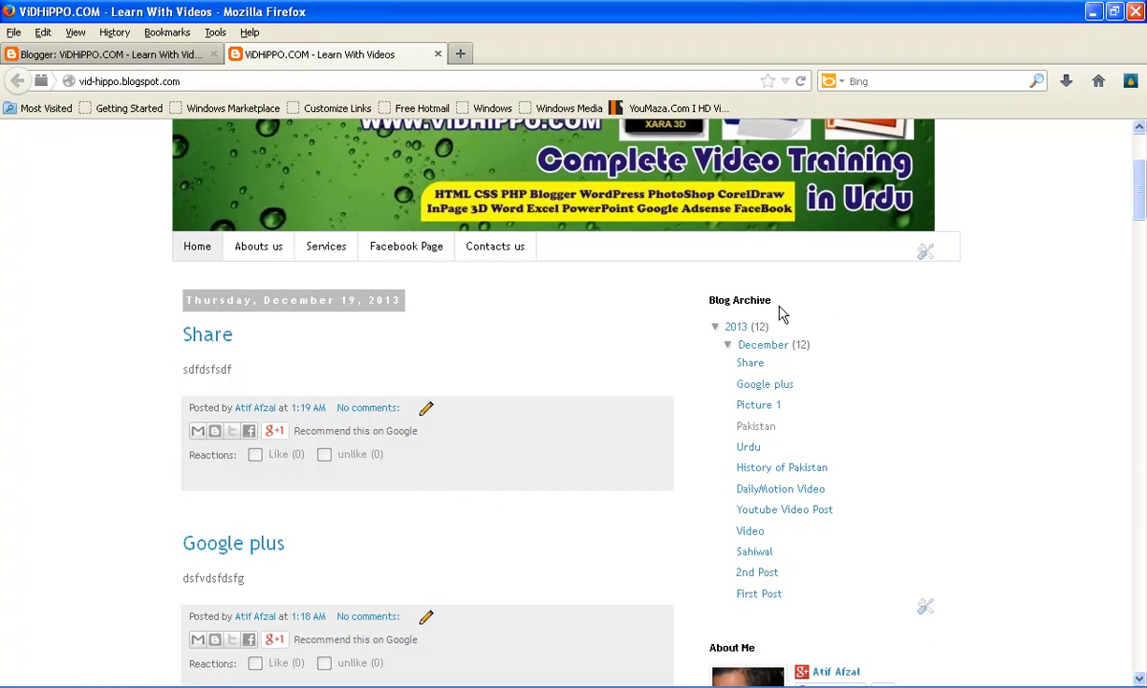
pyautogui.scroll(-4, 779, 315)
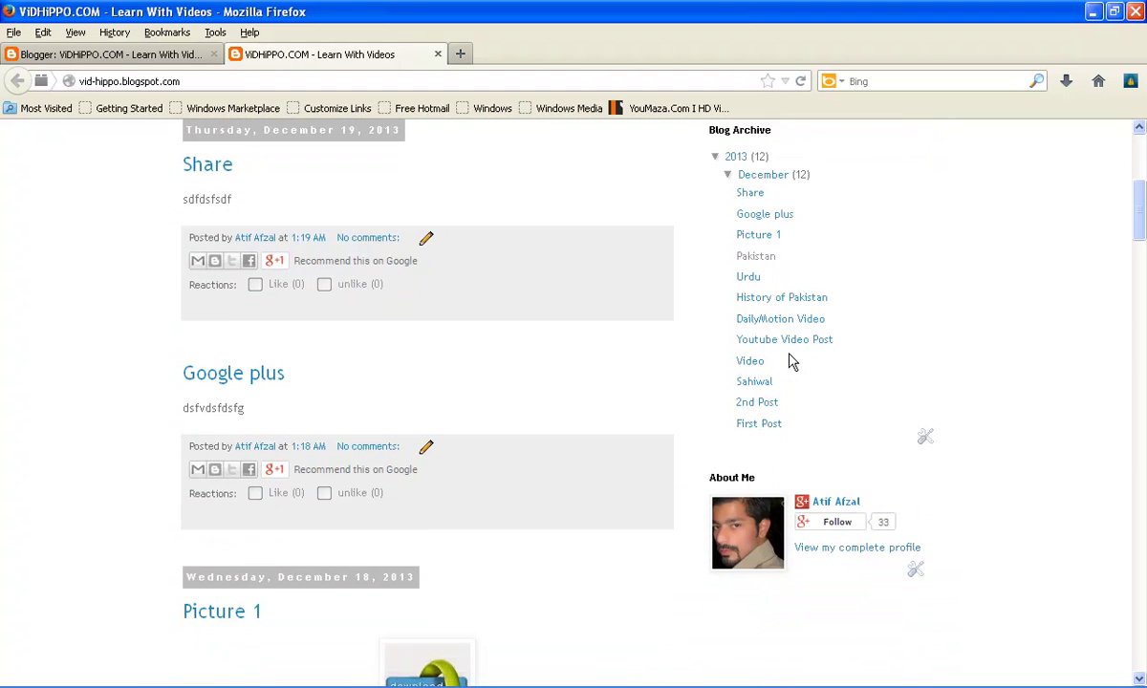
pyautogui.scroll(-2, 833, 387)
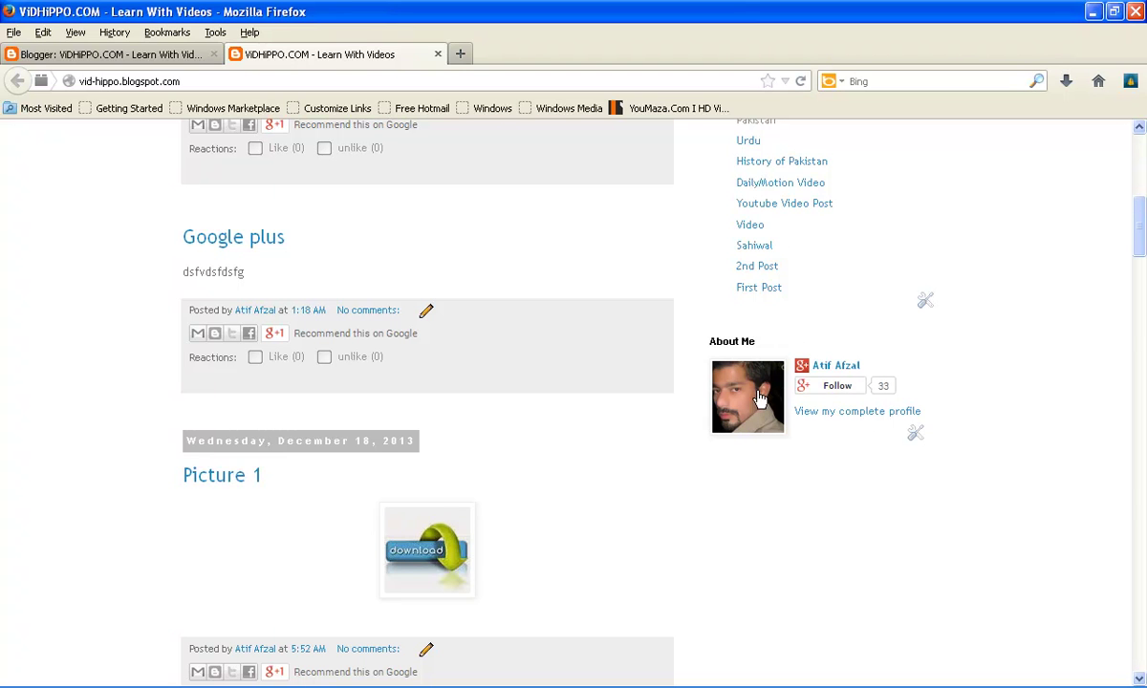
# Step: Add a +1 Button gadget to the blog's sidebar in the Layout page, keeping Standard (24px) size and Bubble annotation, and save it
pyautogui.click(105, 54)
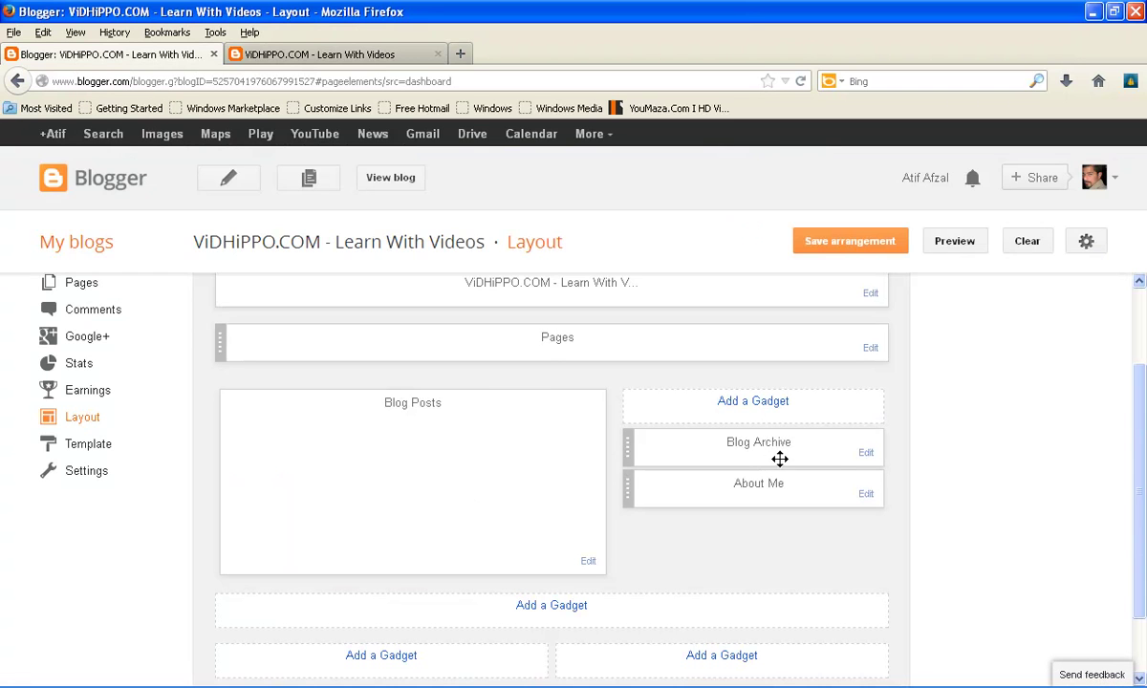
pyautogui.scroll(-1, 780, 482)
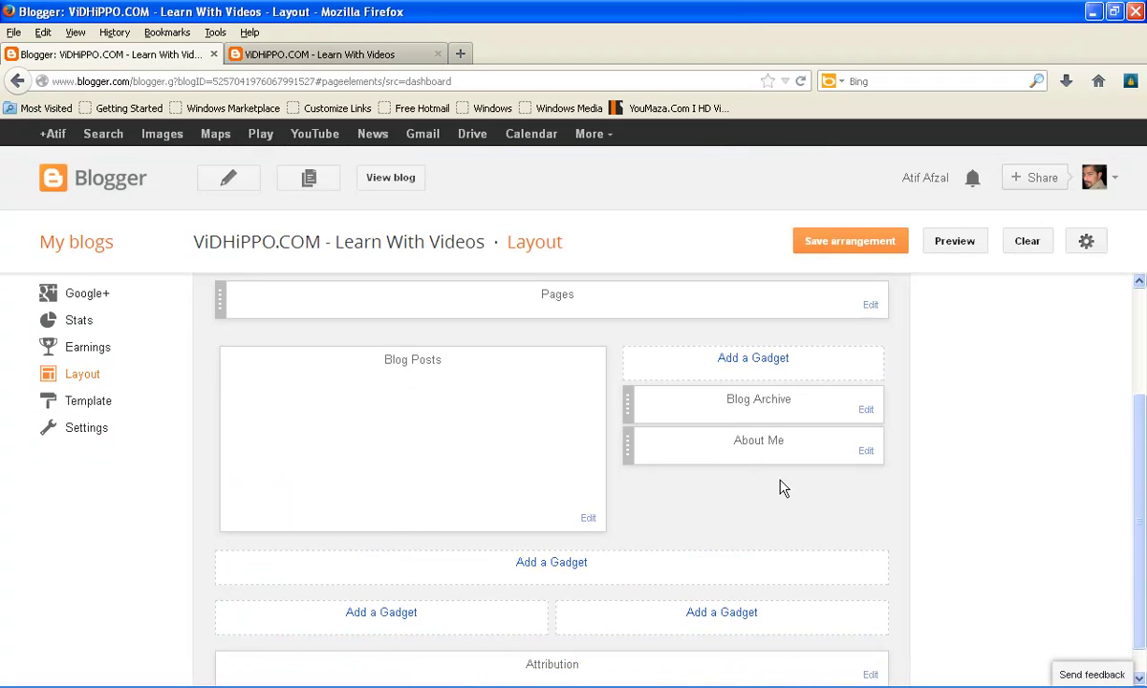
pyautogui.scroll(-1, 822, 464)
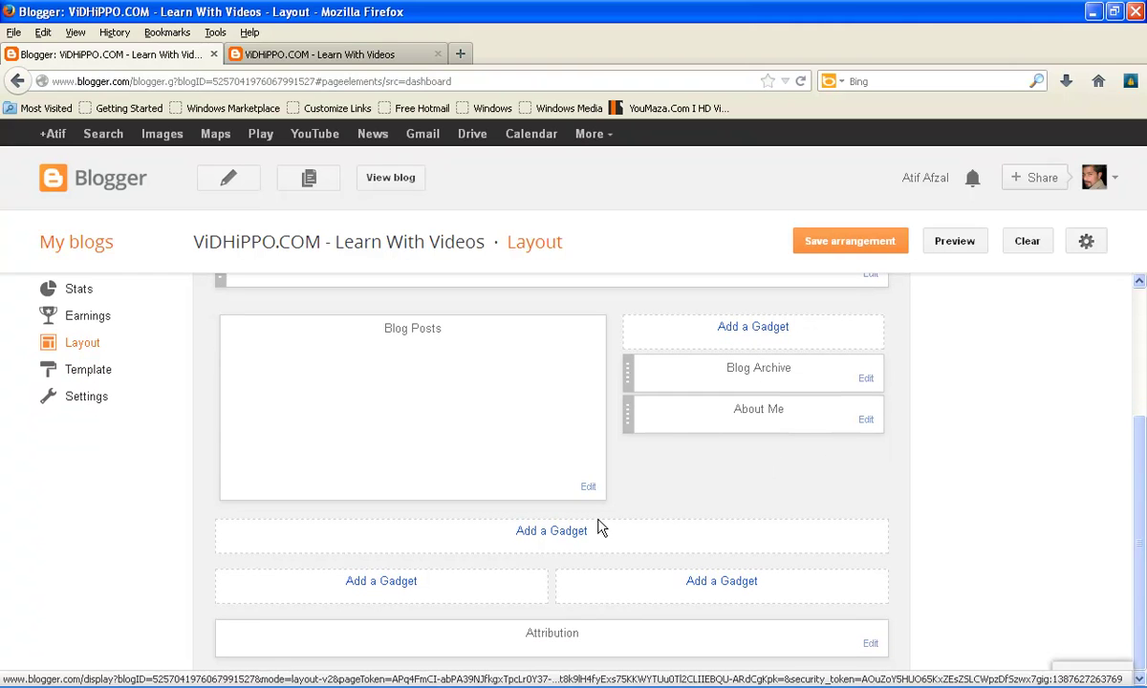
pyautogui.click(753, 328)
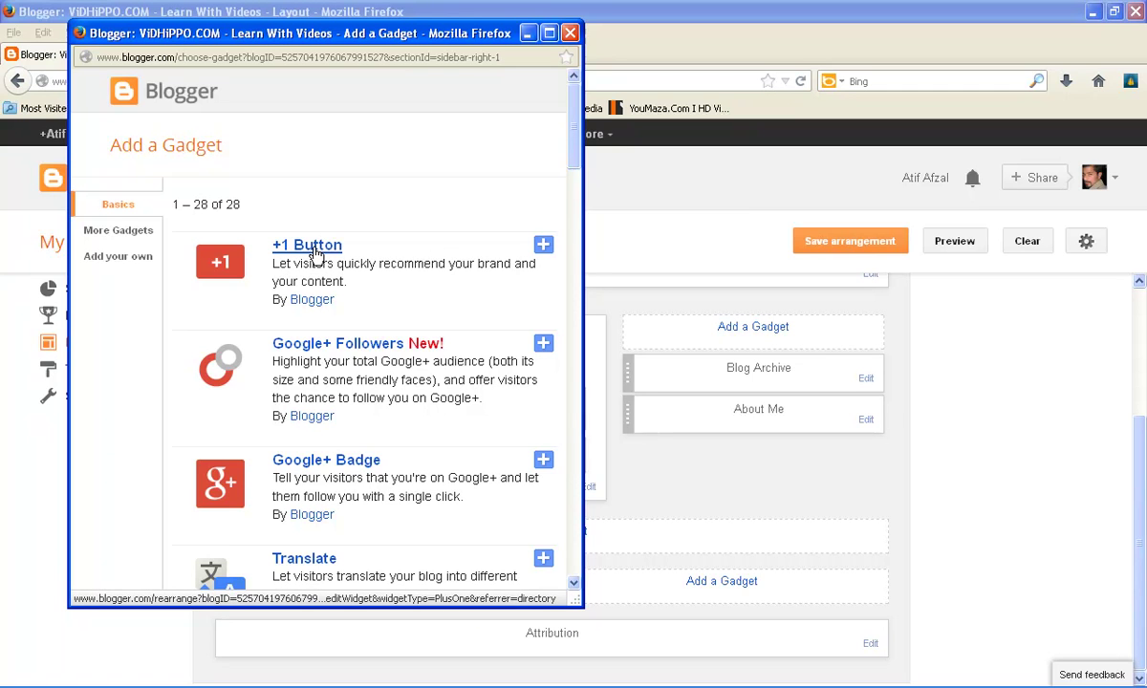
pyautogui.click(543, 248)
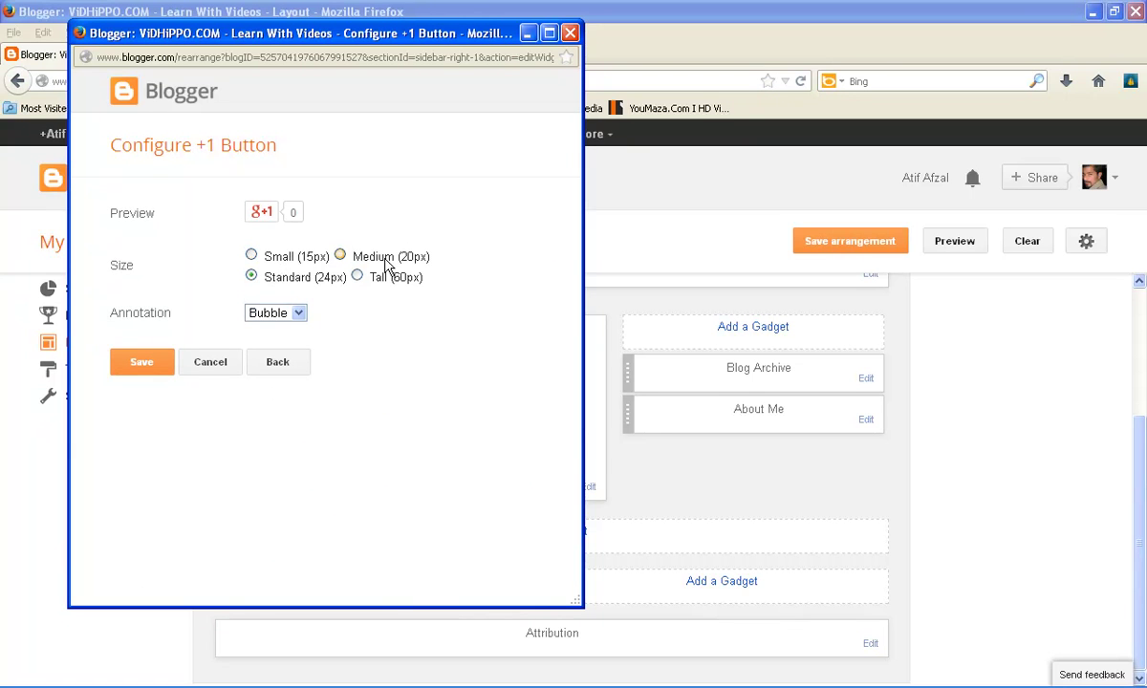
pyautogui.click(294, 316)
pyautogui.click(275, 329)
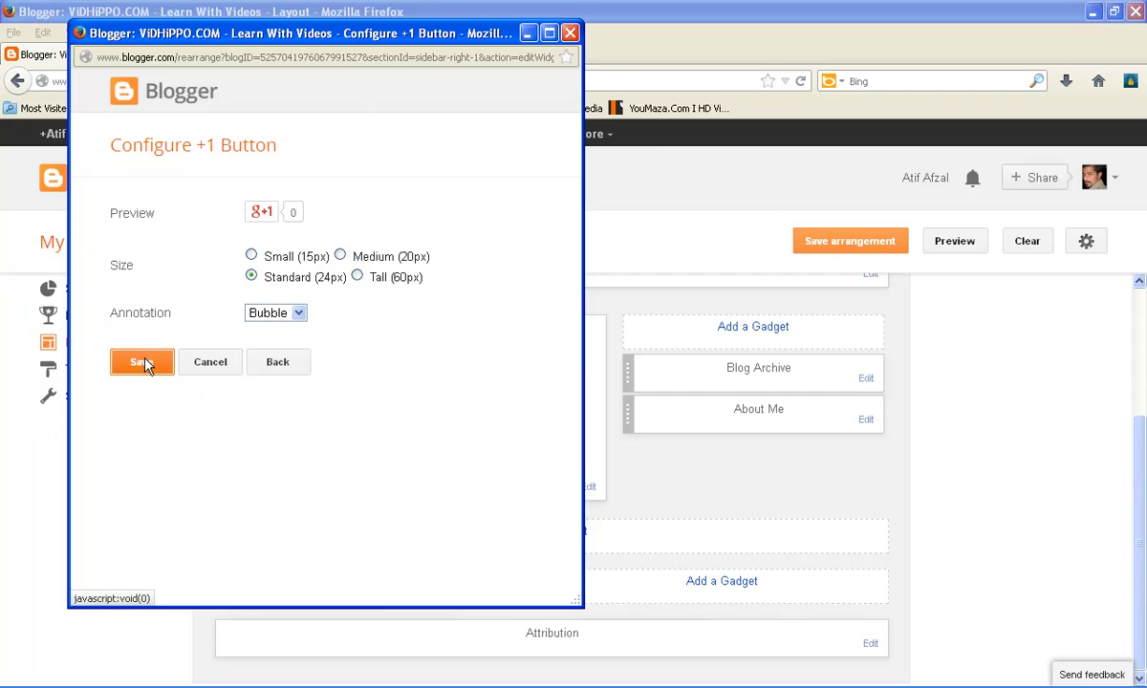
pyautogui.click(144, 363)
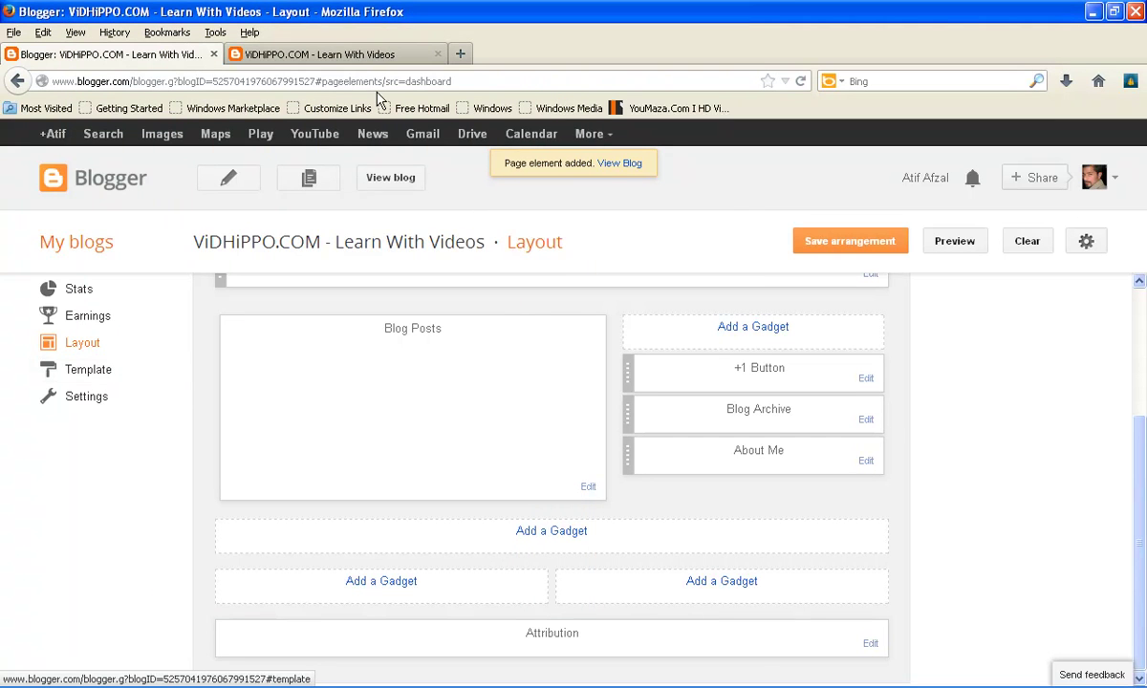
# Step: Reload the live blog and check the +1 button in the sidebar above the Blog Archive
pyautogui.click(339, 57)
pyautogui.click(359, 83)
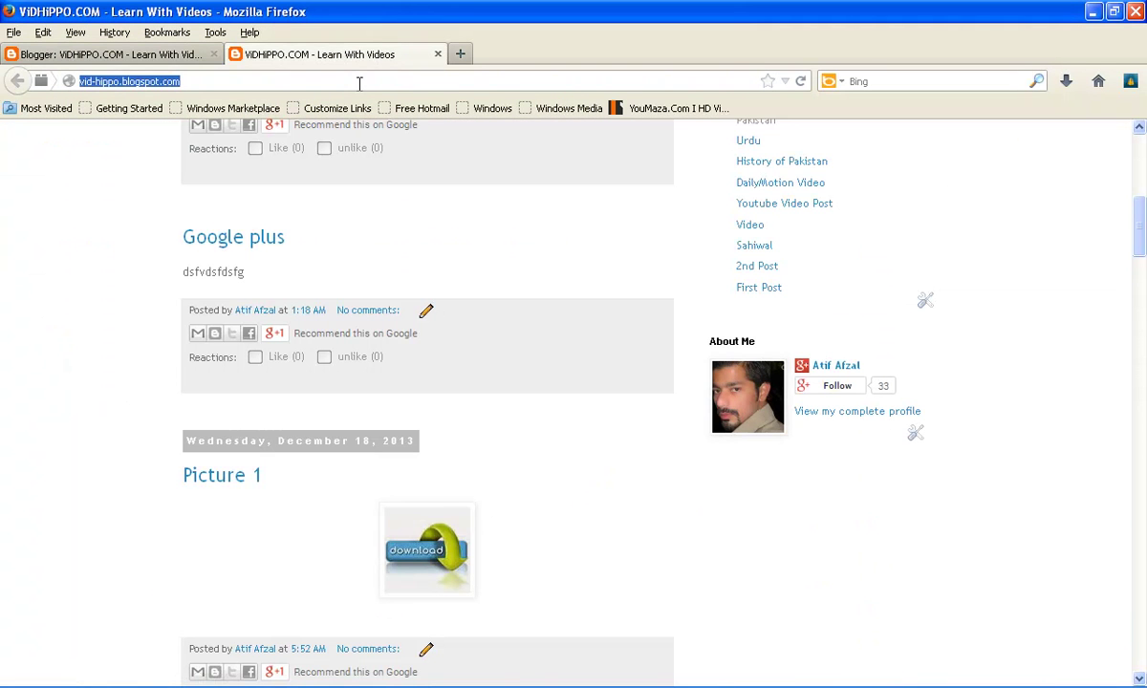
pyautogui.press('Return')
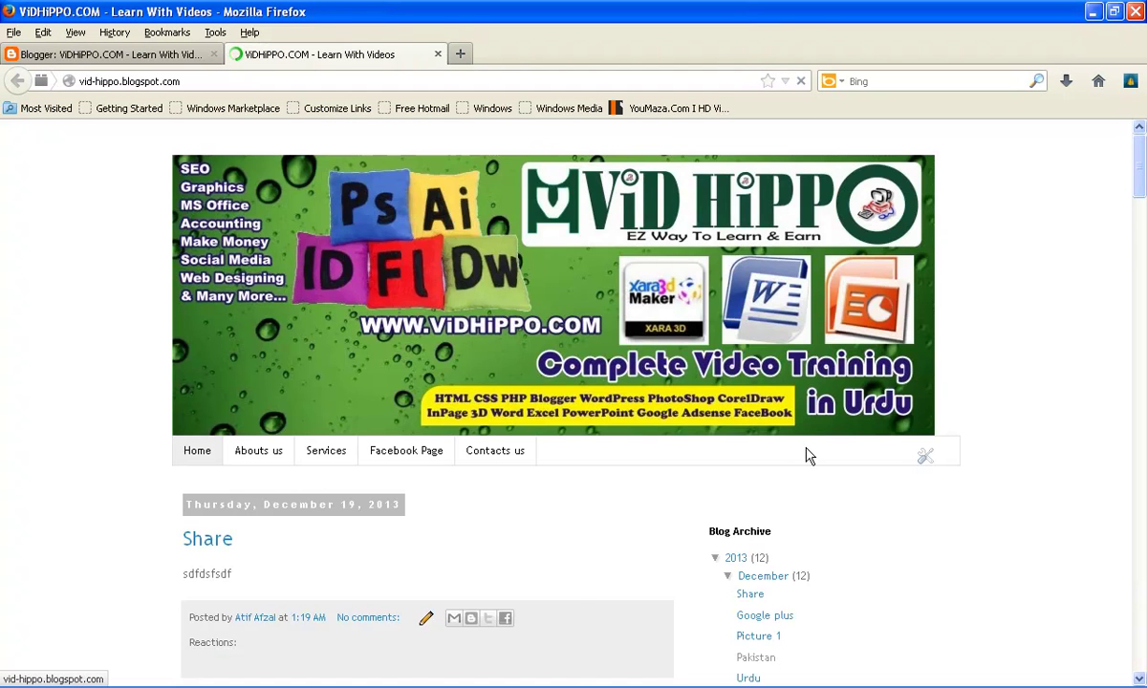
pyautogui.scroll(-5, 806, 456)
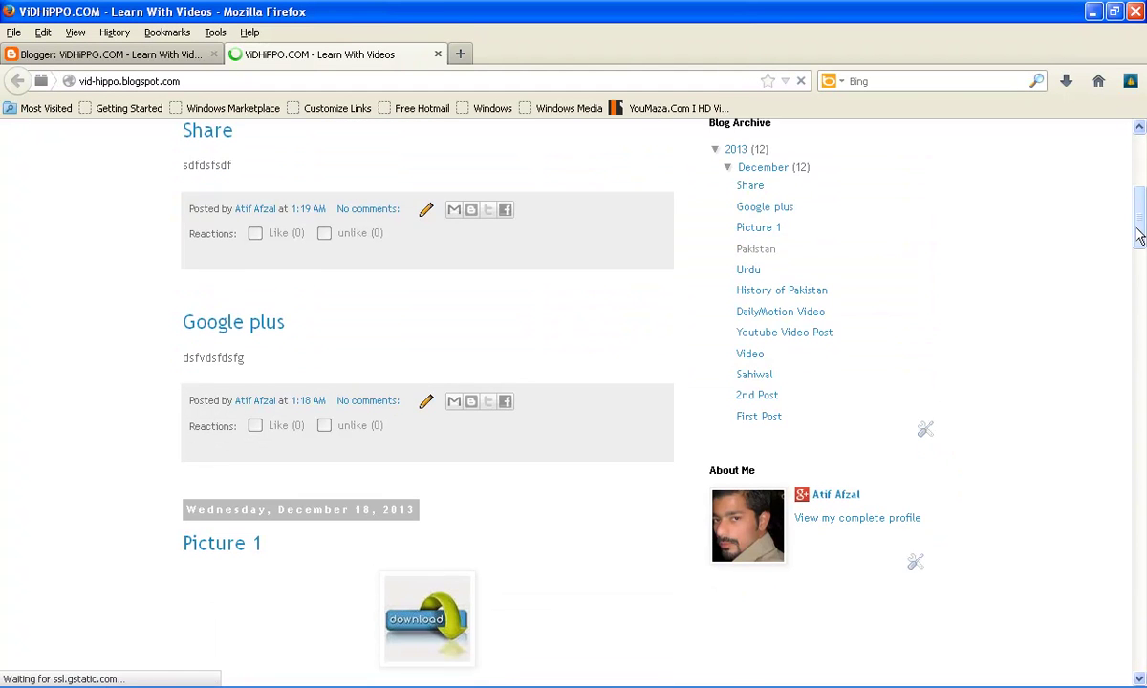
pyautogui.scroll(-5, 1140, 236)
pyautogui.moveTo(1140, 236); pyautogui.dragTo(1136, 180)
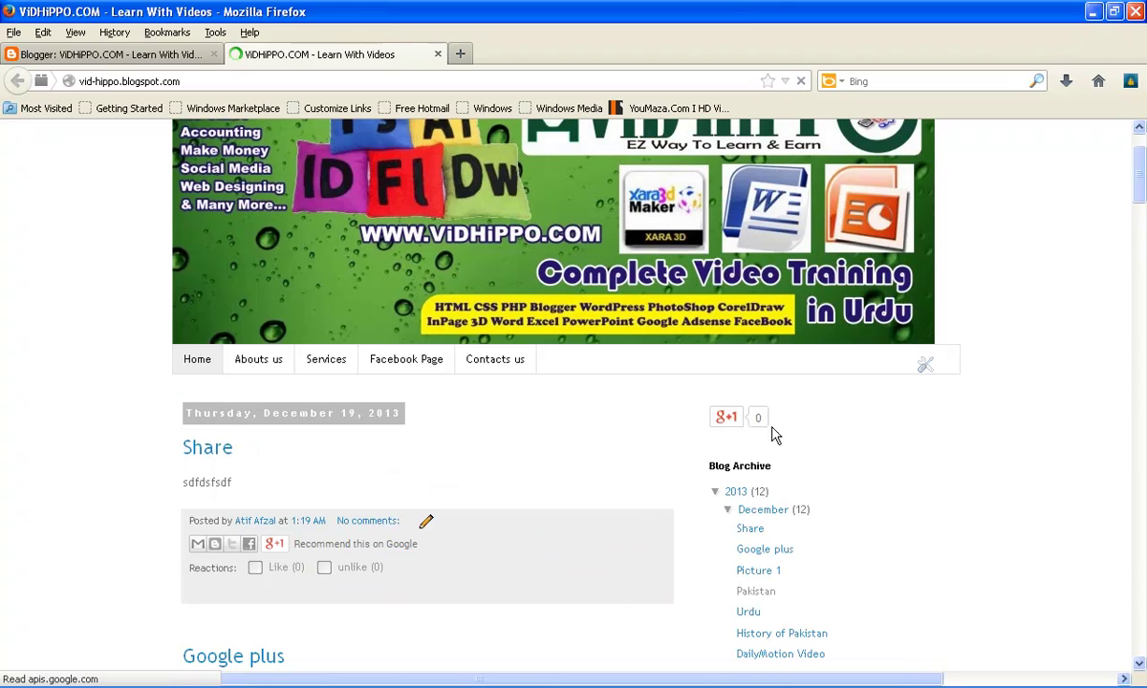
pyautogui.click(741, 430)
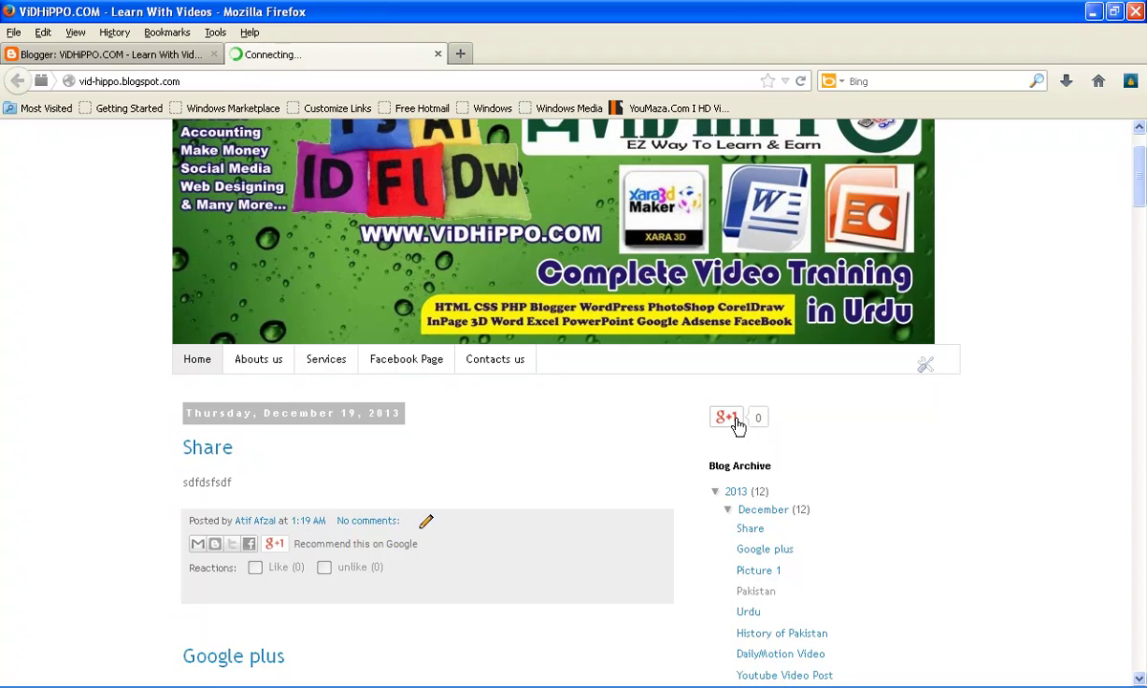
# Step: Return to the Layout page and choose the Translate gadget for the sidebar, opening its configuration
pyautogui.click(177, 59)
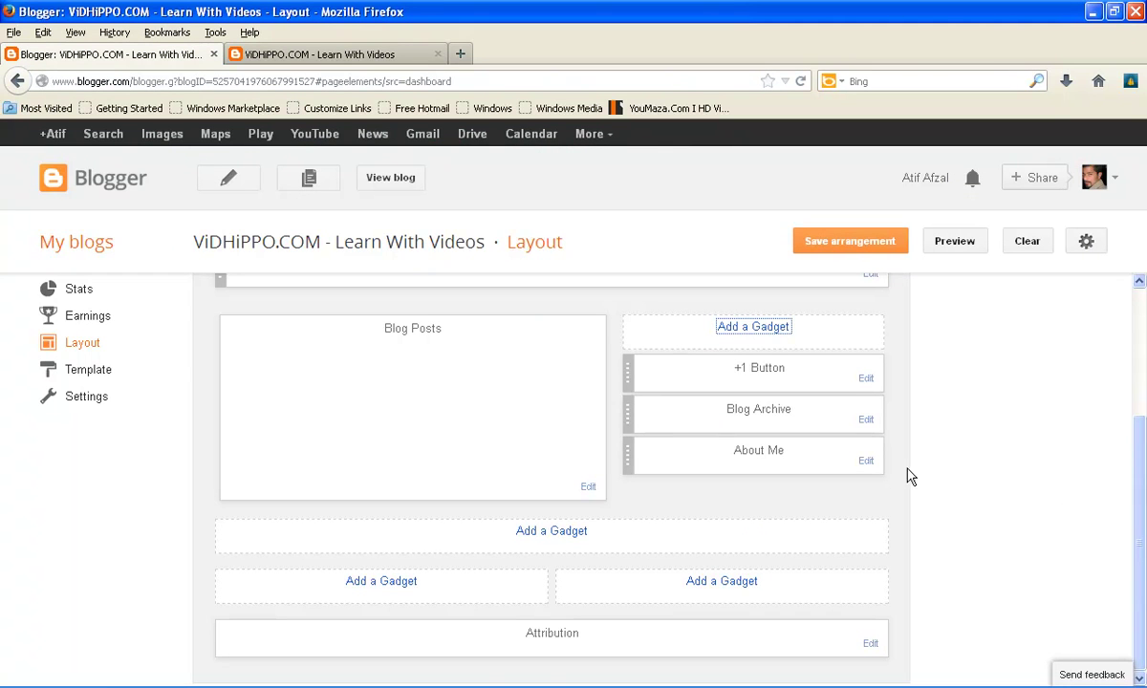
pyautogui.click(749, 328)
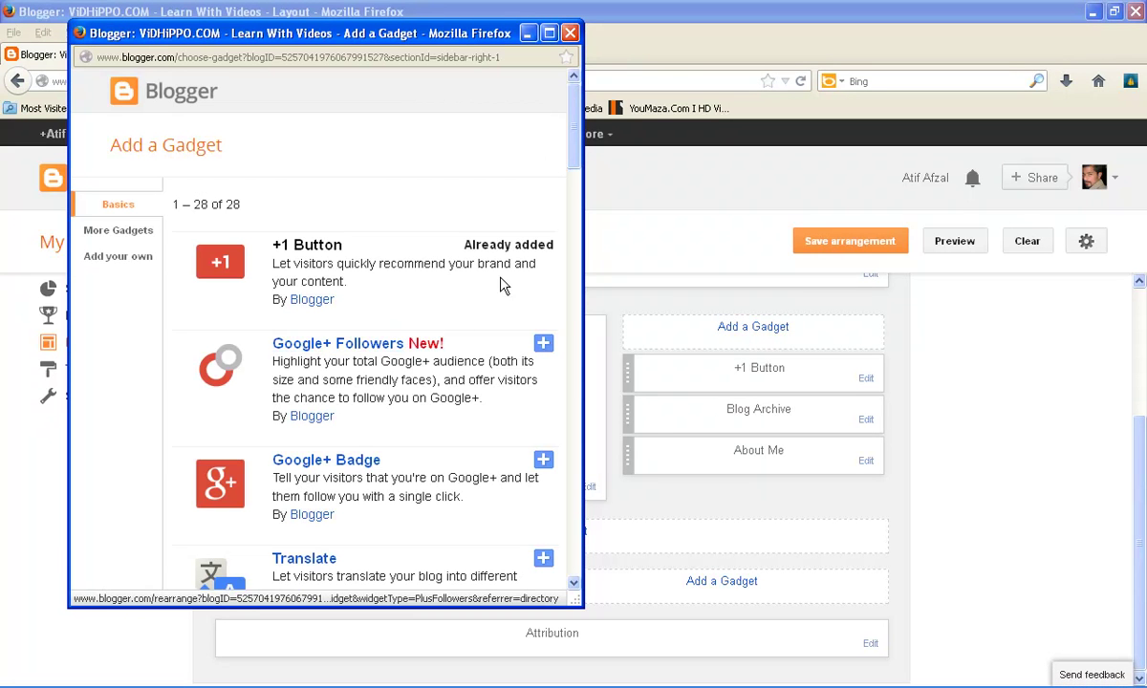
pyautogui.scroll(-4, 538, 143)
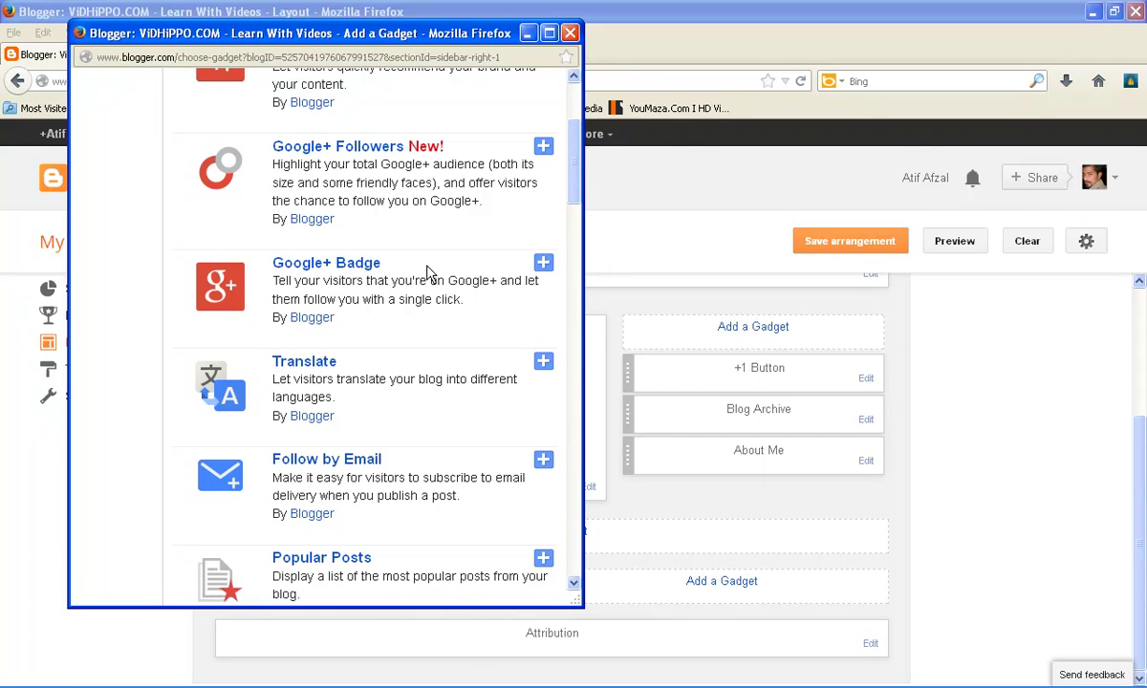
pyautogui.scroll(-2, 575, 205)
pyautogui.moveTo(576, 200); pyautogui.dragTo(575, 206)
pyautogui.moveTo(338, 253); pyautogui.dragTo(268, 253)
pyautogui.click(270, 252)
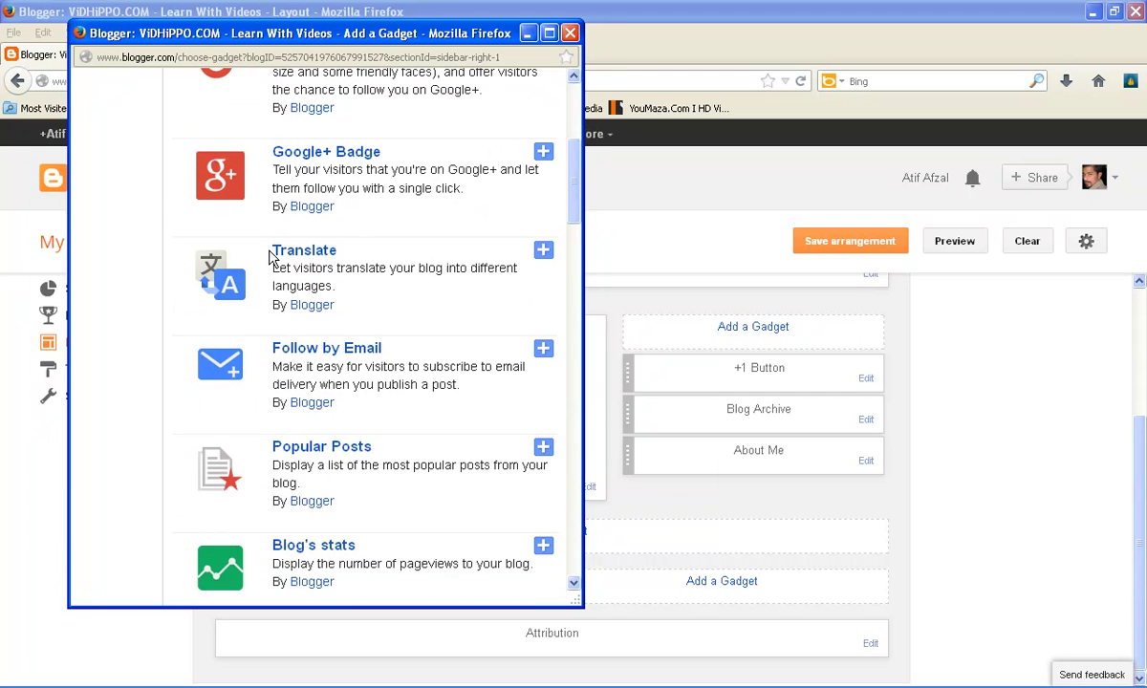
pyautogui.click(542, 250)
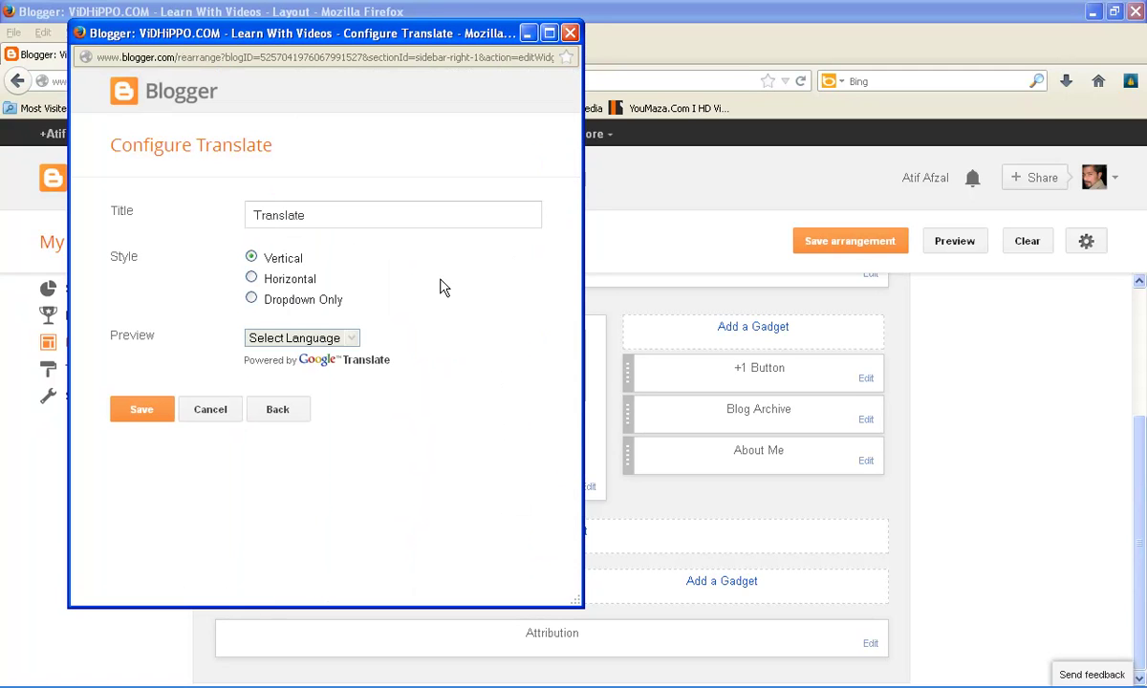
# Step: Try the Dropdown Only style for the Translate gadget, and set the style back to Vertical
pyautogui.click(323, 218)
pyautogui.moveTo(323, 217); pyautogui.dragTo(212, 216)
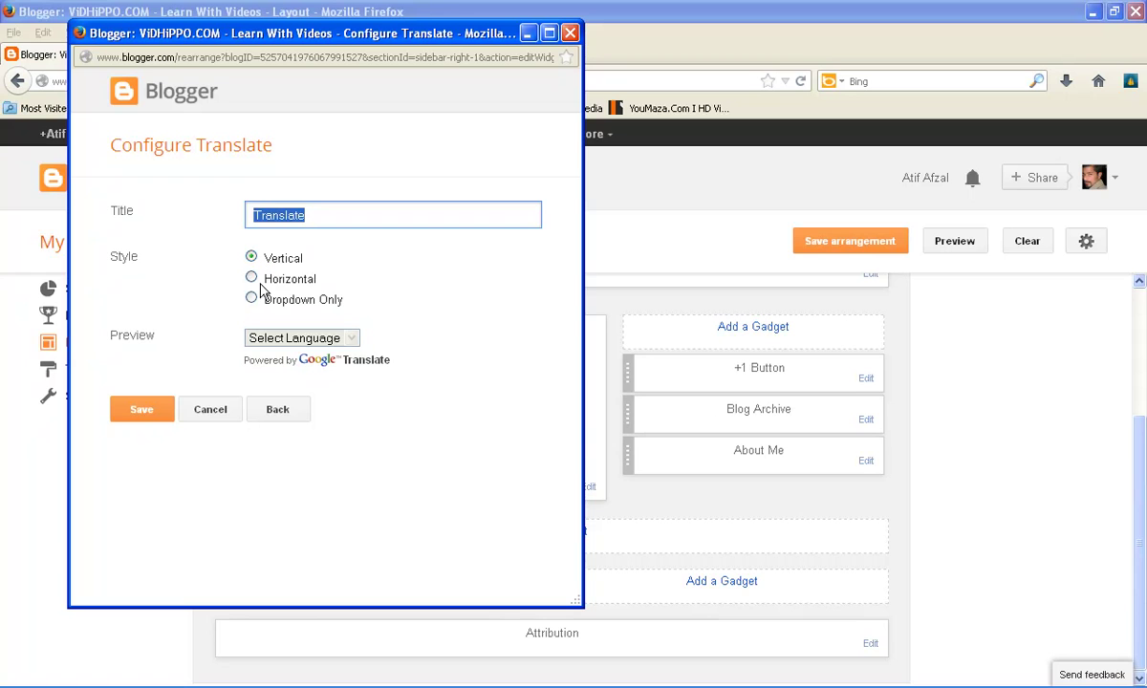
pyautogui.moveTo(256, 279); pyautogui.dragTo(323, 287)
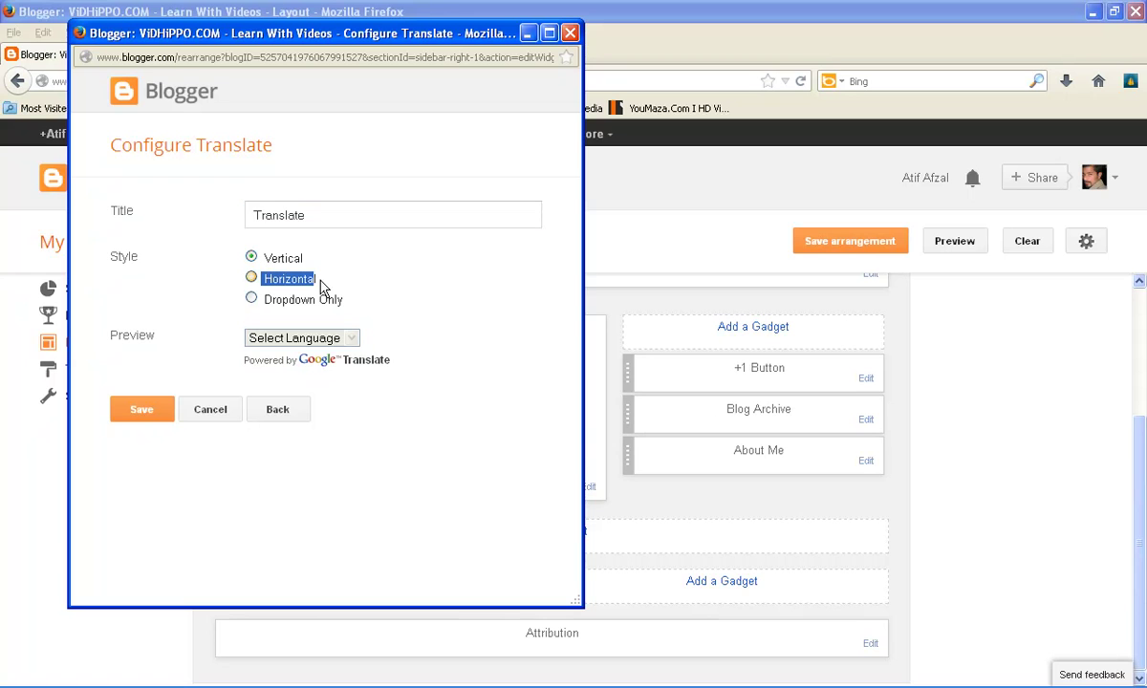
pyautogui.click(263, 304)
pyautogui.click(253, 300)
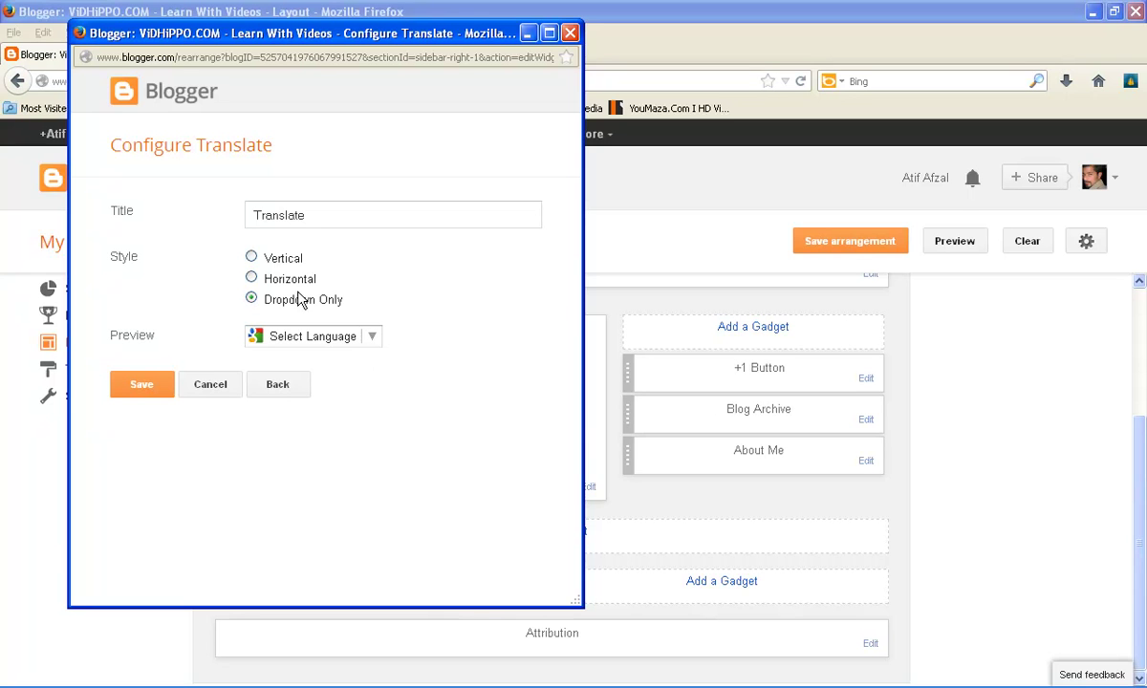
pyautogui.click(252, 259)
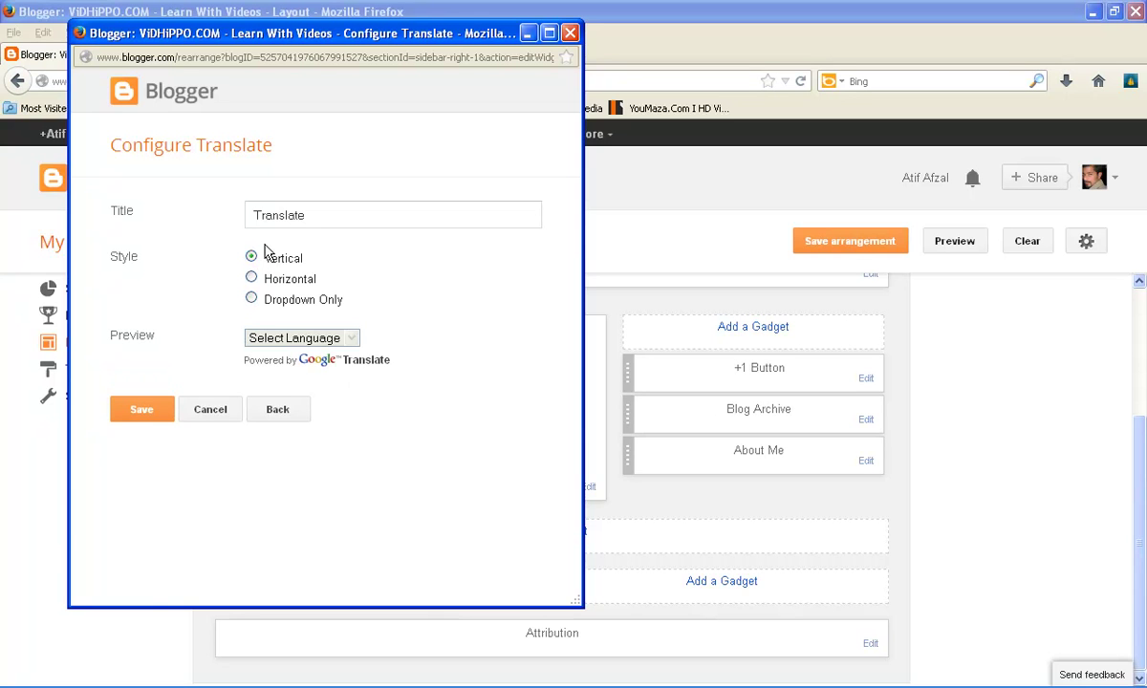
# Step: Save the Translate gadget with the Vertical style to the sidebar and save the layout arrangement
pyautogui.click(144, 411)
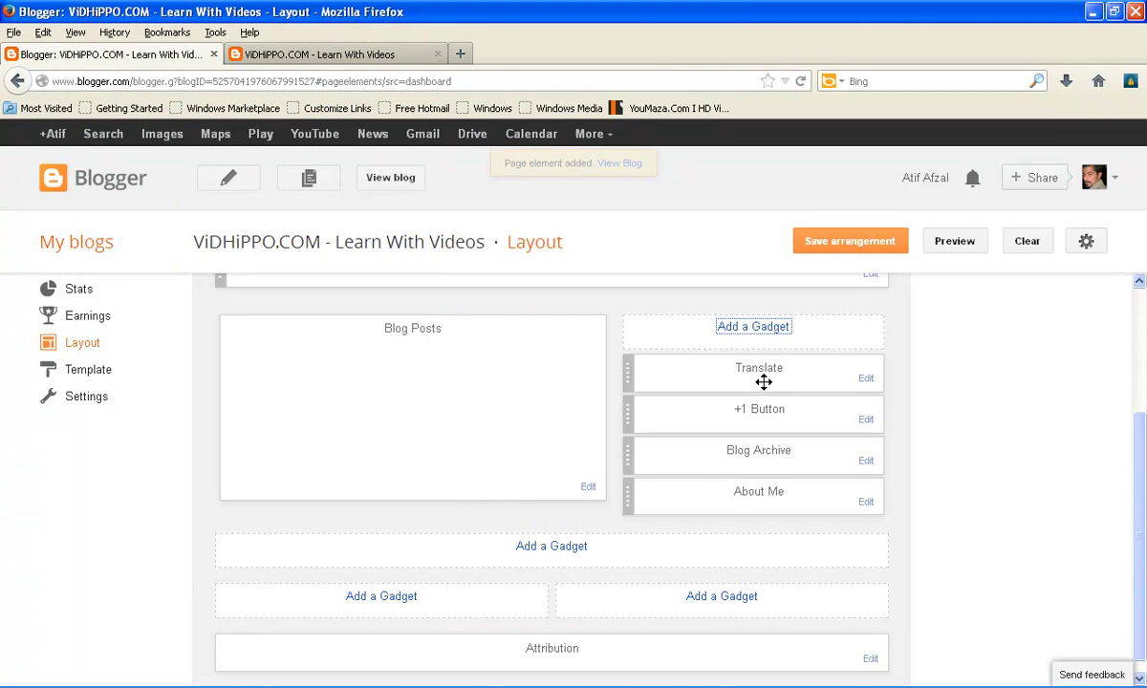
pyautogui.click(837, 247)
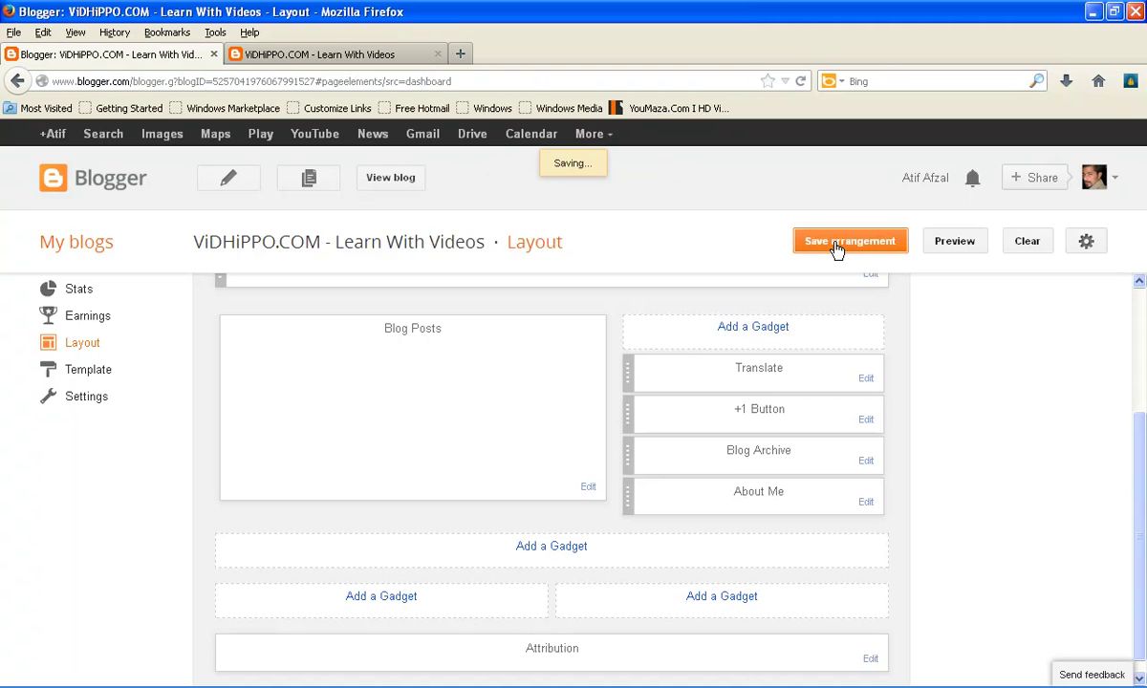
# Step: Reload the live blog and check the Translate gadget in the sidebar
pyautogui.click(336, 58)
pyautogui.click(350, 83)
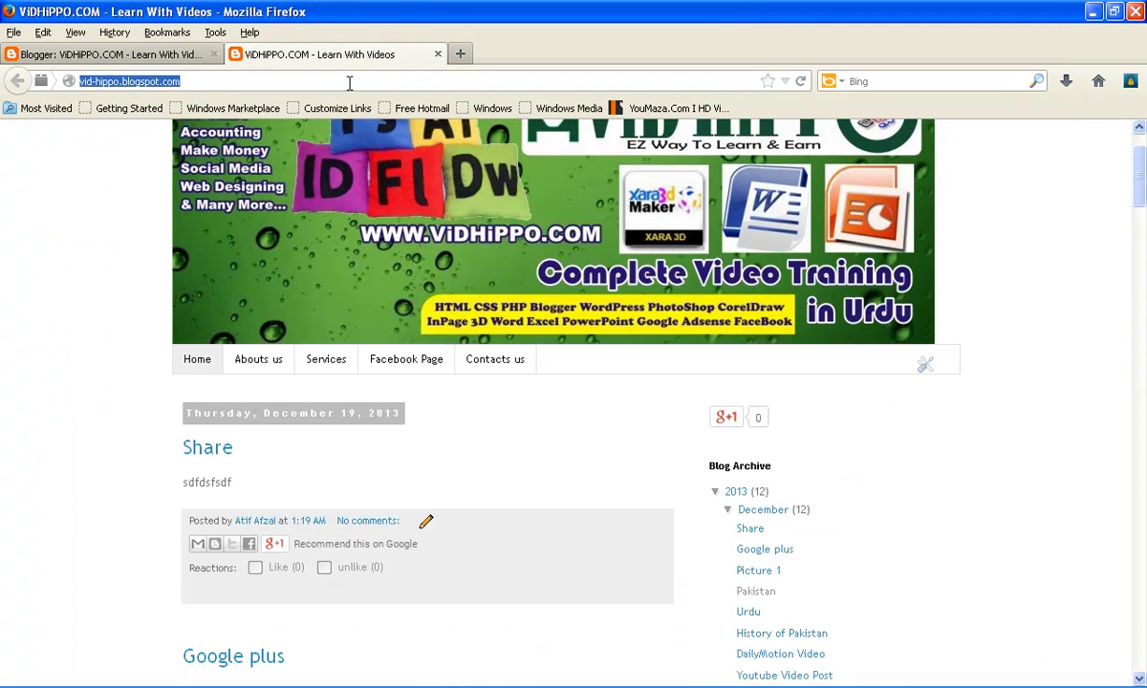
pyautogui.press('Return')
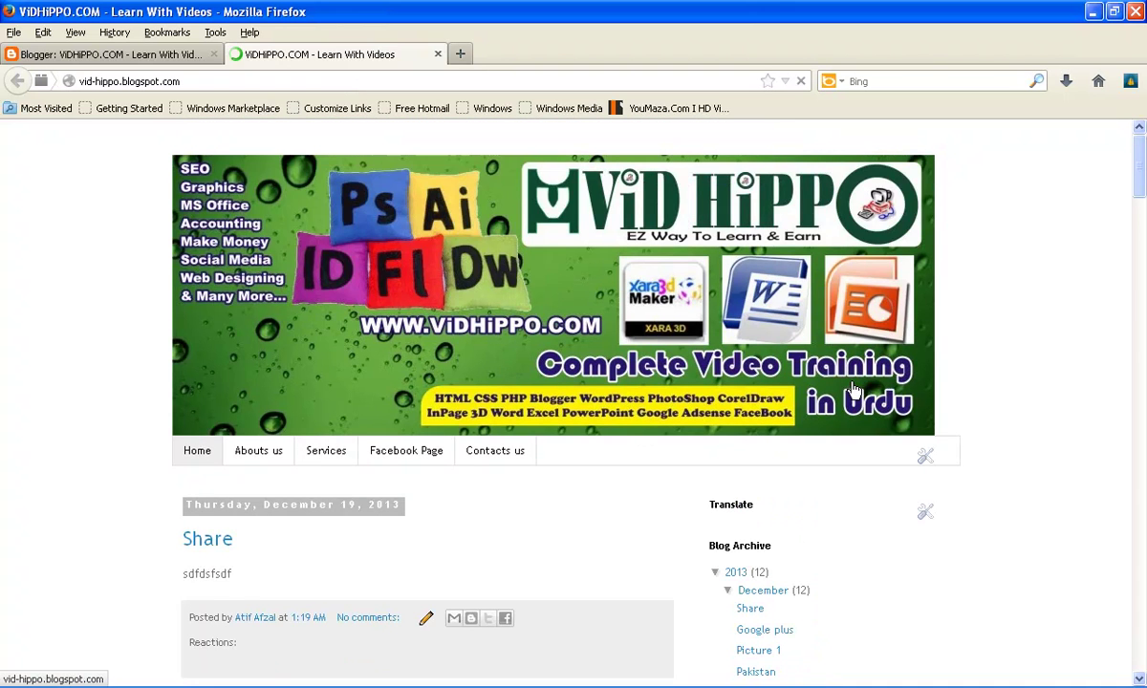
pyautogui.scroll(-4, 1143, 196)
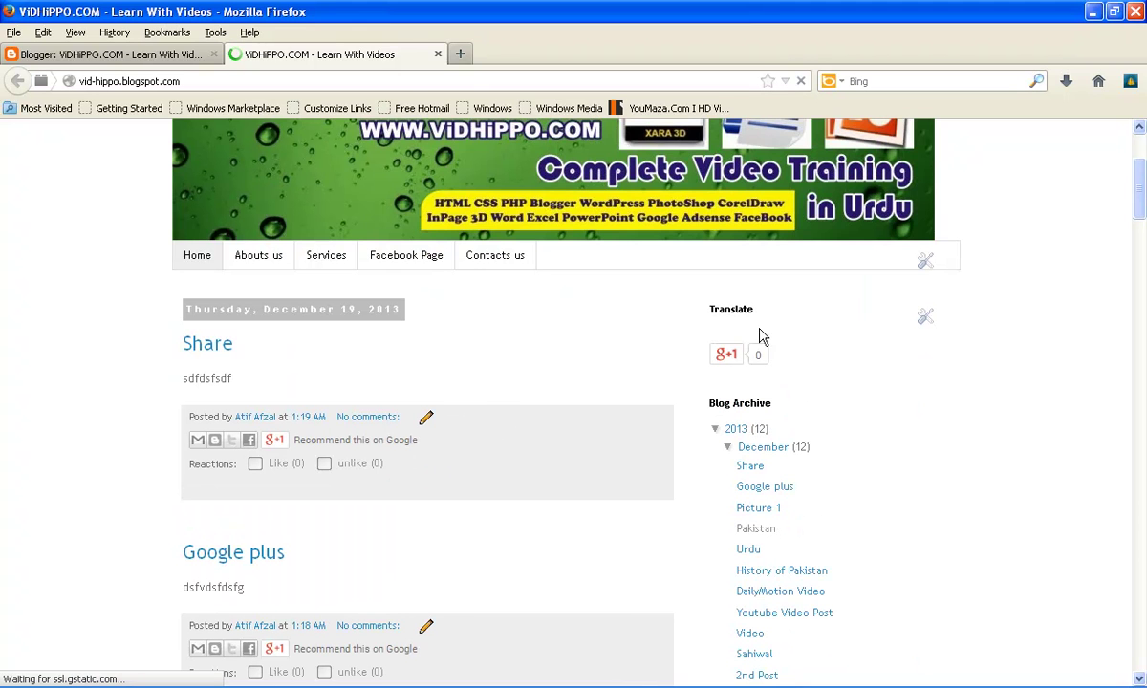
# Step: Return to the Layout page, start adding another sidebar gadget, and look through the third-party gadgets
pyautogui.click(170, 55)
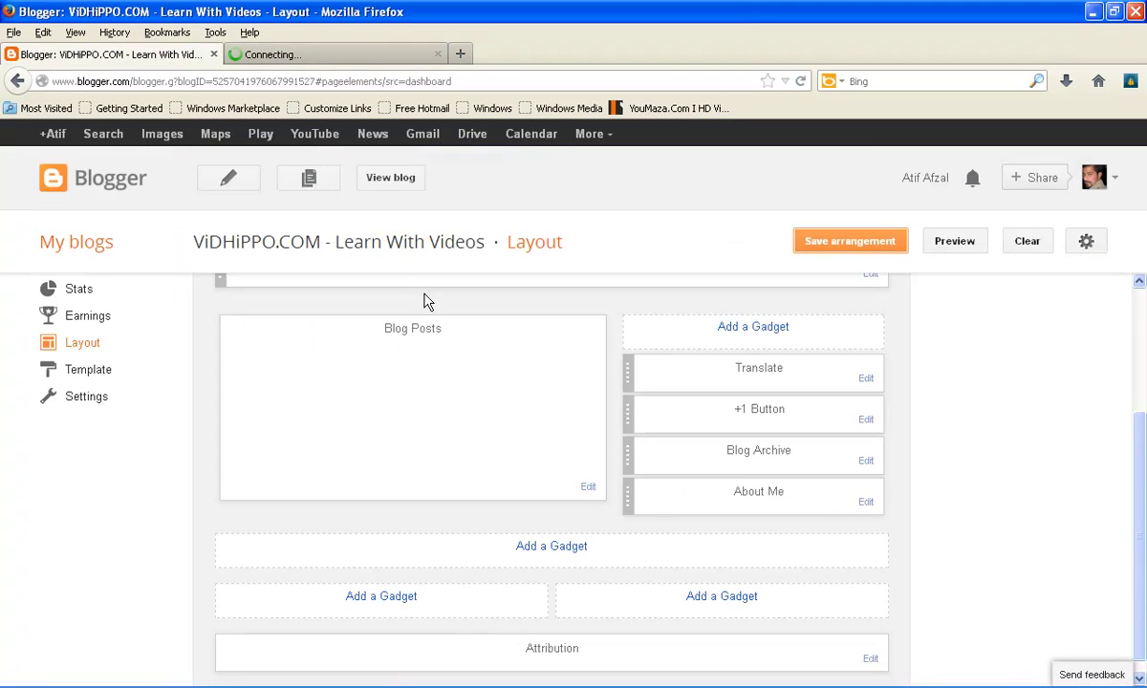
pyautogui.click(754, 328)
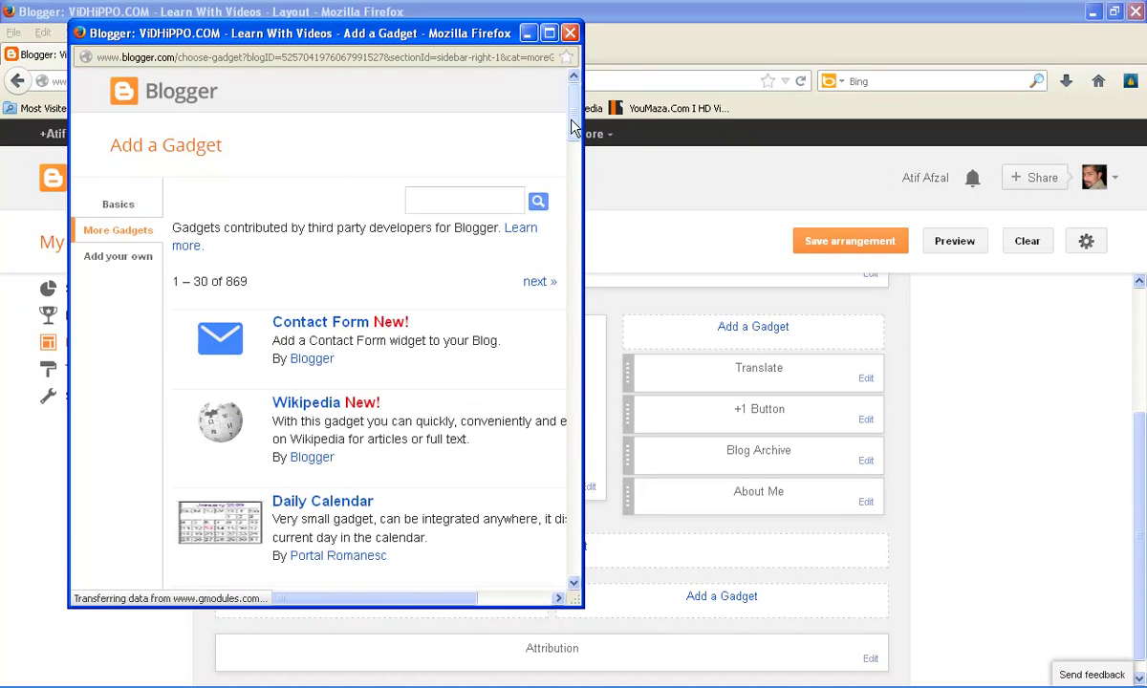
pyautogui.scroll(-4, 572, 151)
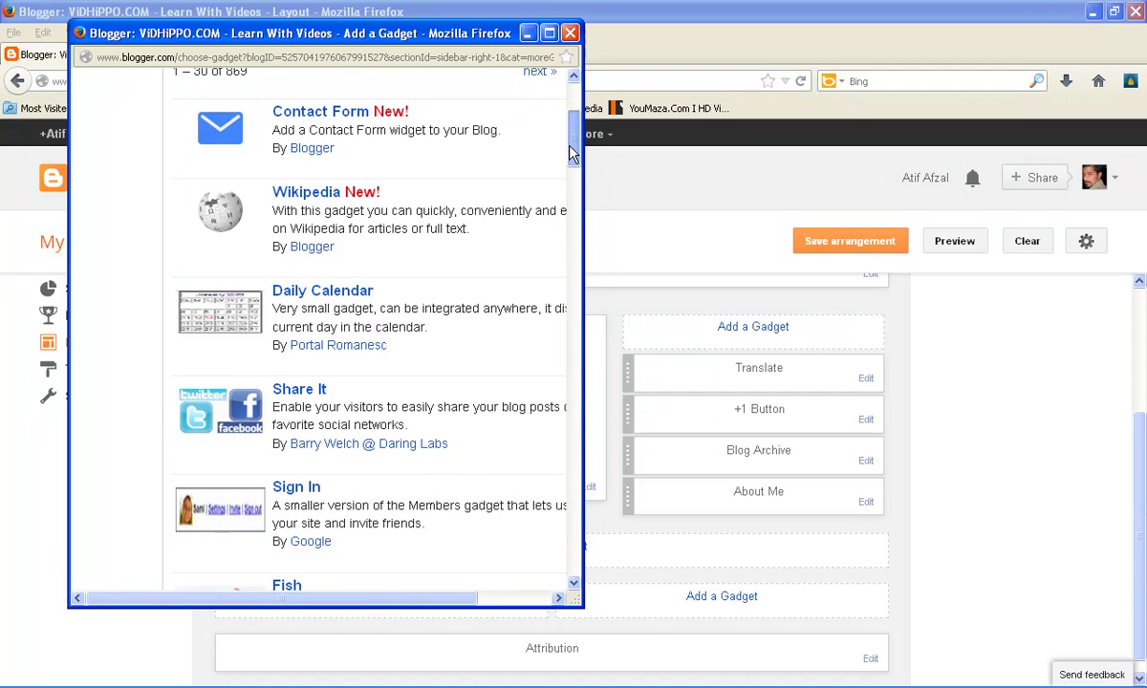
pyautogui.scroll(-1, 572, 153)
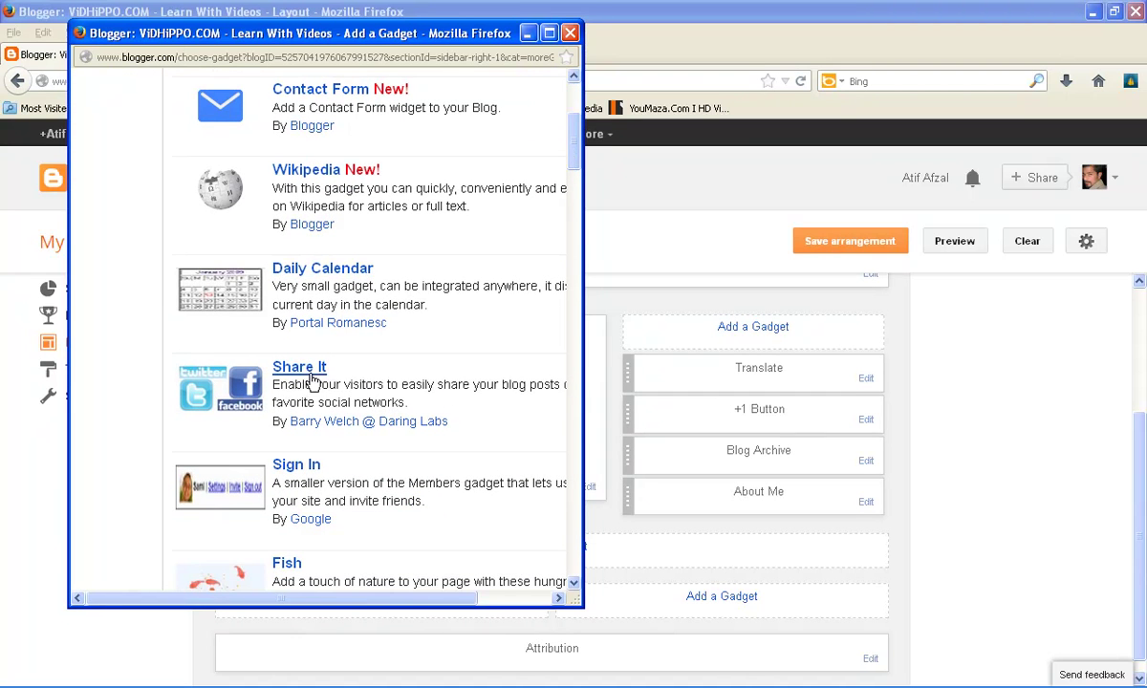
pyautogui.scroll(-2, 353, 373)
pyautogui.scroll(-9, 291, 375)
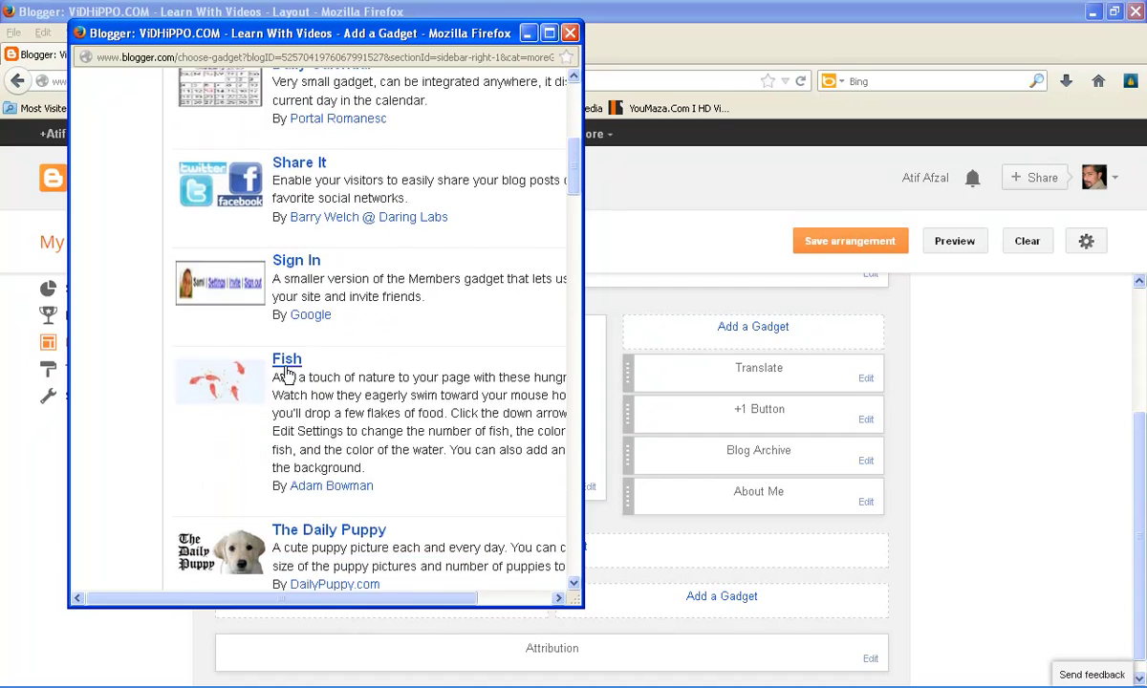
pyautogui.scroll(12, 293, 377)
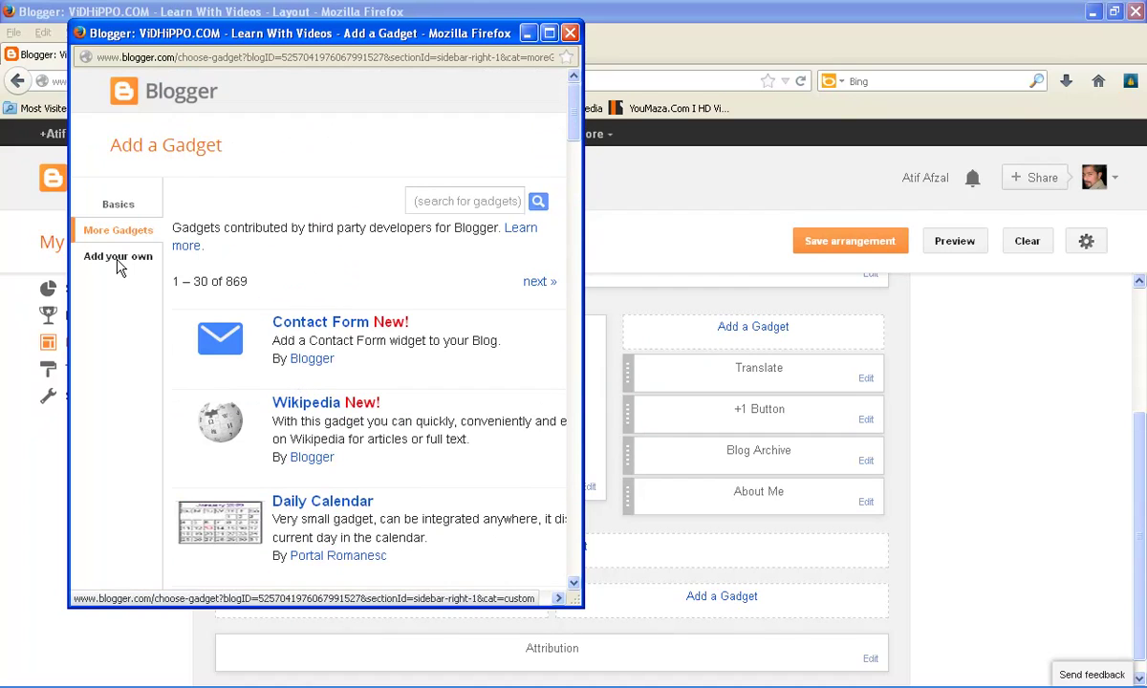
# Step: Examine the option for adding your own gadget by URL
pyautogui.click(117, 266)
pyautogui.click(229, 219)
pyautogui.moveTo(230, 220); pyautogui.dragTo(175, 217)
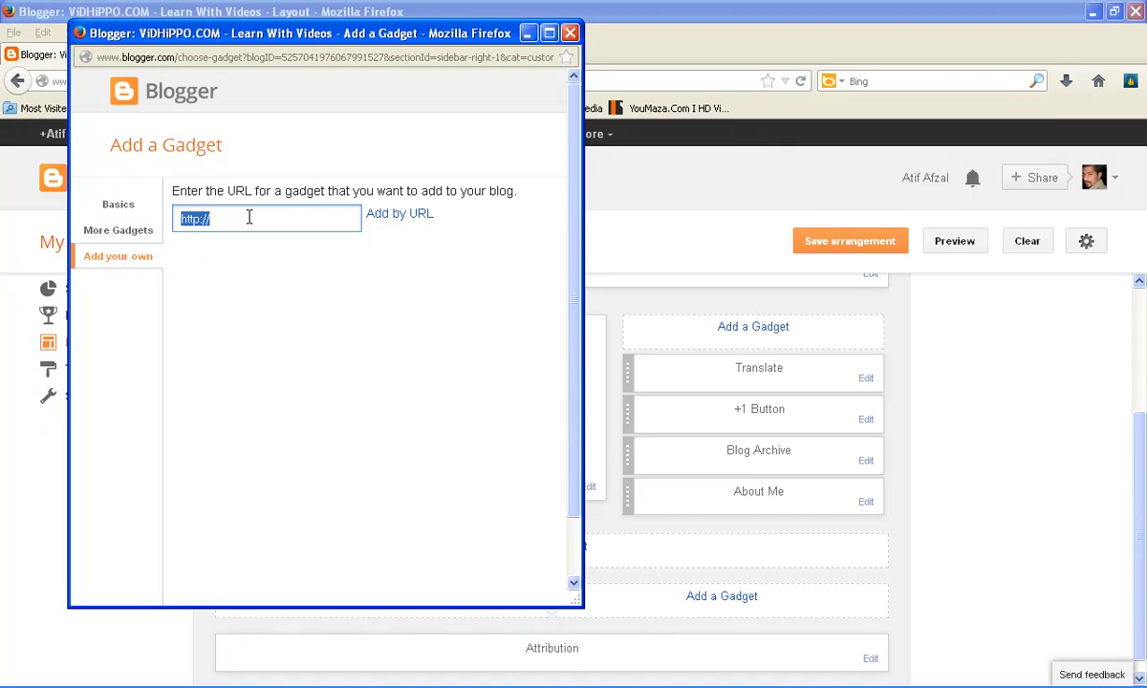
pyautogui.click(197, 218)
pyautogui.doubleClick(188, 219)
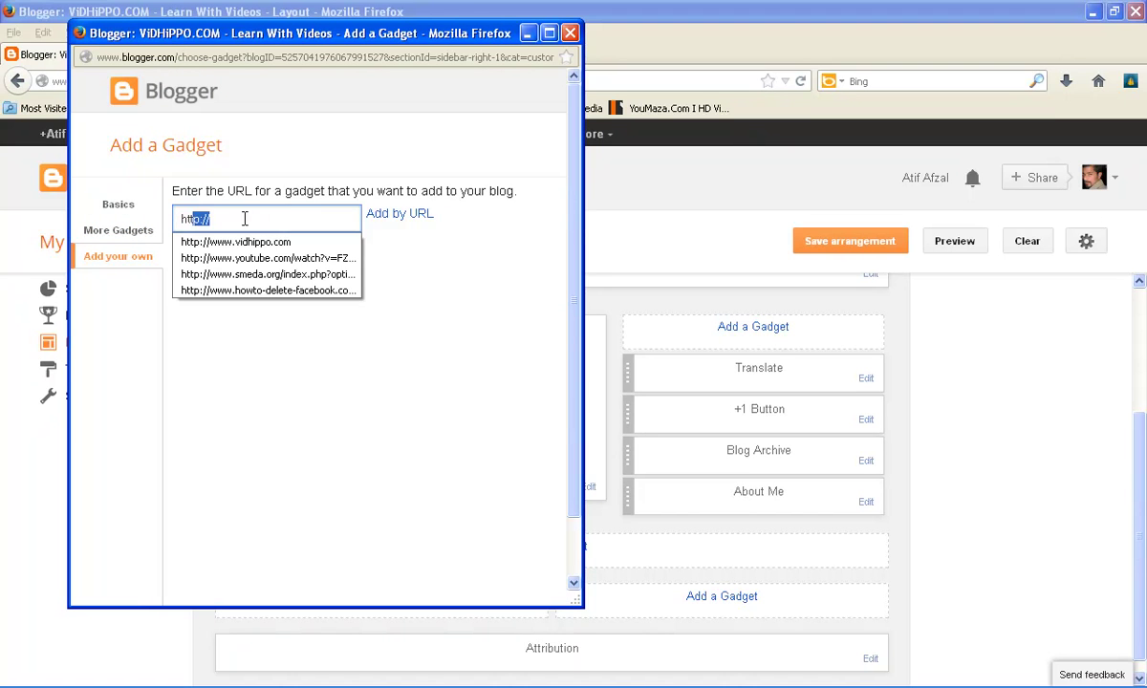
# Step: Choose the Popular Posts gadget from the basic gadgets, opening its configuration
pyautogui.click(120, 206)
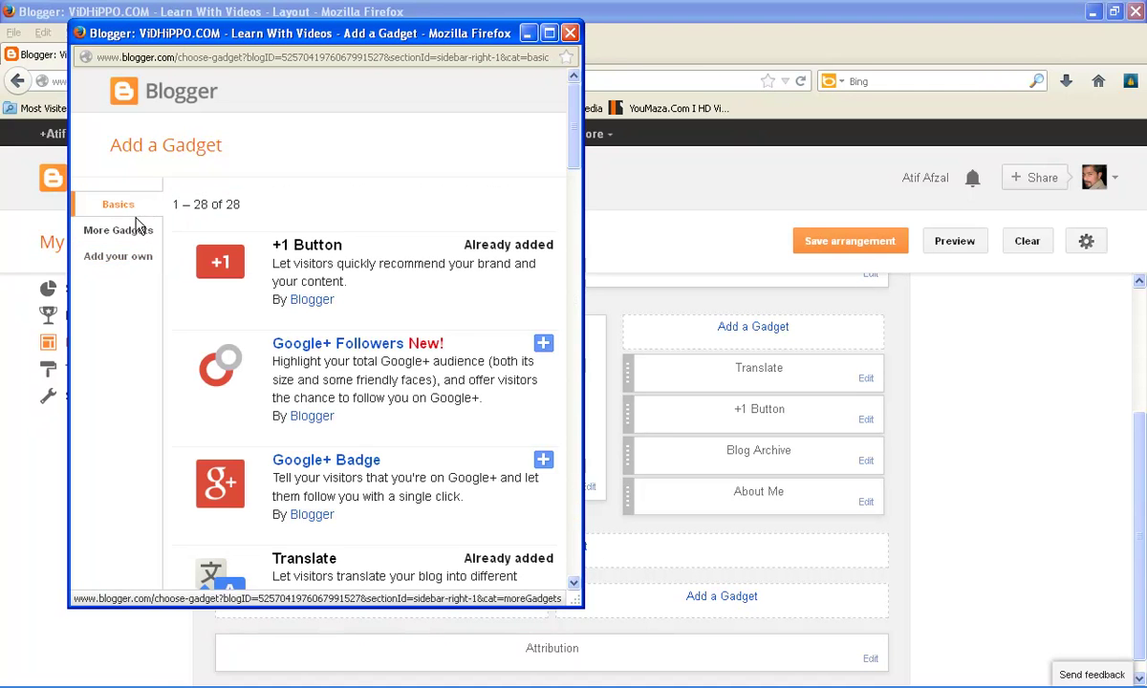
pyautogui.moveTo(574, 152); pyautogui.dragTo(574, 246)
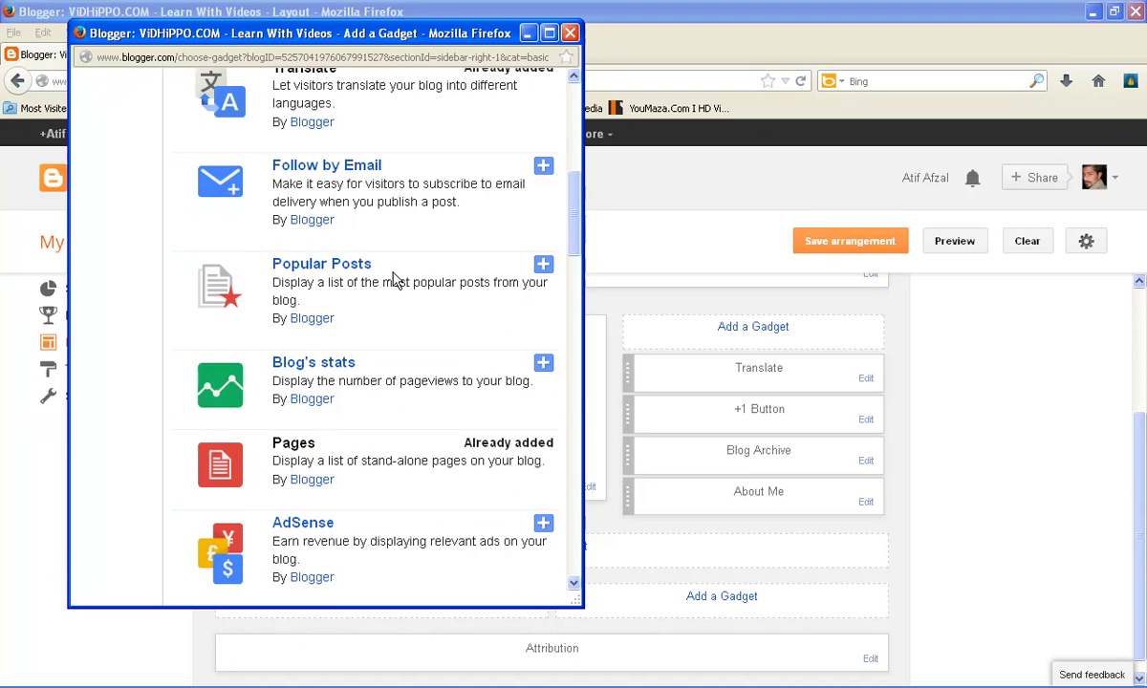
pyautogui.moveTo(375, 270); pyautogui.dragTo(266, 265)
pyautogui.click(542, 265)
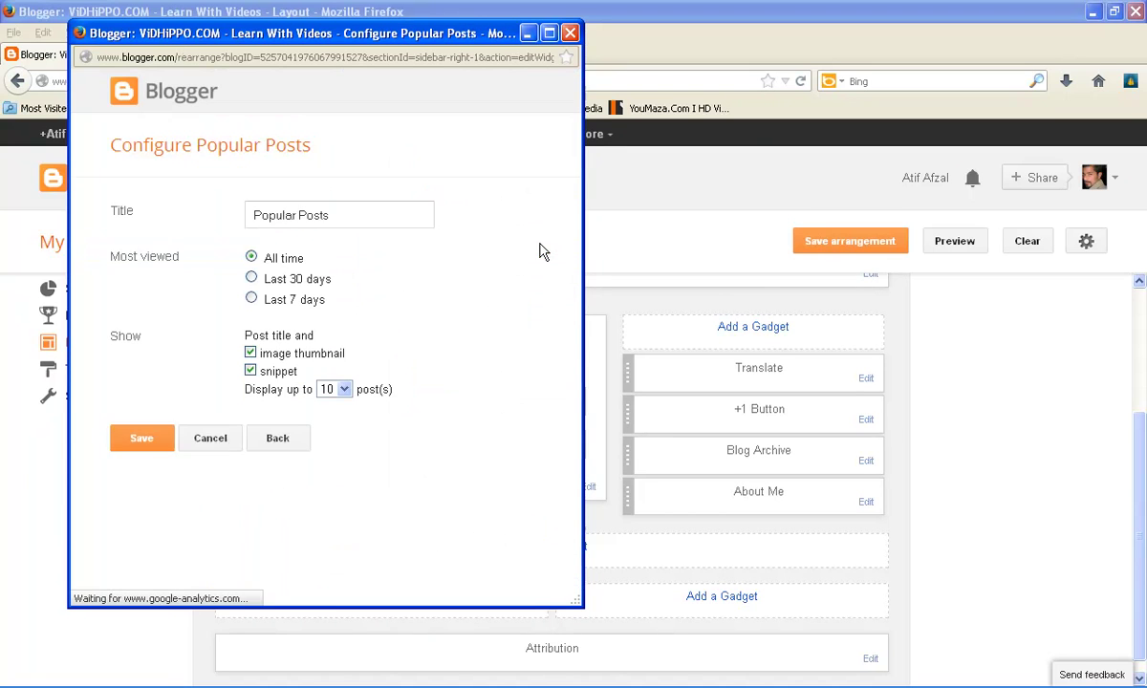
# Step: Review the Popular Posts settings and save the gadget with All time, image thumbnail, snippet and up to 10 posts
pyautogui.moveTo(371, 219); pyautogui.dragTo(216, 226)
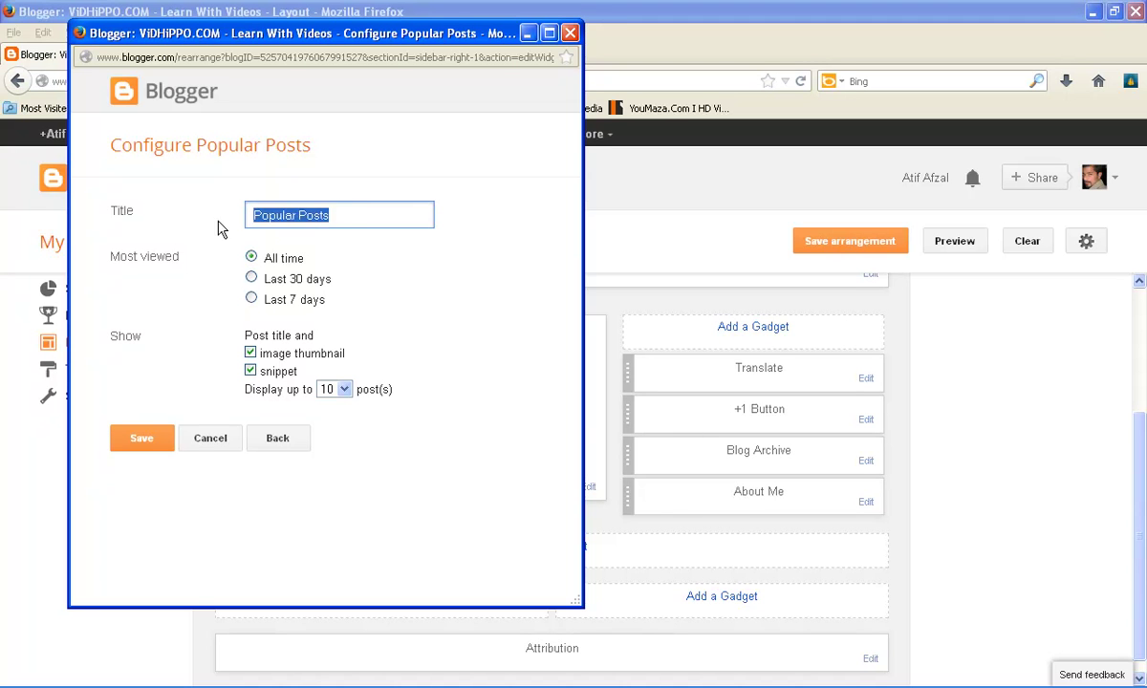
pyautogui.click(331, 218)
pyautogui.moveTo(339, 201); pyautogui.dragTo(230, 212)
pyautogui.click(316, 212)
pyautogui.moveTo(329, 203); pyautogui.dragTo(253, 215)
pyautogui.moveTo(260, 258); pyautogui.dragTo(303, 269)
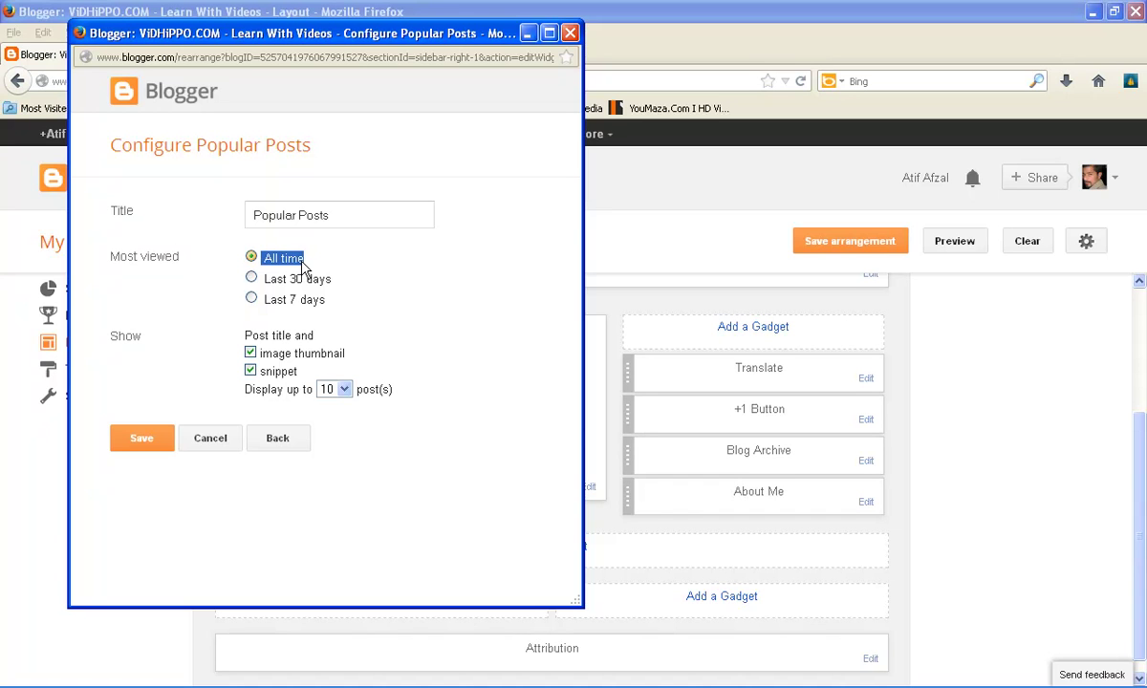
pyautogui.moveTo(262, 279); pyautogui.dragTo(343, 289)
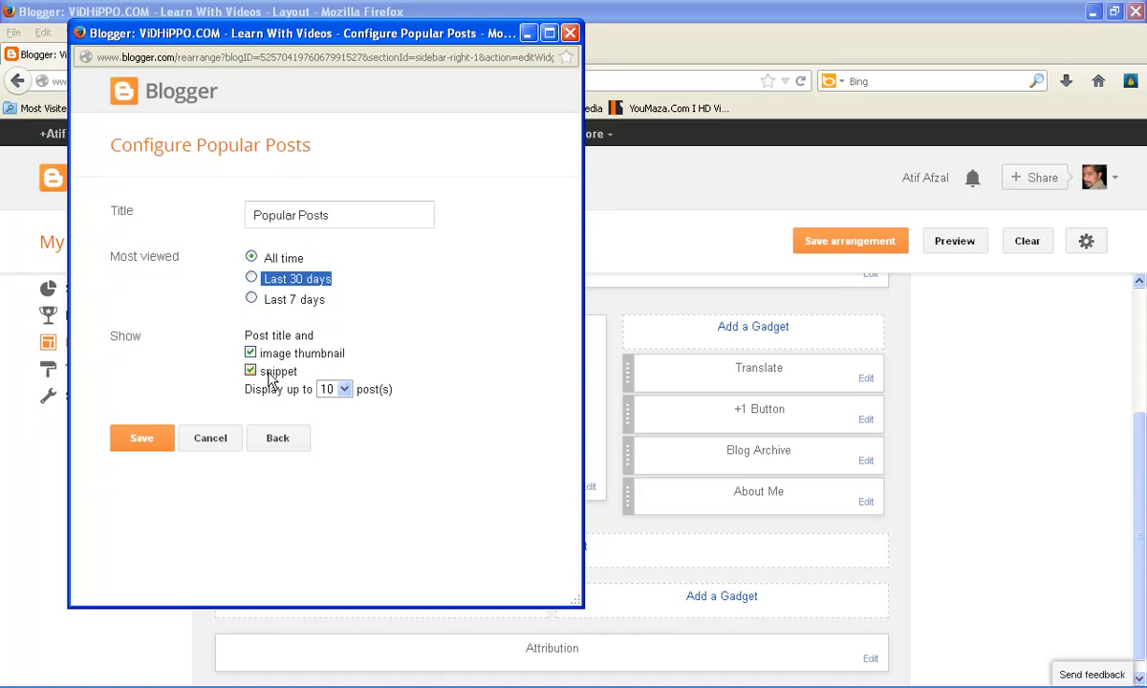
pyautogui.moveTo(296, 376); pyautogui.dragTo(264, 380)
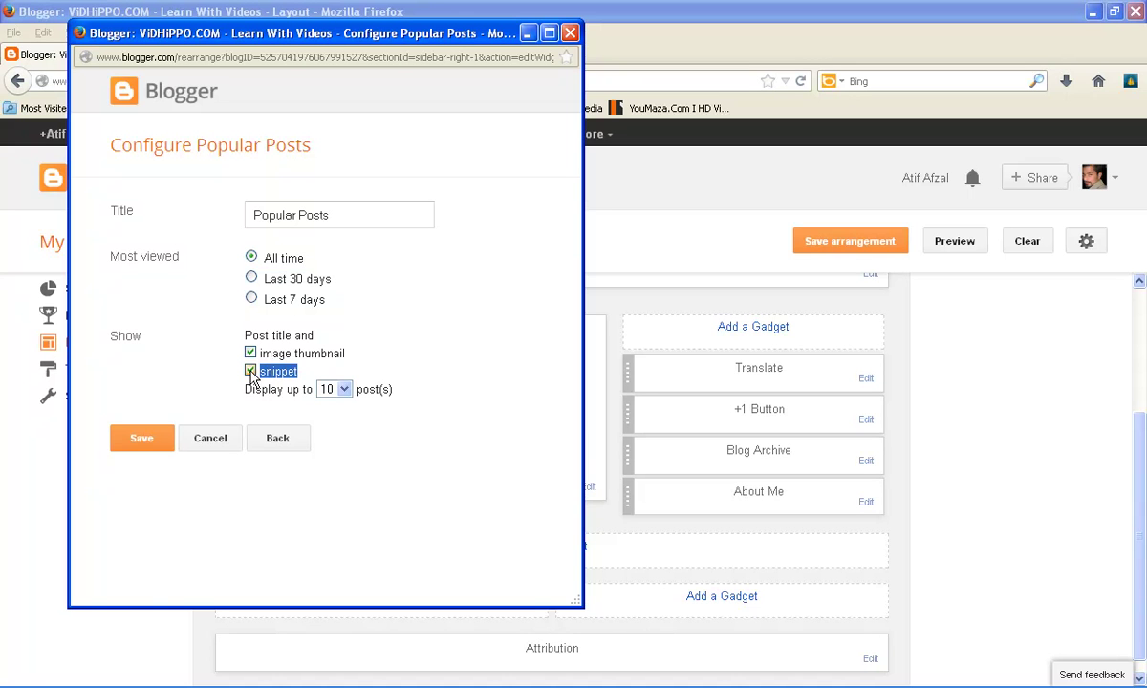
pyautogui.click(150, 438)
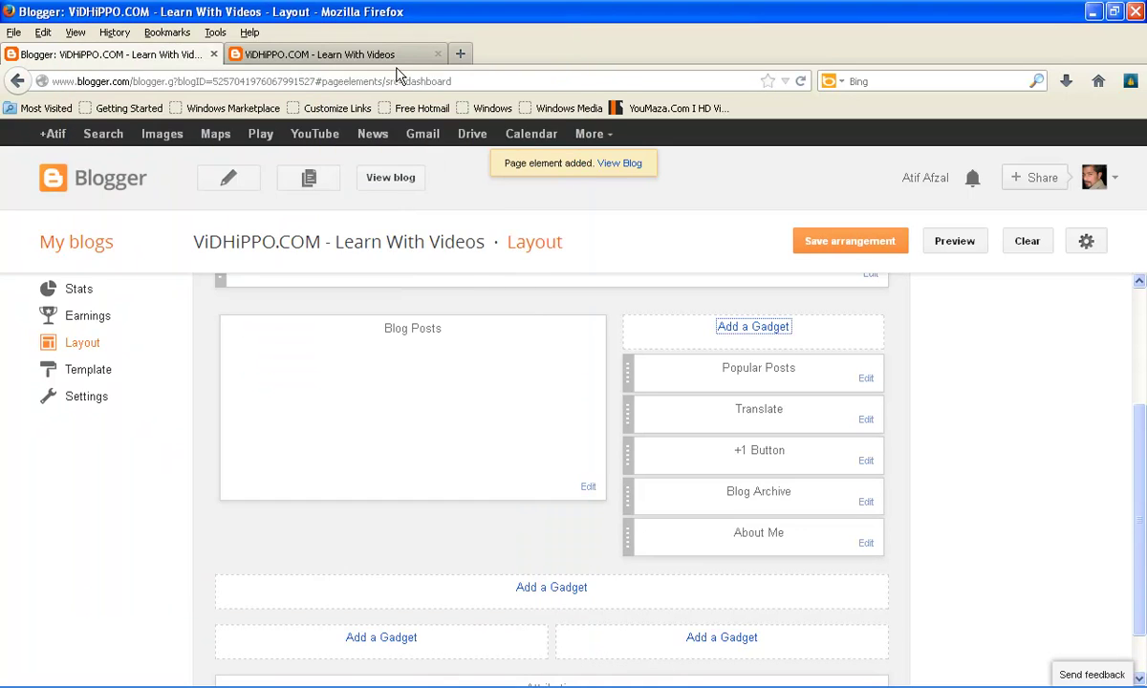
# Step: Reload the live blog and check the Popular Posts list with its thumbnails and snippets in the sidebar
pyautogui.click(377, 57)
pyautogui.press('Return')
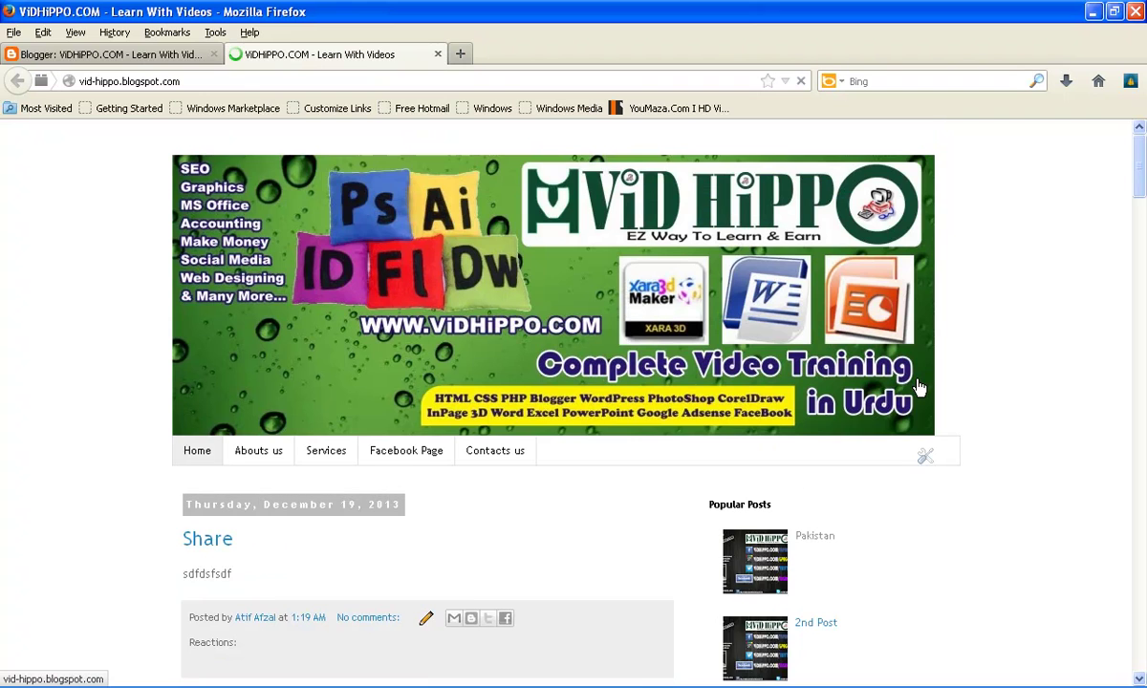
pyautogui.scroll(-3, 1013, 349)
pyautogui.scroll(-5, 1070, 186)
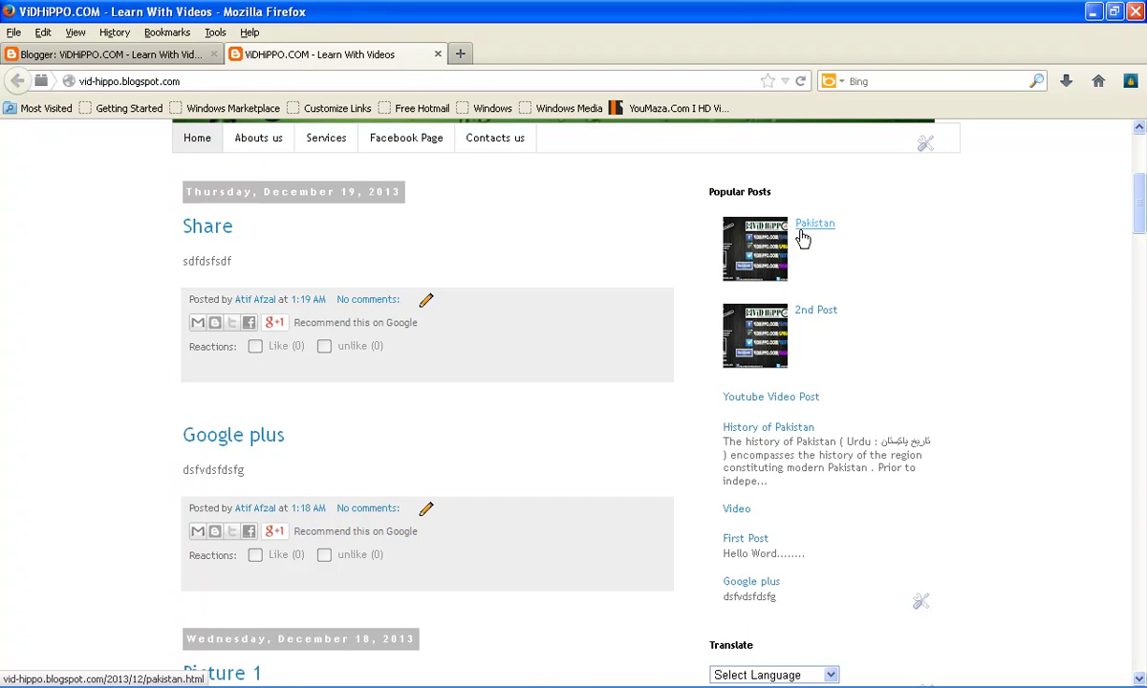
# Step: In the Layout page, turn off the image thumbnail and snippet for the Popular Posts gadget and save it
pyautogui.click(144, 54)
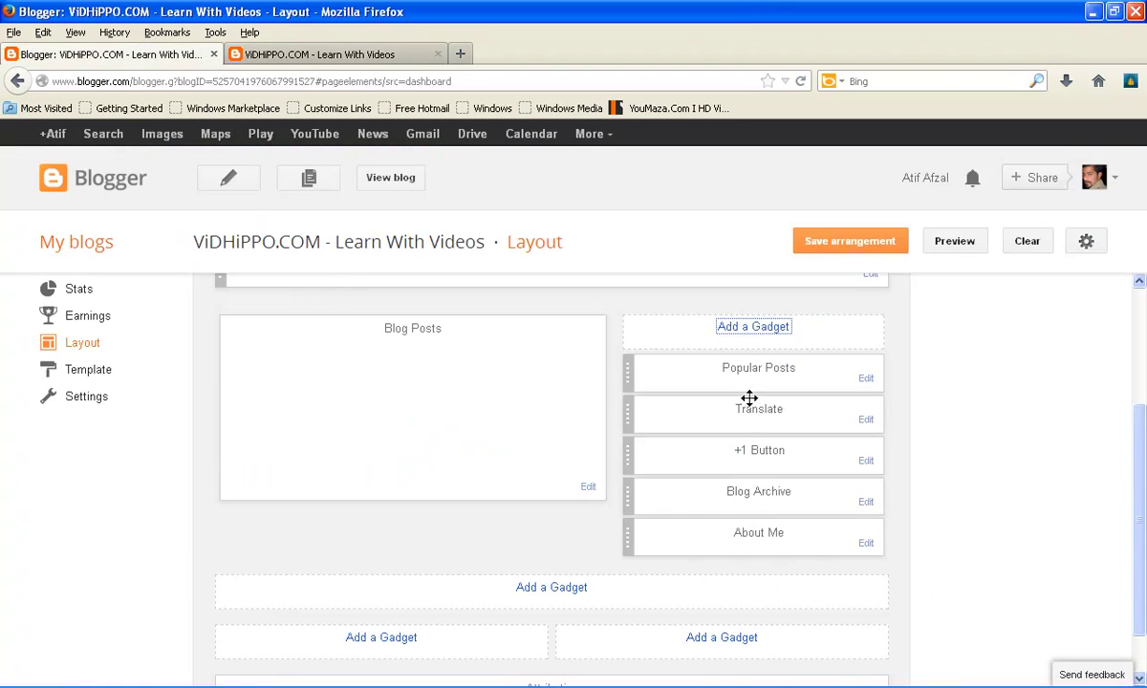
pyautogui.click(866, 379)
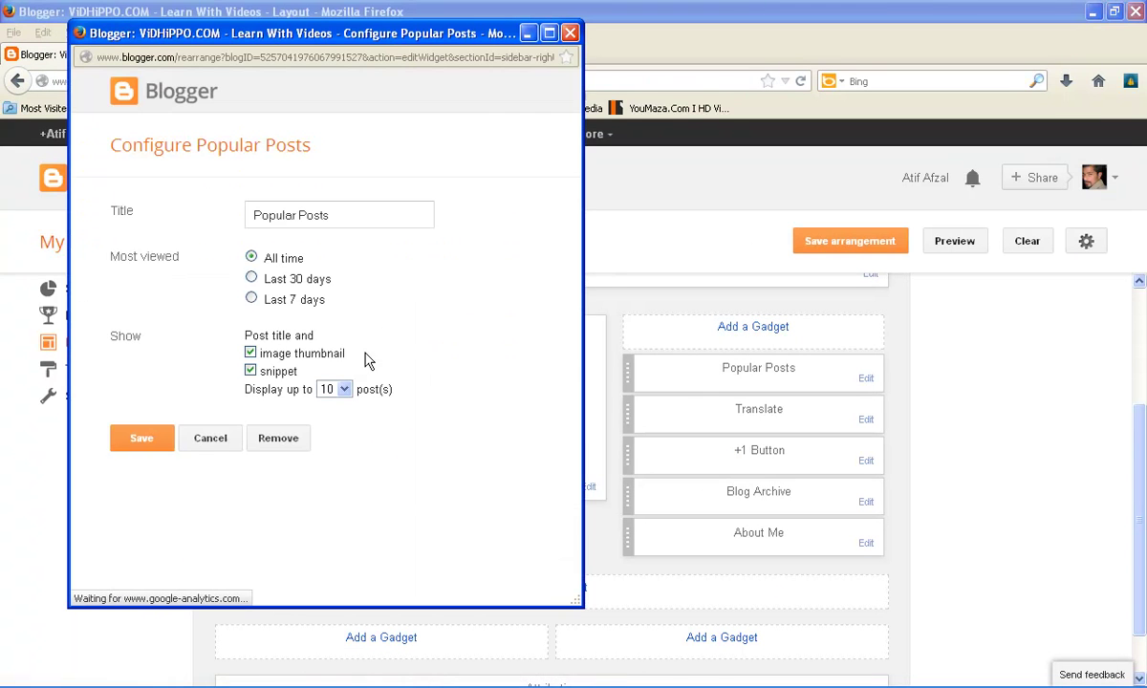
pyautogui.click(251, 352)
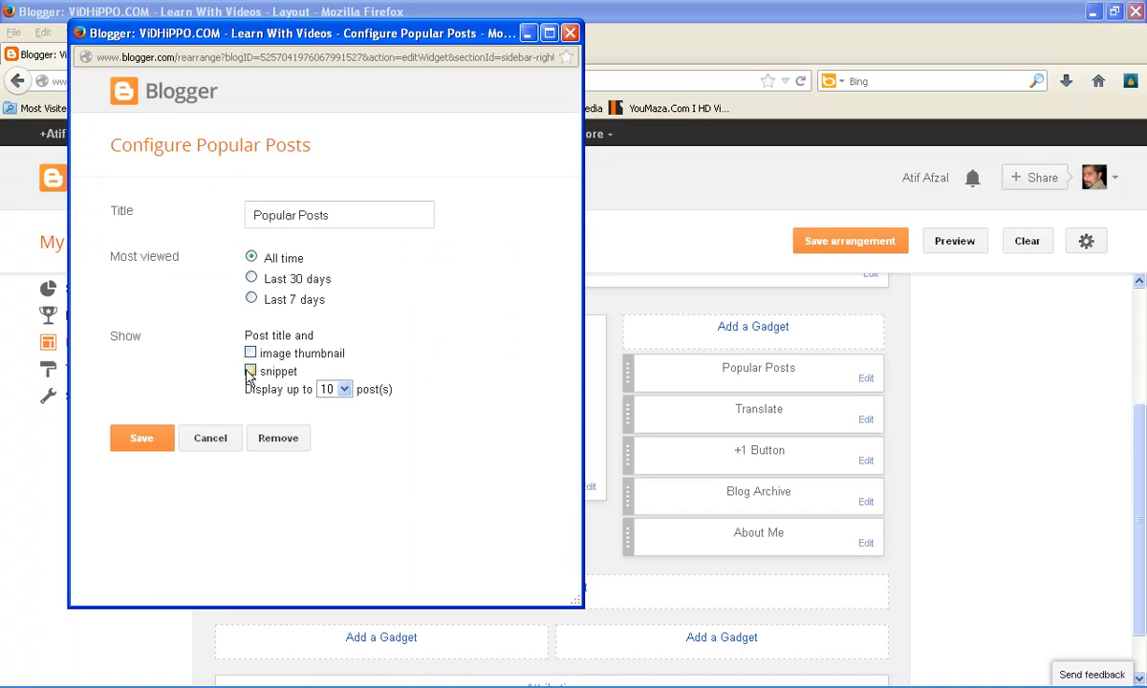
pyautogui.click(250, 372)
pyautogui.click(146, 438)
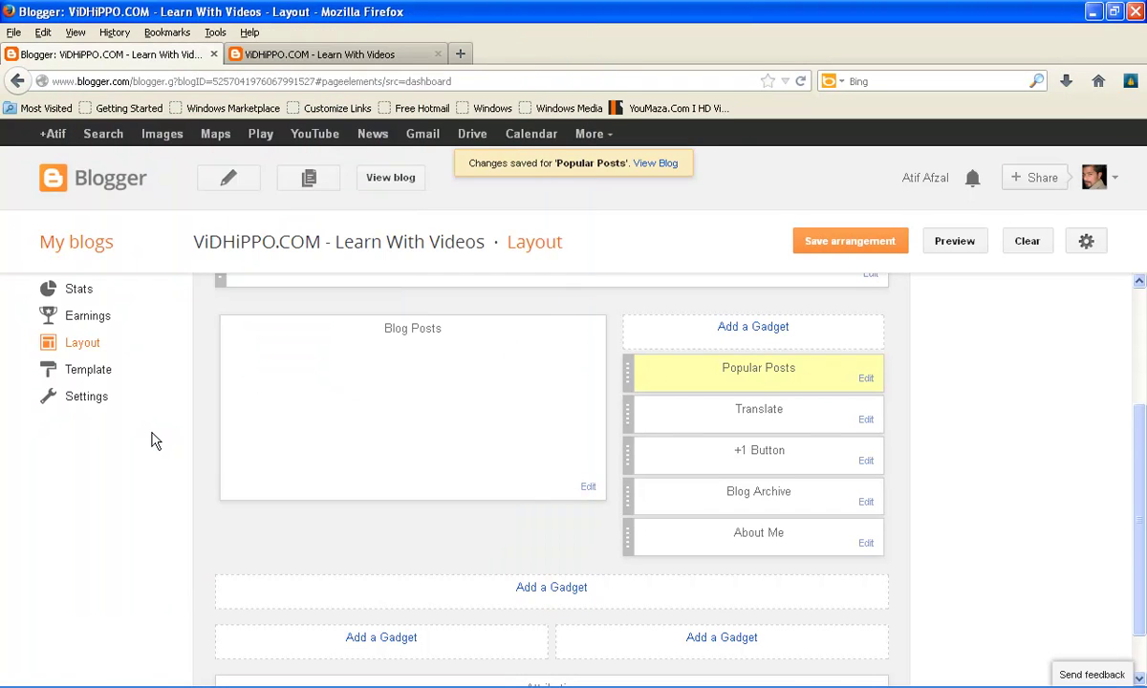
# Step: Reload the live blog and check how the Popular Posts list looks with titles only
pyautogui.click(349, 55)
pyautogui.click(364, 80)
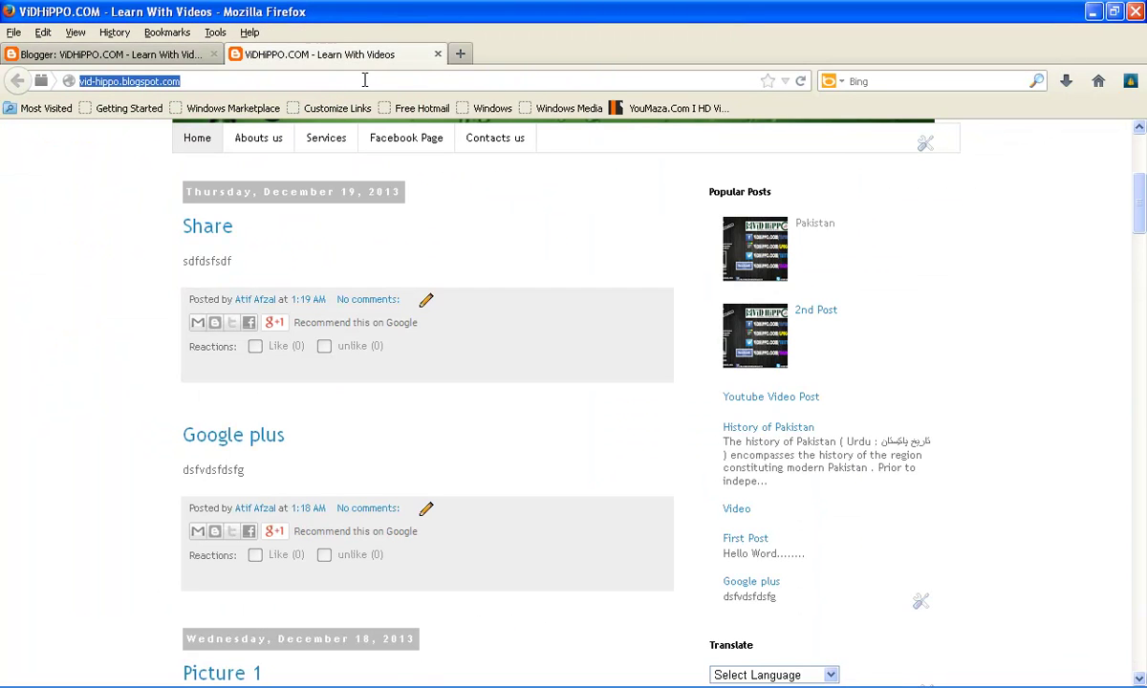
pyautogui.press('Return')
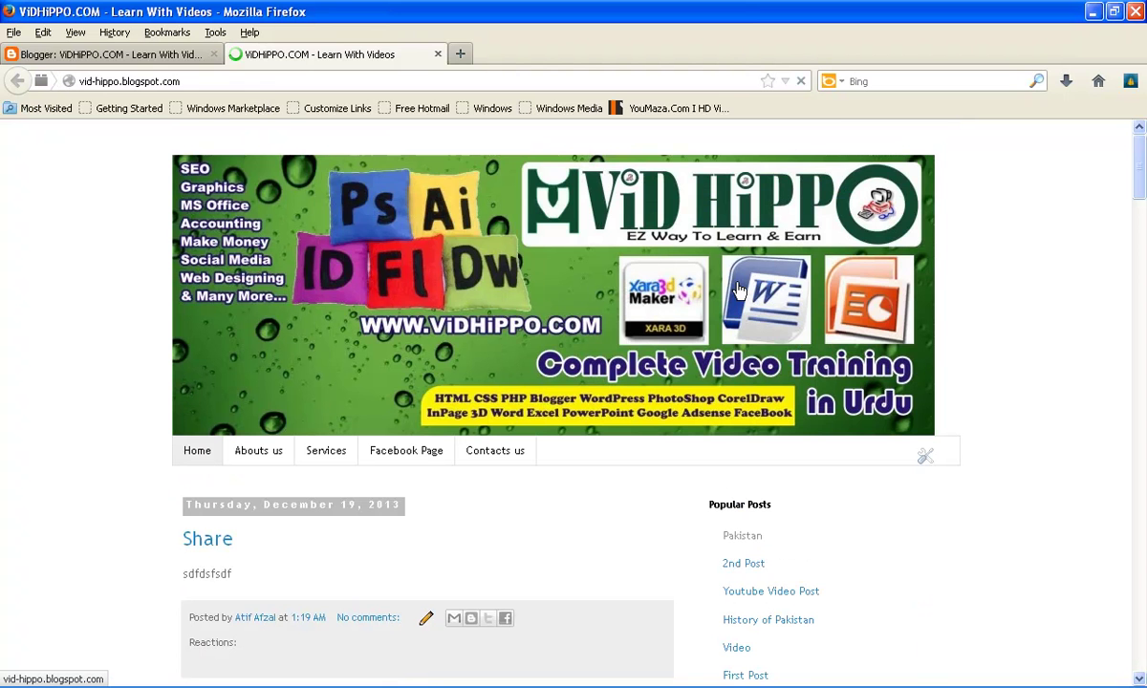
pyautogui.scroll(-4, 770, 371)
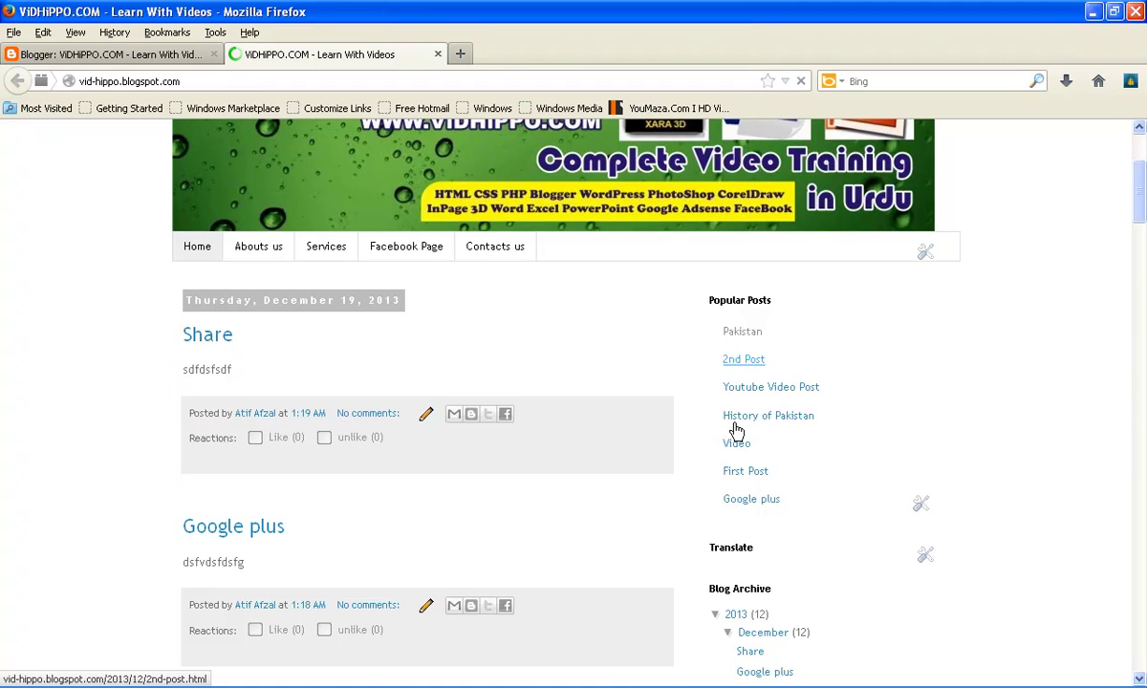
# Step: Edit the Popular Posts gadget in the Layout page to show snippets and display up to 5 posts, and save it
pyautogui.click(190, 58)
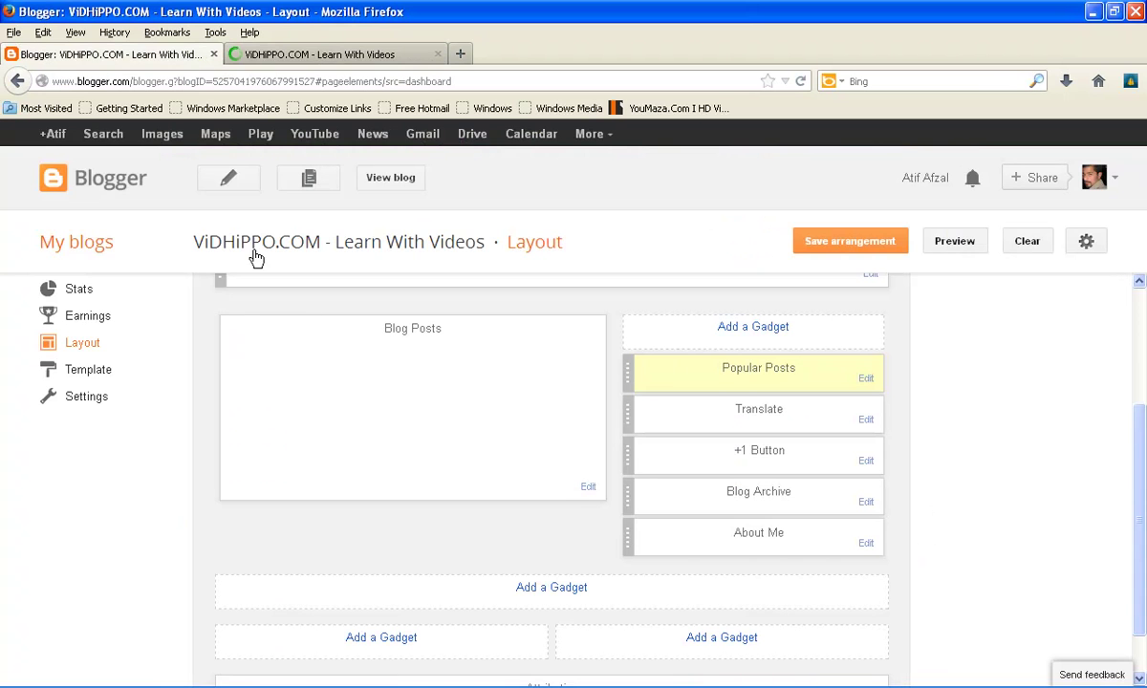
pyautogui.click(868, 380)
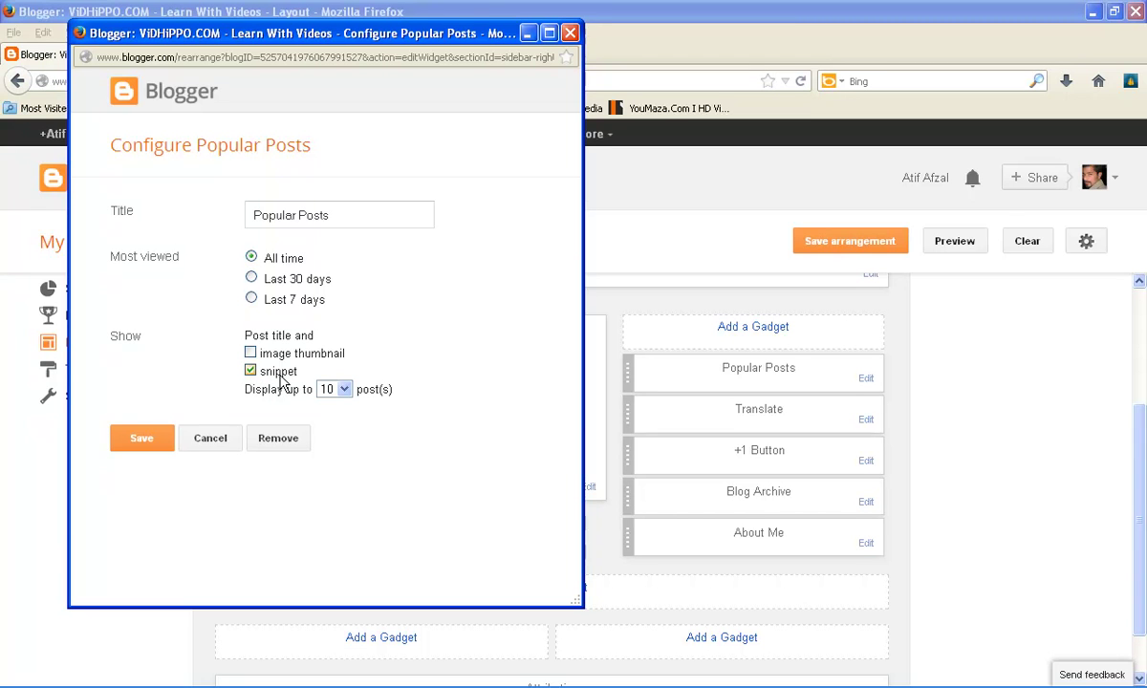
pyautogui.click(344, 390)
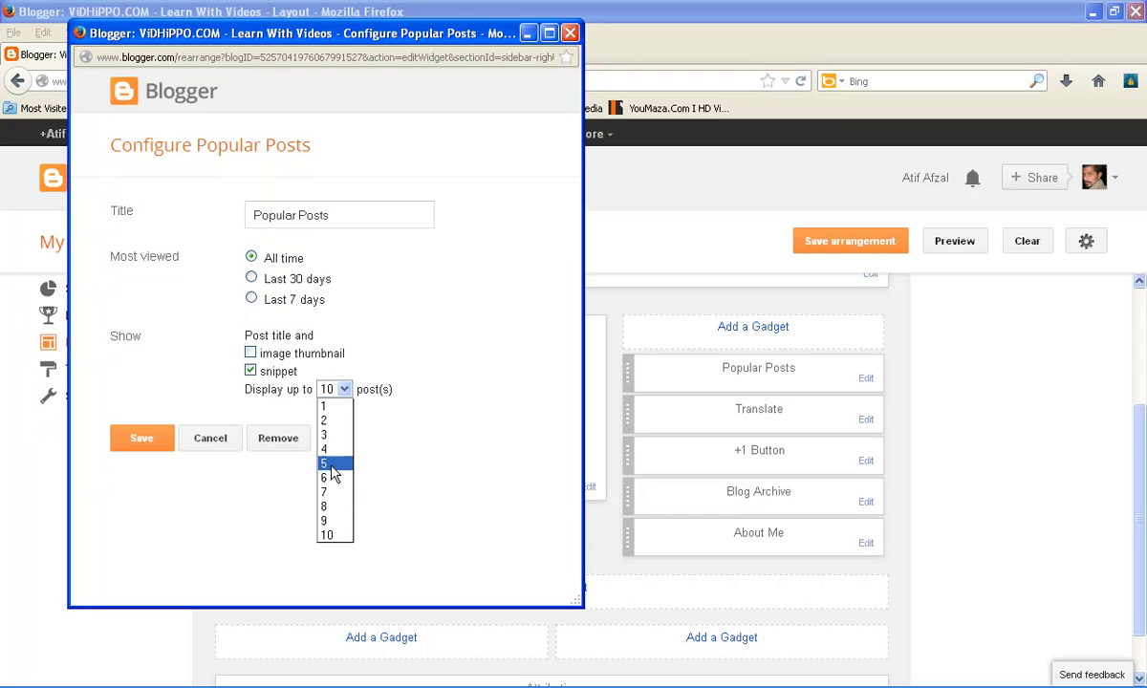
pyautogui.click(332, 465)
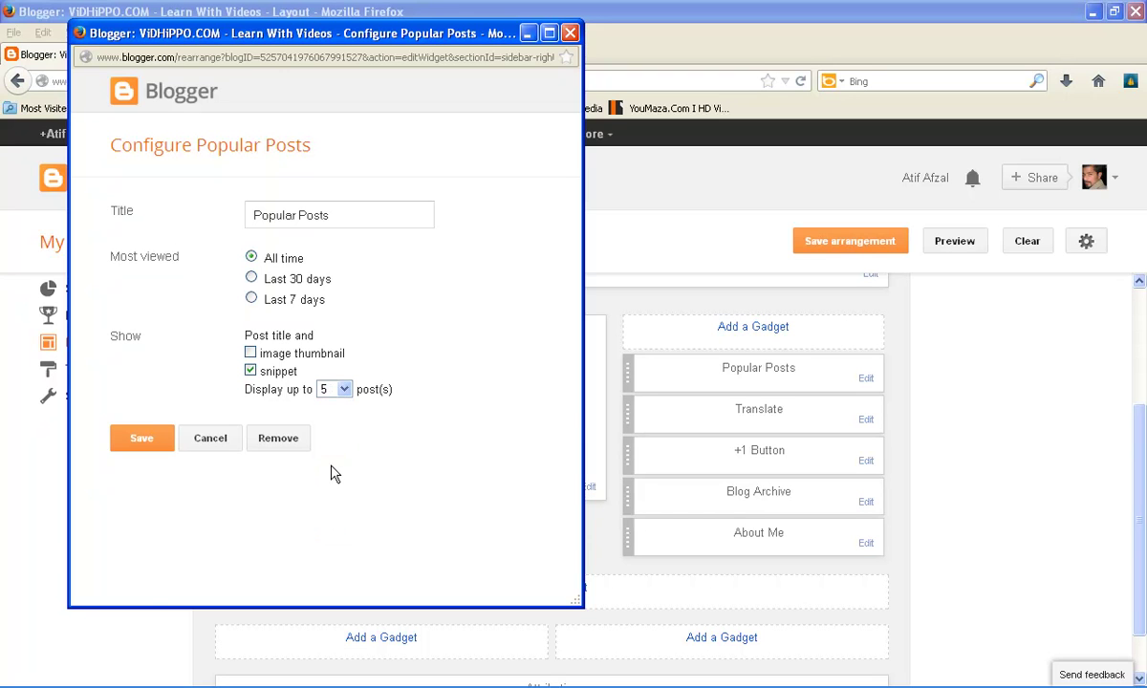
pyautogui.click(145, 442)
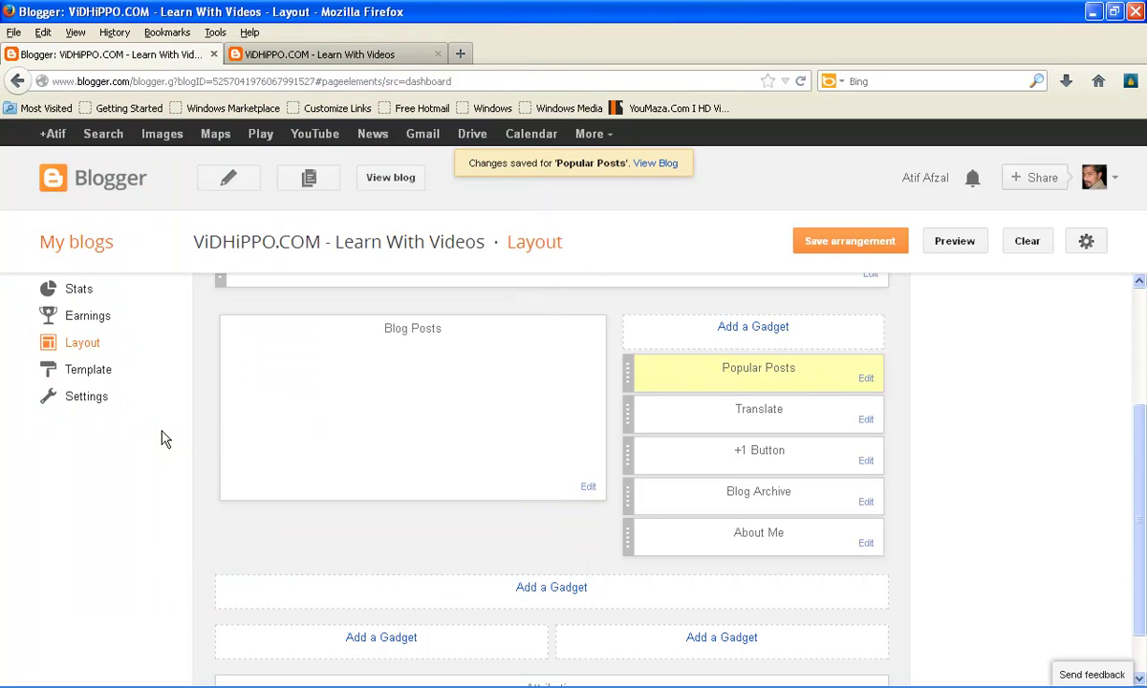
# Step: Reload the live blog and check how the sidebar's Popular Posts list looks with snippets turned on
pyautogui.click(344, 55)
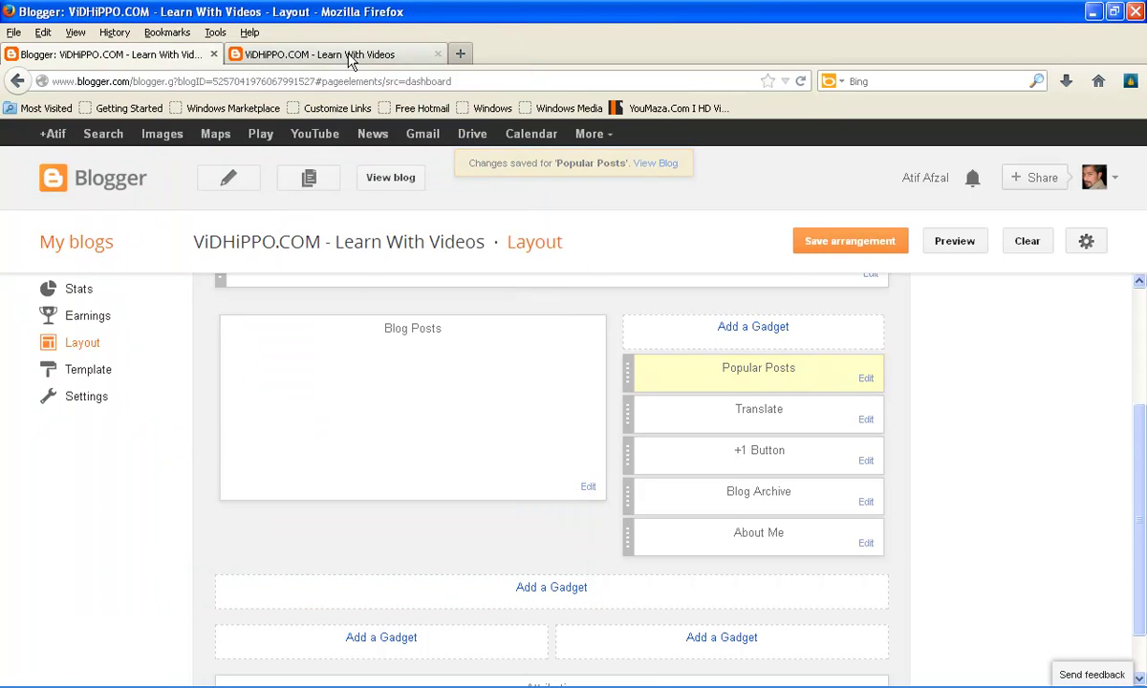
pyautogui.click(339, 81)
pyautogui.press('Return')
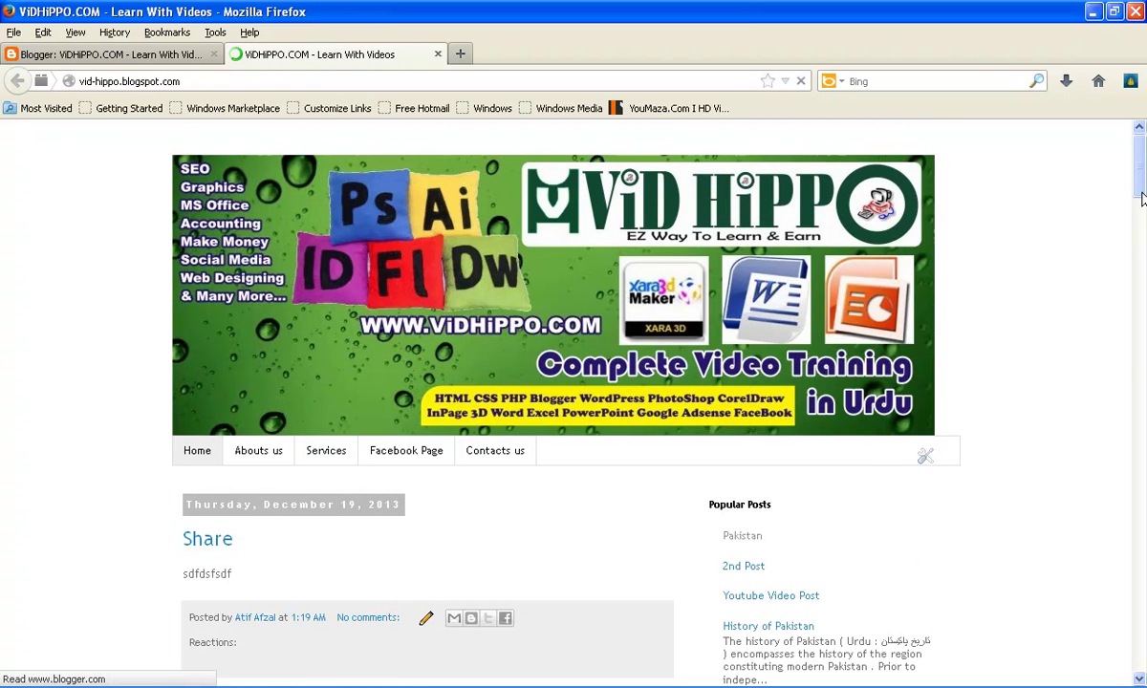
pyautogui.scroll(-10, 755, 356)
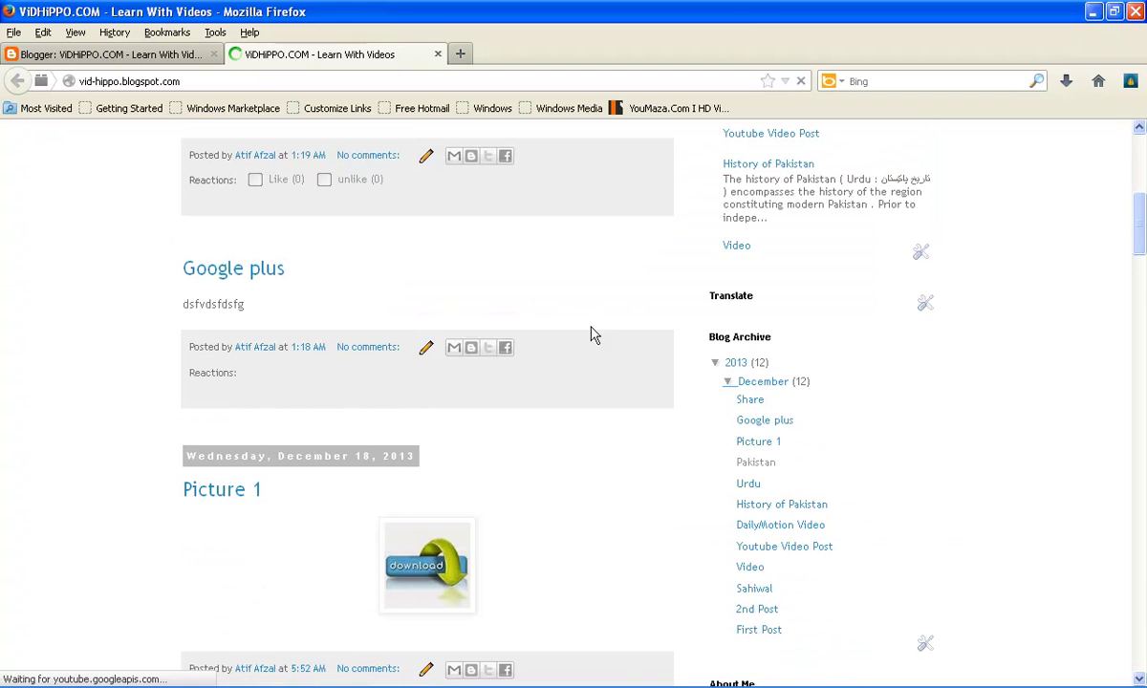
# Step: Return to the Layout page and review the Pages, AdSense and Search Box entries in the footer's gadget list, then close it
pyautogui.click(148, 54)
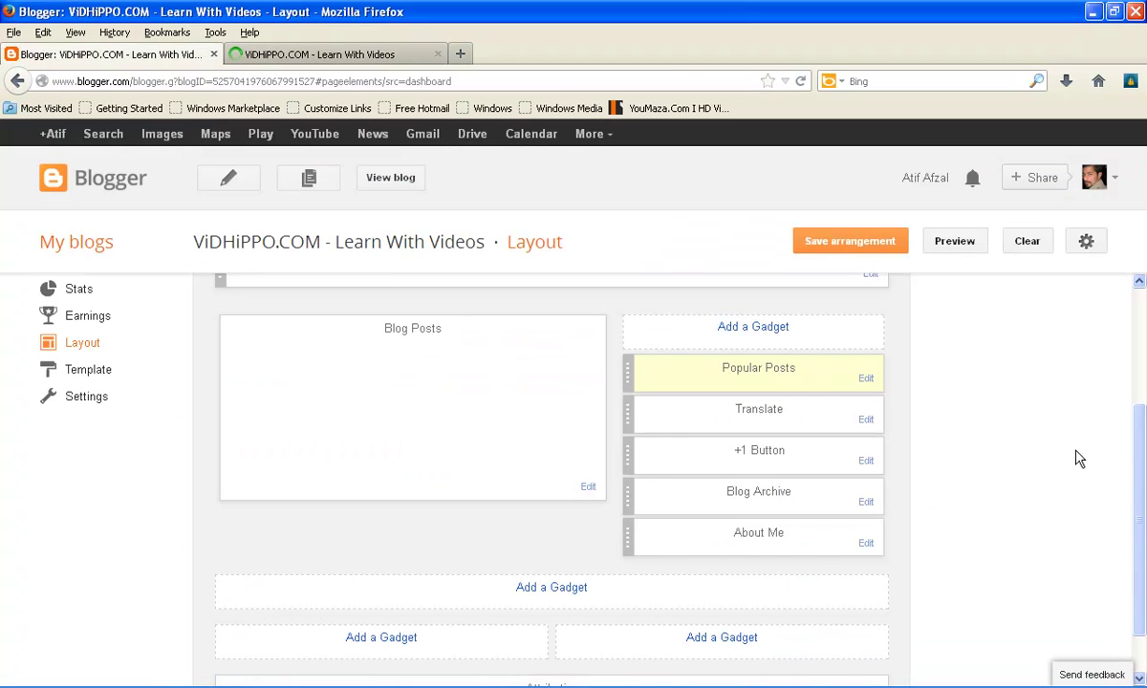
pyautogui.moveTo(1144, 468); pyautogui.dragTo(1144, 484)
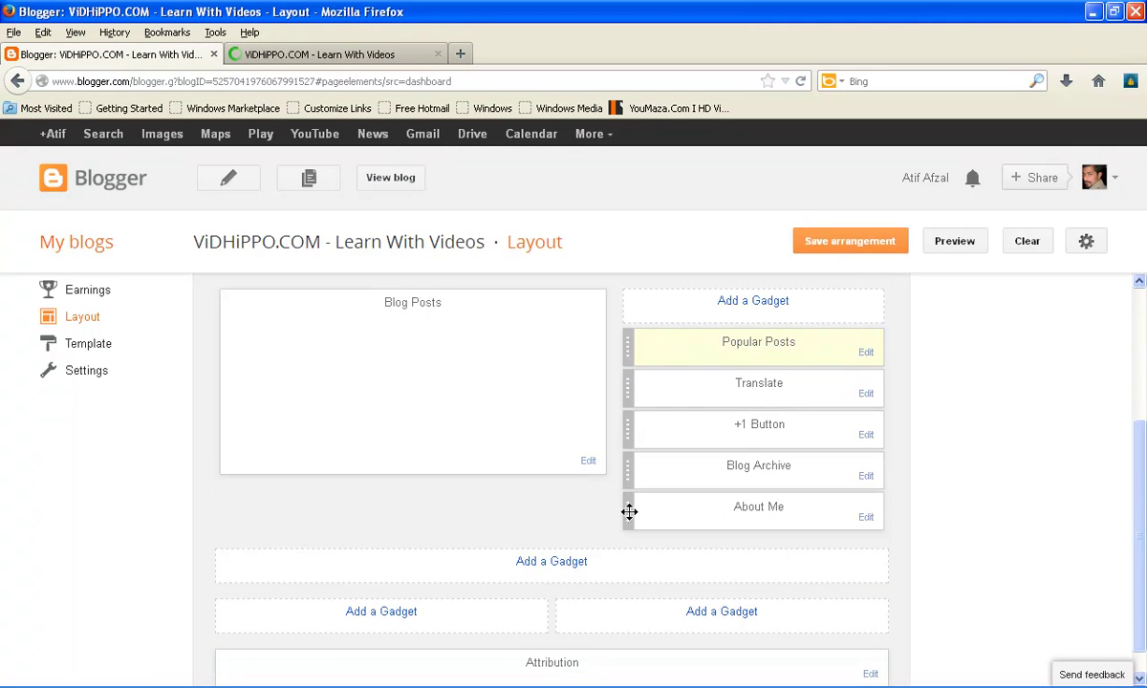
pyautogui.click(526, 564)
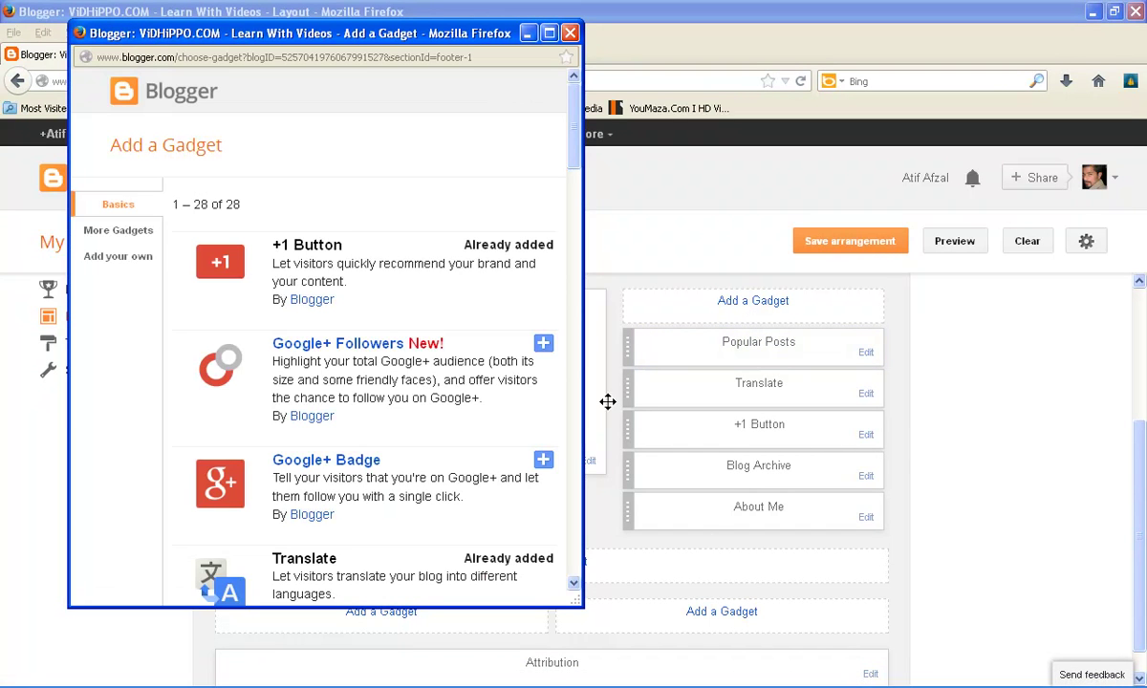
pyautogui.scroll(-5, 539, 182)
pyautogui.moveTo(577, 206); pyautogui.dragTo(576, 289)
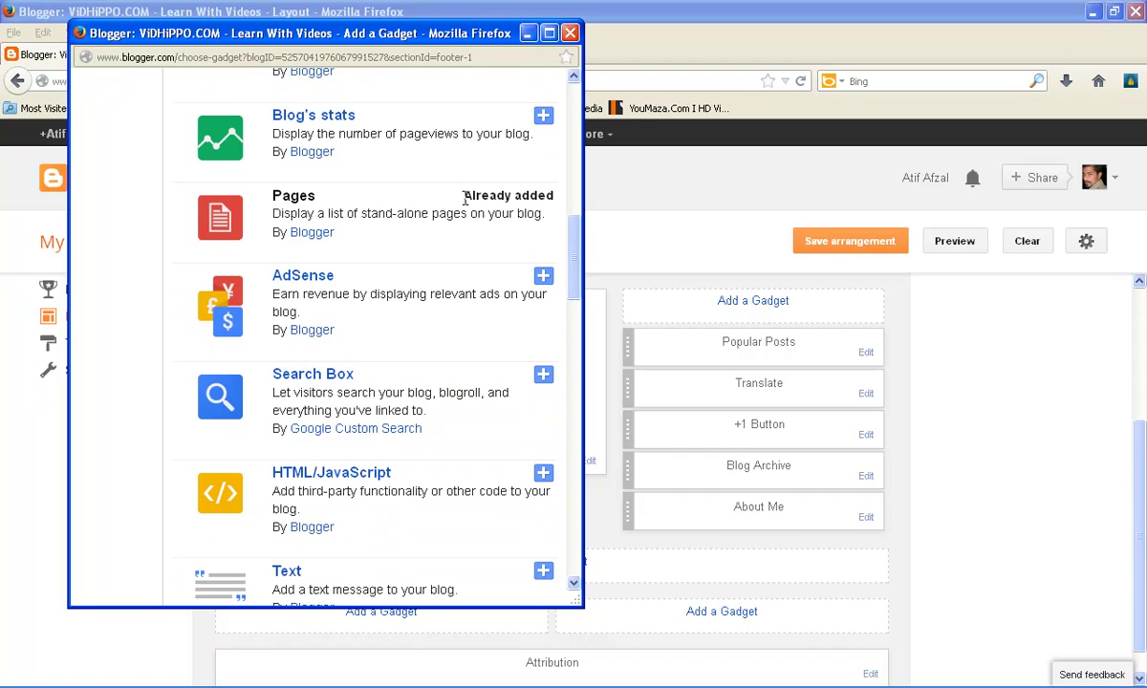
pyautogui.moveTo(466, 198); pyautogui.dragTo(535, 198)
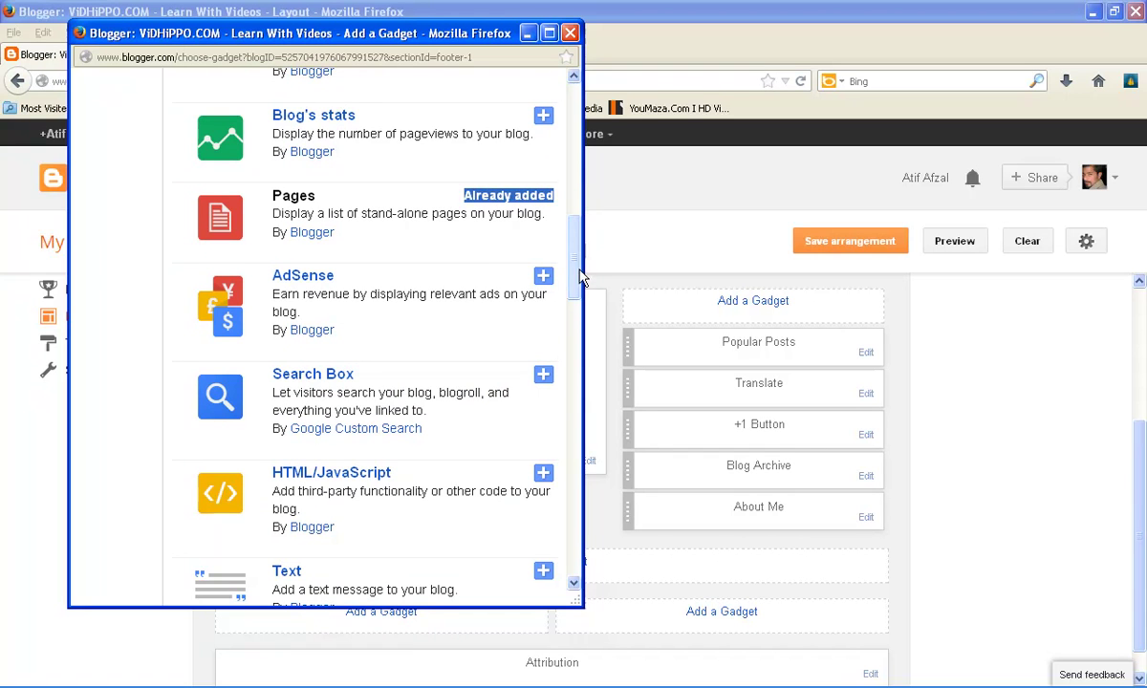
pyautogui.moveTo(575, 272); pyautogui.dragTo(575, 273)
pyautogui.click(334, 270)
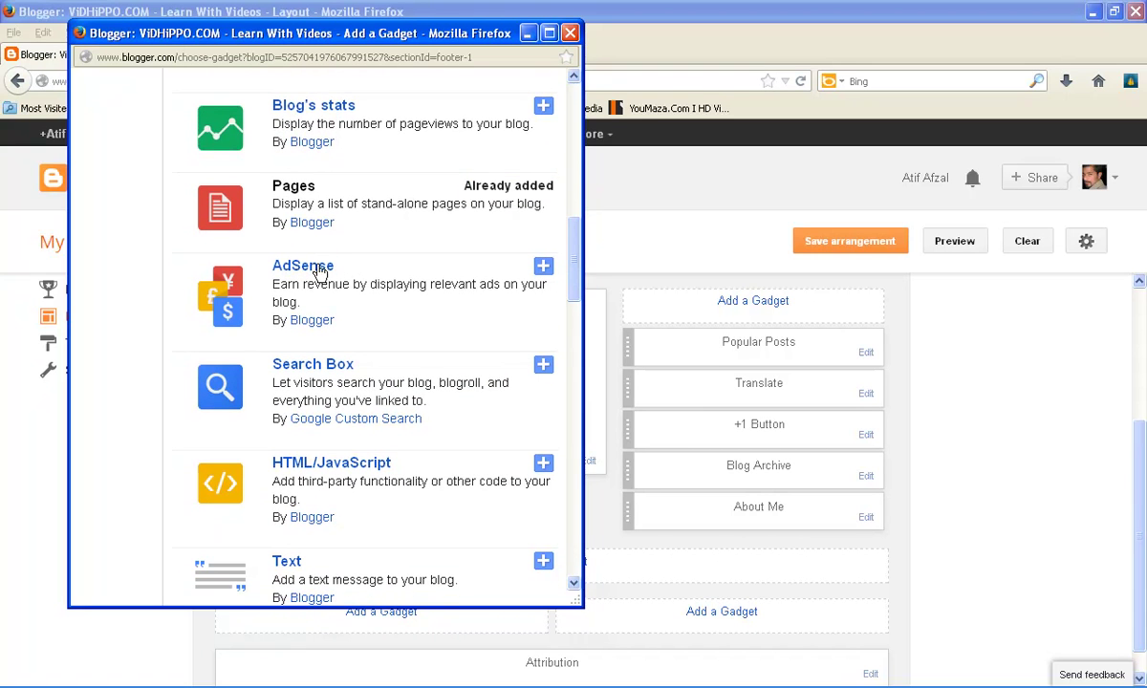
pyautogui.moveTo(361, 265); pyautogui.dragTo(274, 269)
pyautogui.click(273, 270)
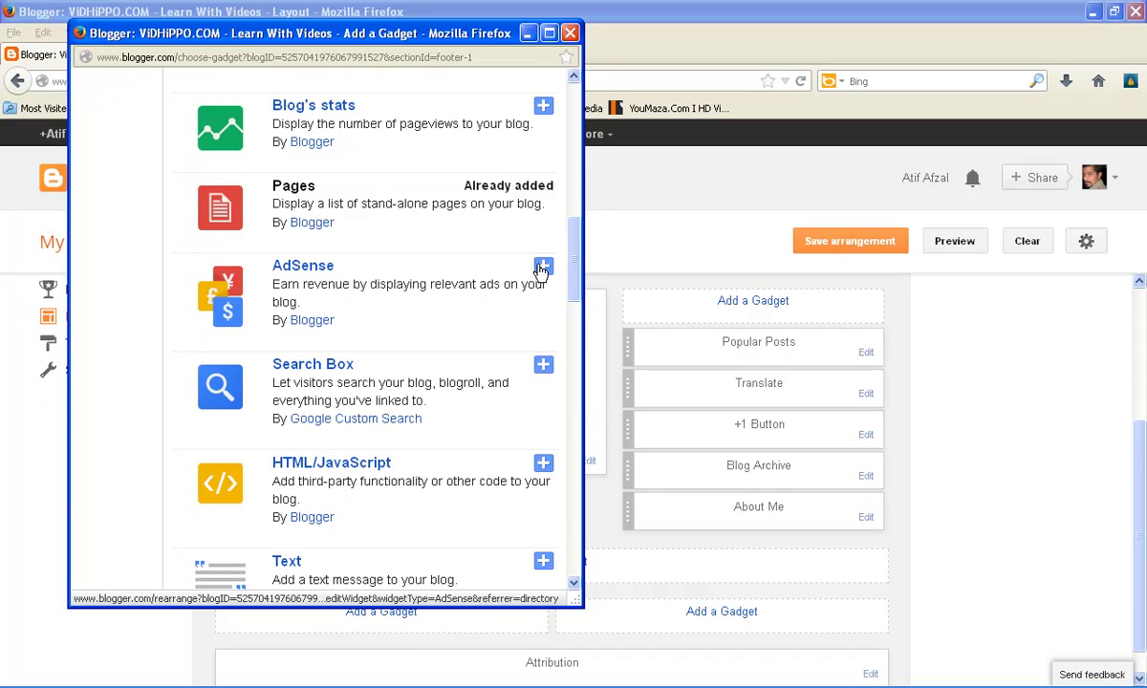
pyautogui.scroll(-1, 573, 287)
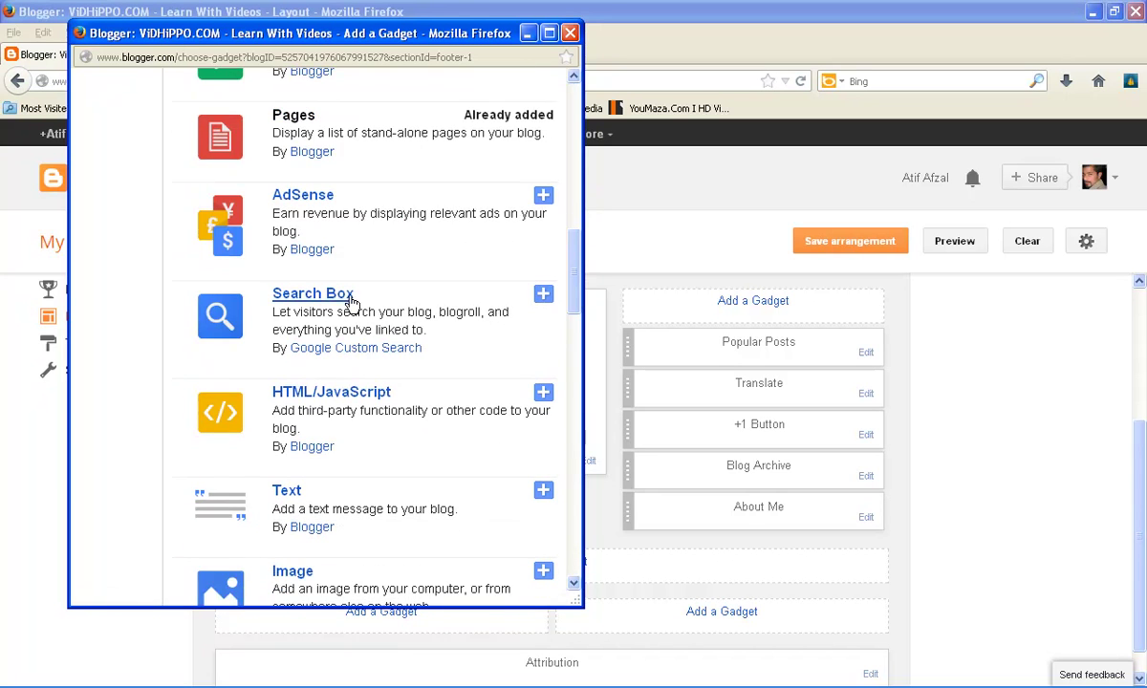
pyautogui.click(569, 33)
# Step: Add a Search Box gadget to the sidebar titled "Search", with Linked From Here and The Web turned off, and save it
pyautogui.click(753, 301)
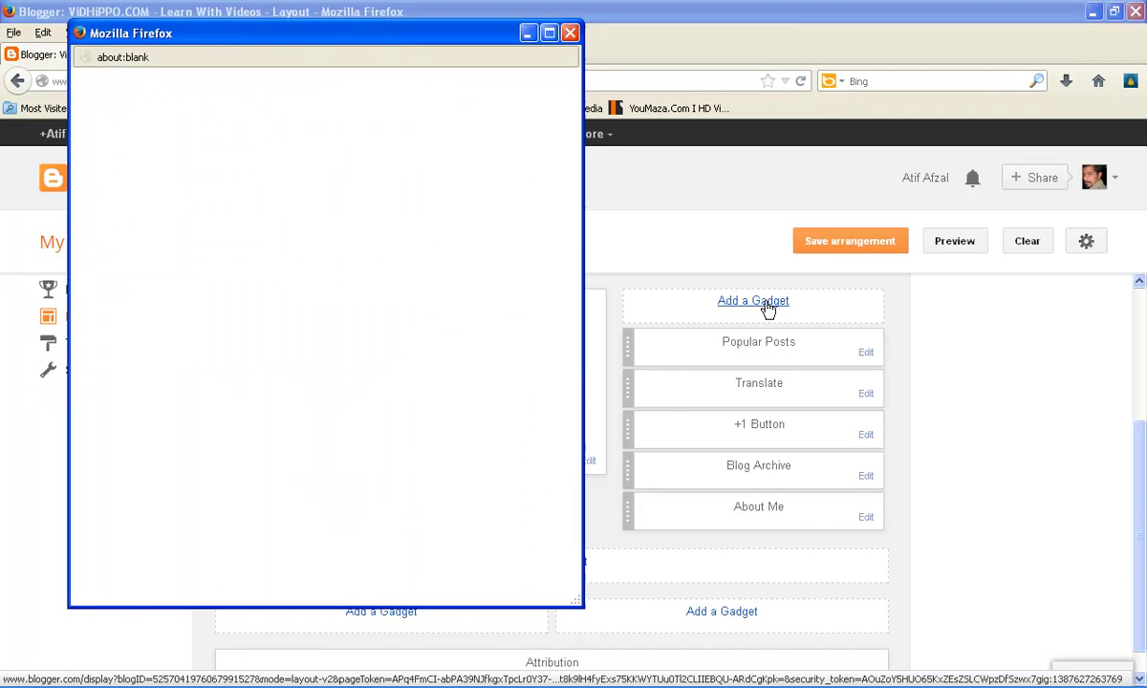
pyautogui.moveTo(576, 162); pyautogui.dragTo(572, 286)
pyautogui.click(541, 302)
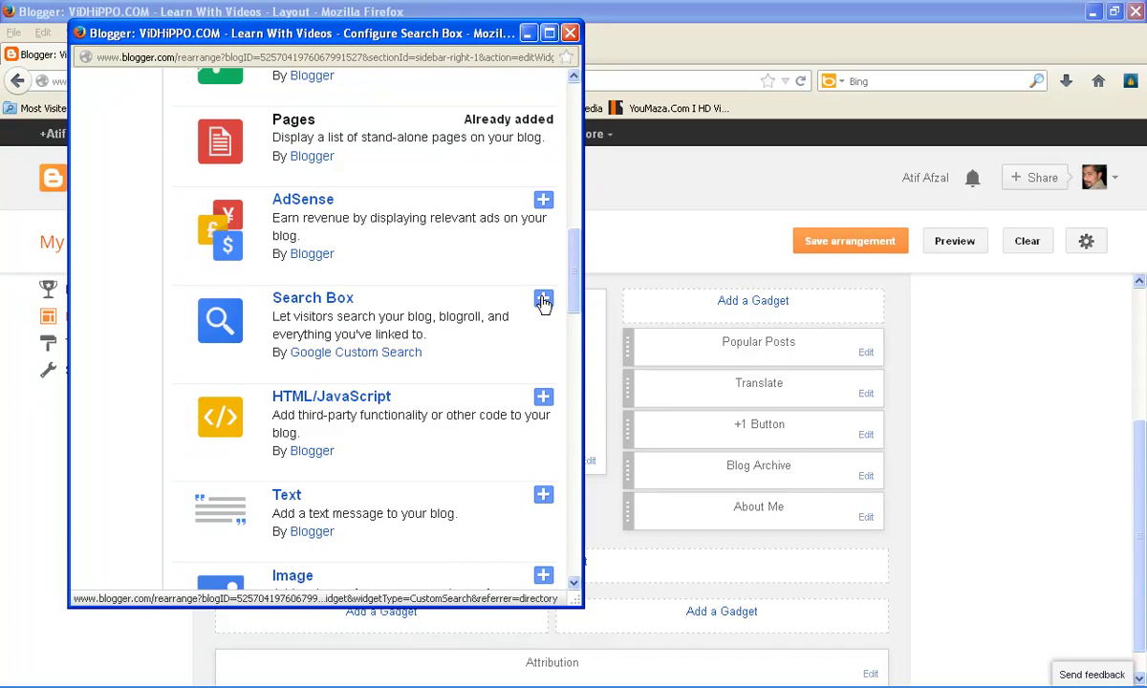
pyautogui.moveTo(349, 214); pyautogui.dragTo(387, 214)
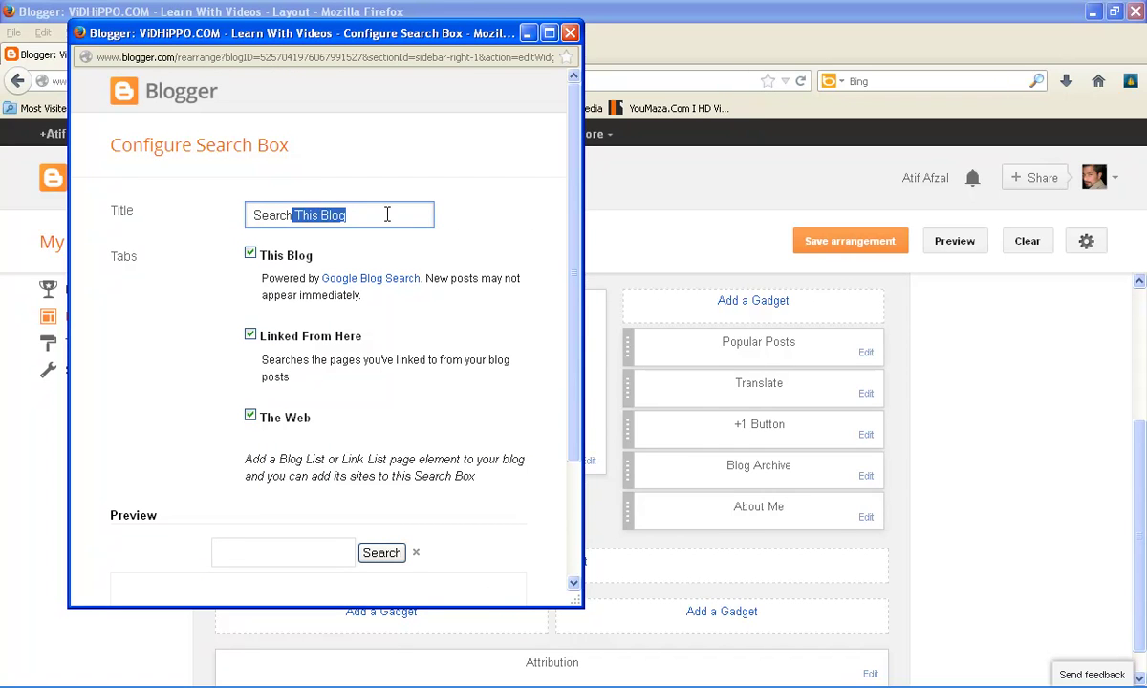
pyautogui.press('BackSpace')
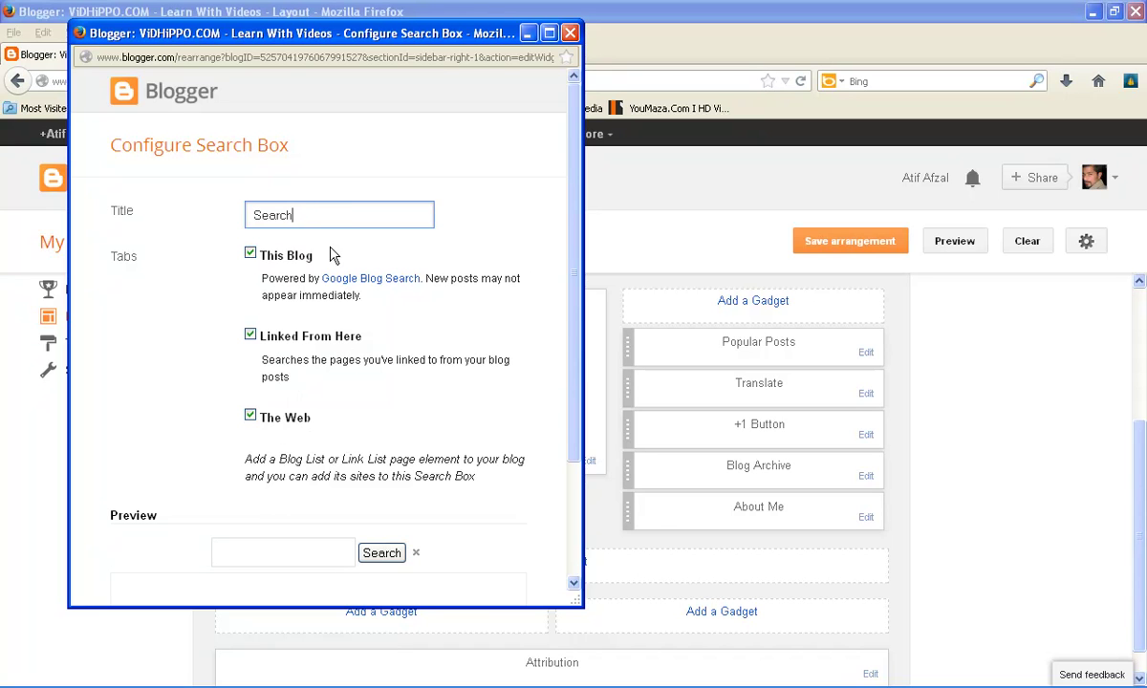
pyautogui.click(250, 334)
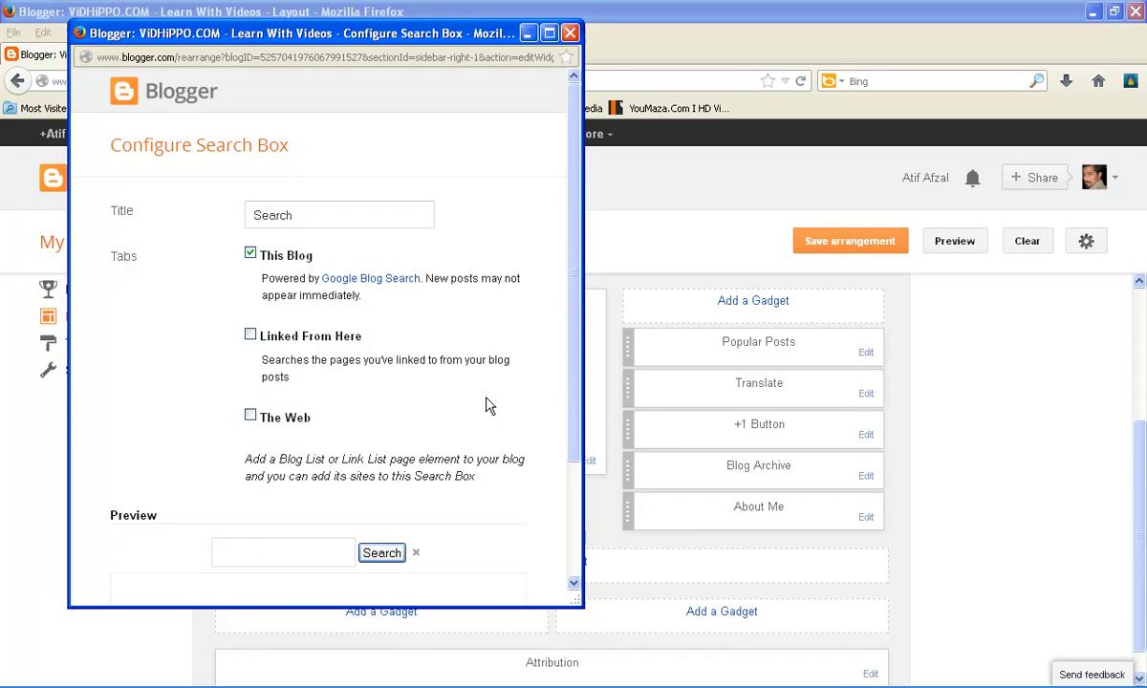
pyautogui.scroll(-3, 507, 390)
pyautogui.click(151, 561)
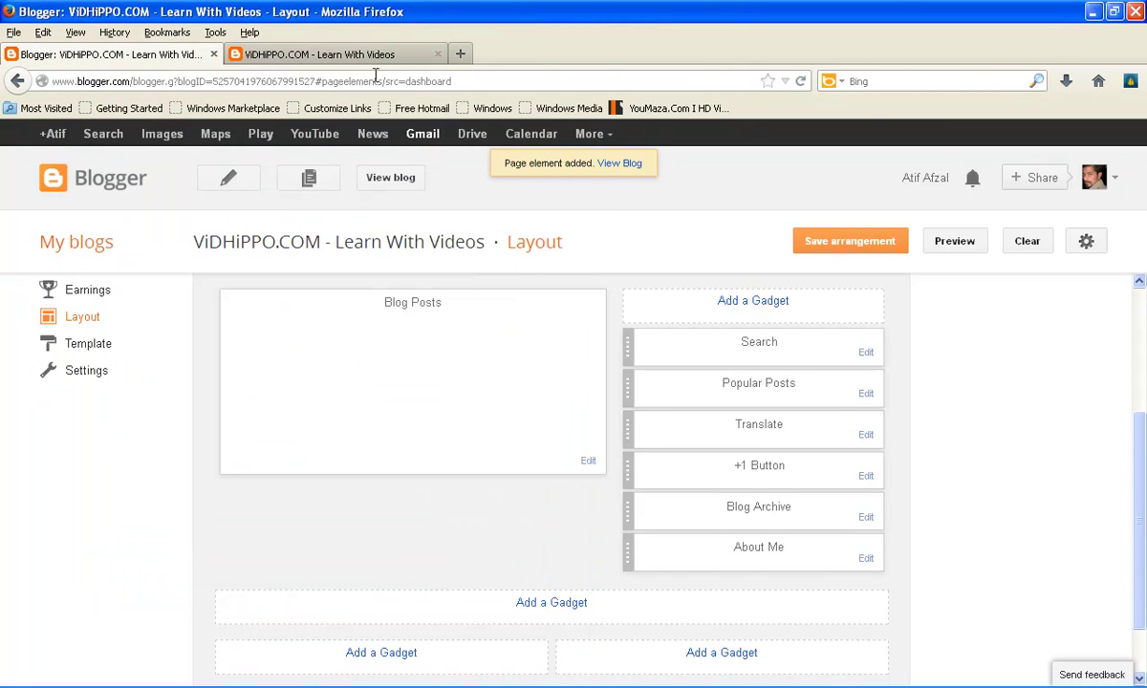
# Step: Reload the live blog and check the new Search gadget above Popular Posts in the sidebar
pyautogui.click(373, 58)
pyautogui.press('Return')
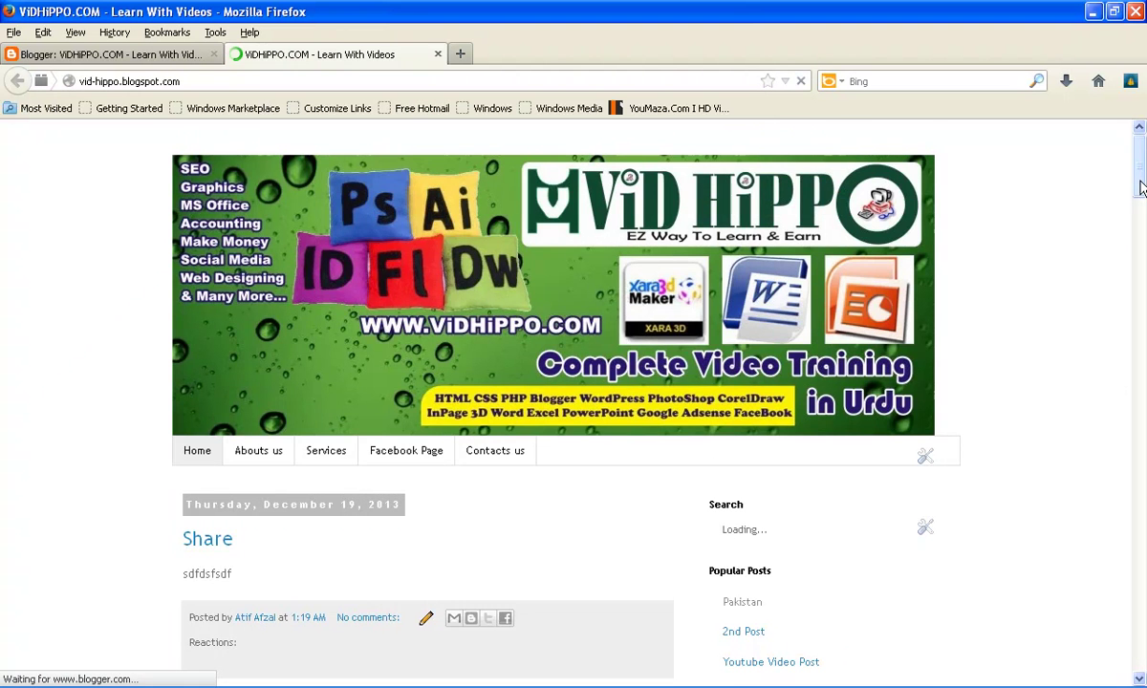
pyautogui.scroll(-2, 827, 419)
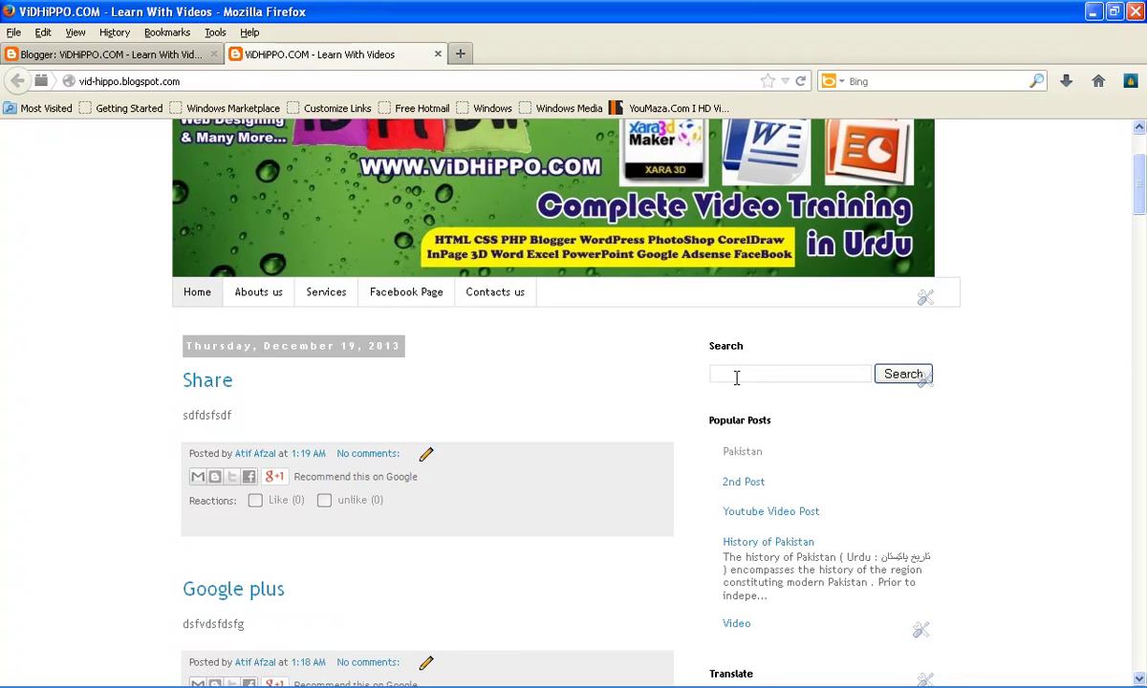
# Step: Copy the post title "Google plus", search the blog for it with the sidebar's Search gadget, and check the page for results
pyautogui.scroll(-2, 315, 478)
pyautogui.moveTo(302, 492); pyautogui.dragTo(180, 489)
pyautogui.hotkey('ctrl', 'c')
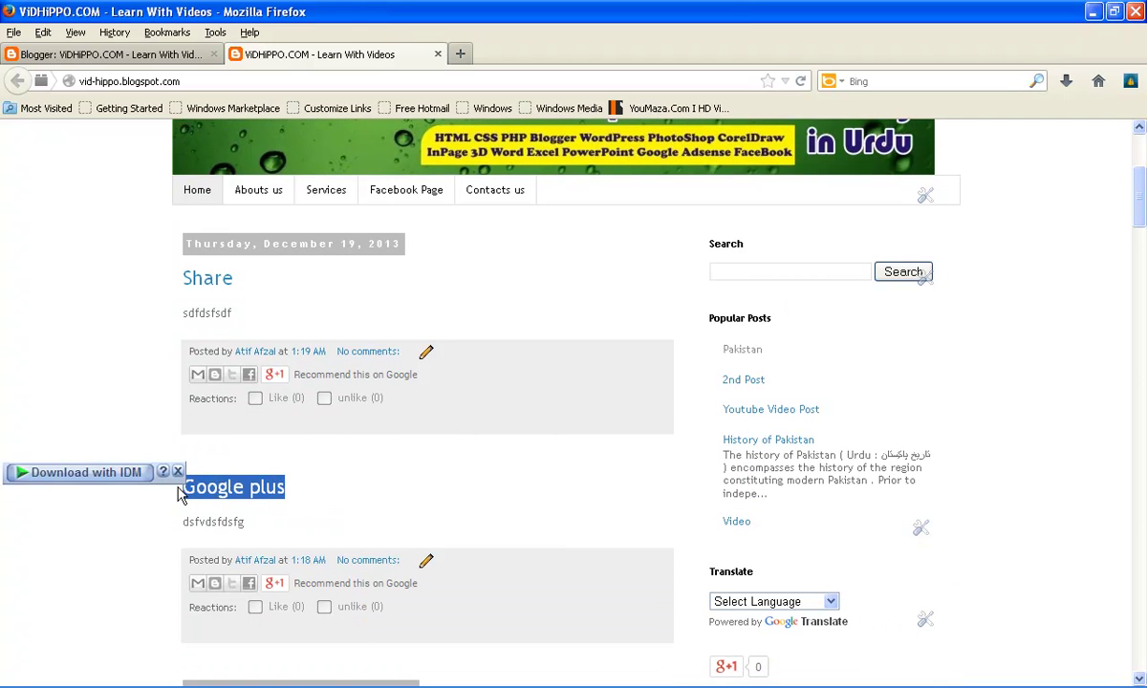
pyautogui.click(746, 271)
pyautogui.hotkey('ctrl', 'v')
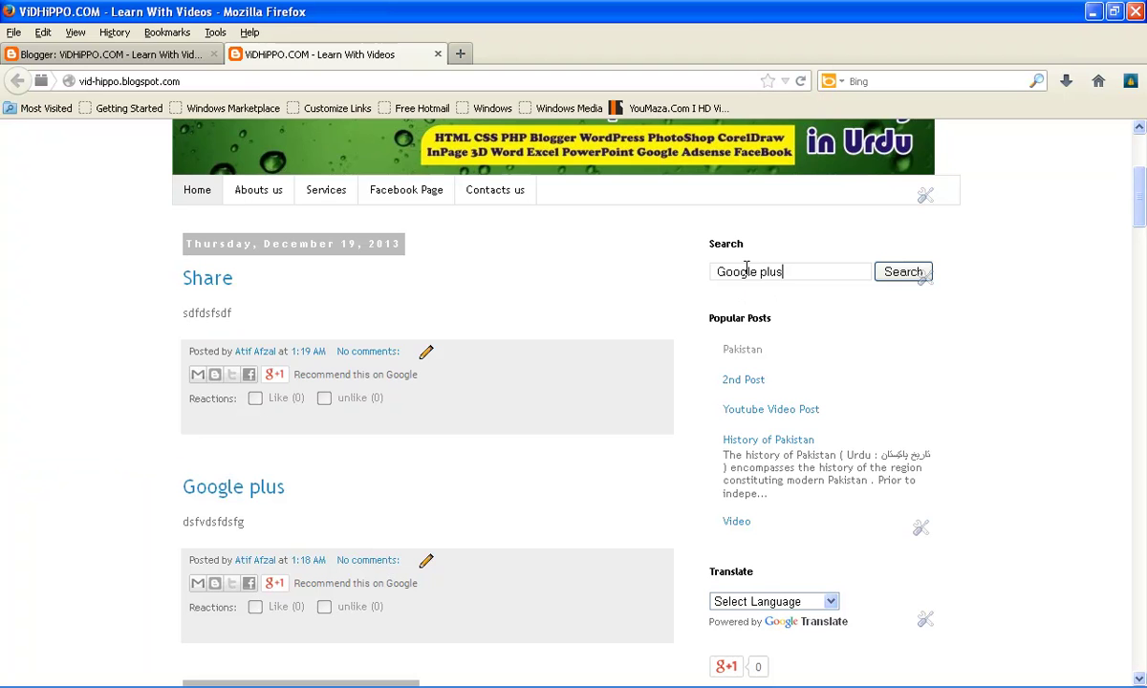
pyautogui.click(884, 274)
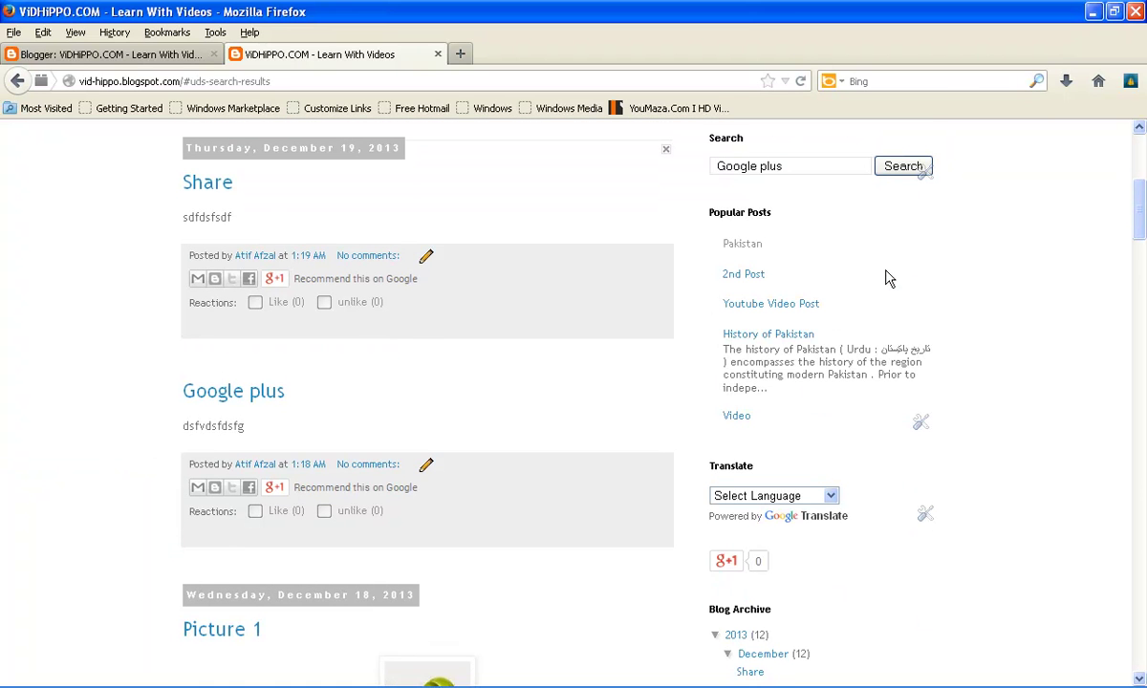
pyautogui.moveTo(1144, 239); pyautogui.dragTo(1140, 208)
pyautogui.click(881, 340)
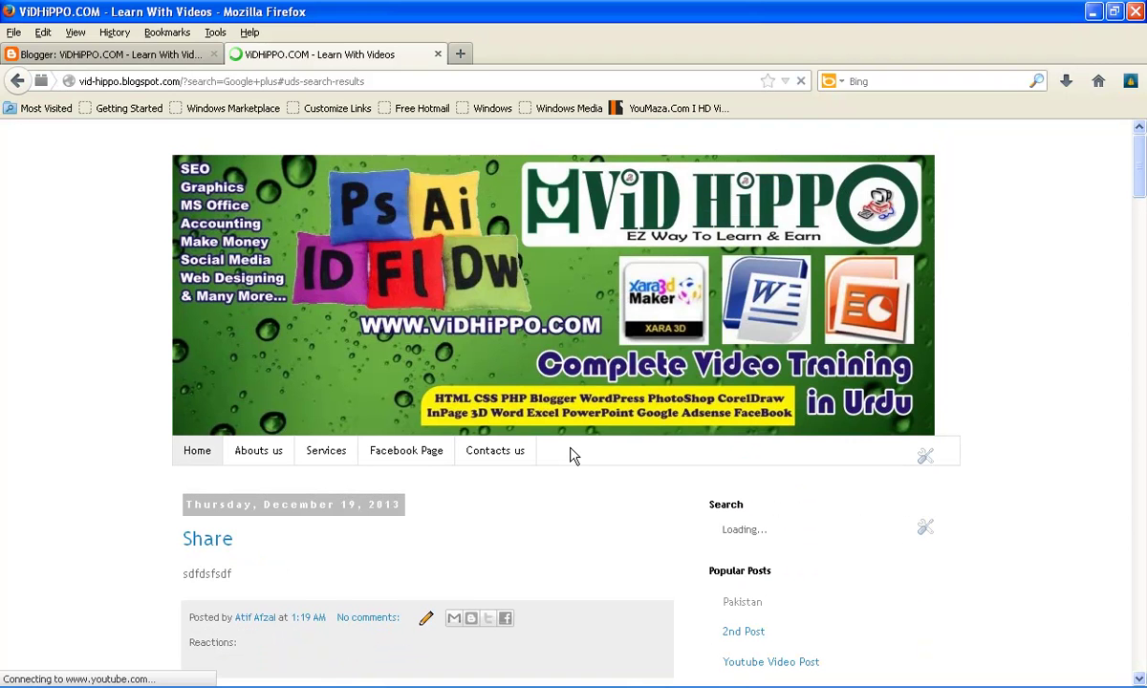
pyautogui.moveTo(1140, 172); pyautogui.dragTo(1140, 216)
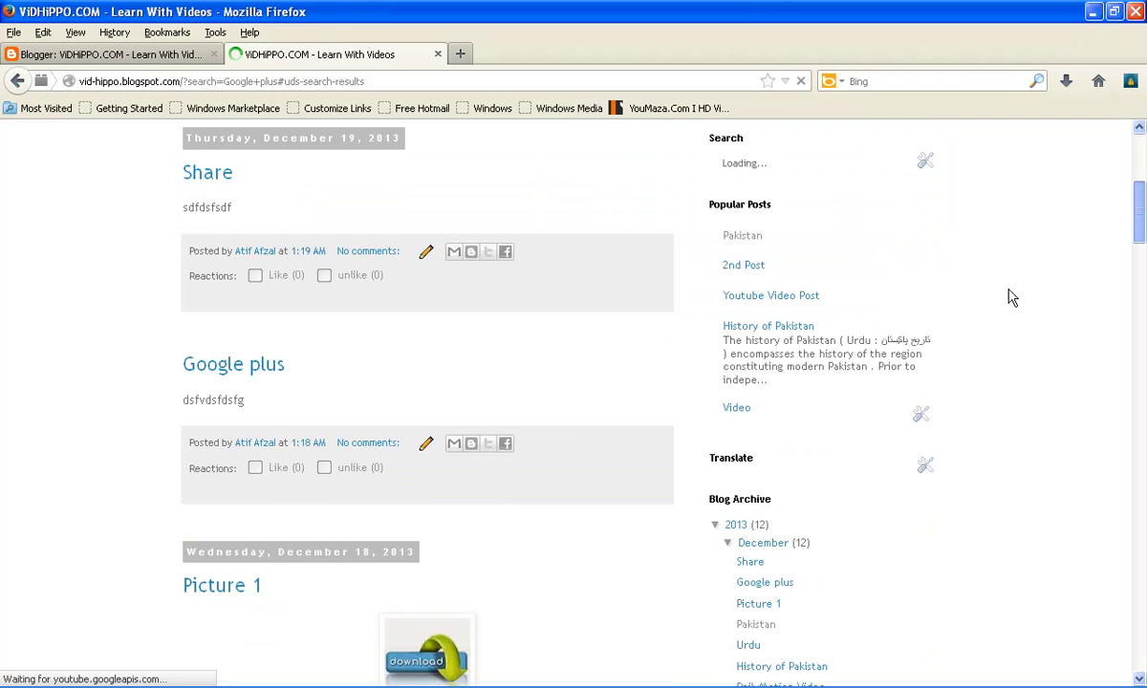
# Step: Return to the Layout page, open the gadget list for the footer and examine the HTML/JavaScript entry
pyautogui.click(181, 59)
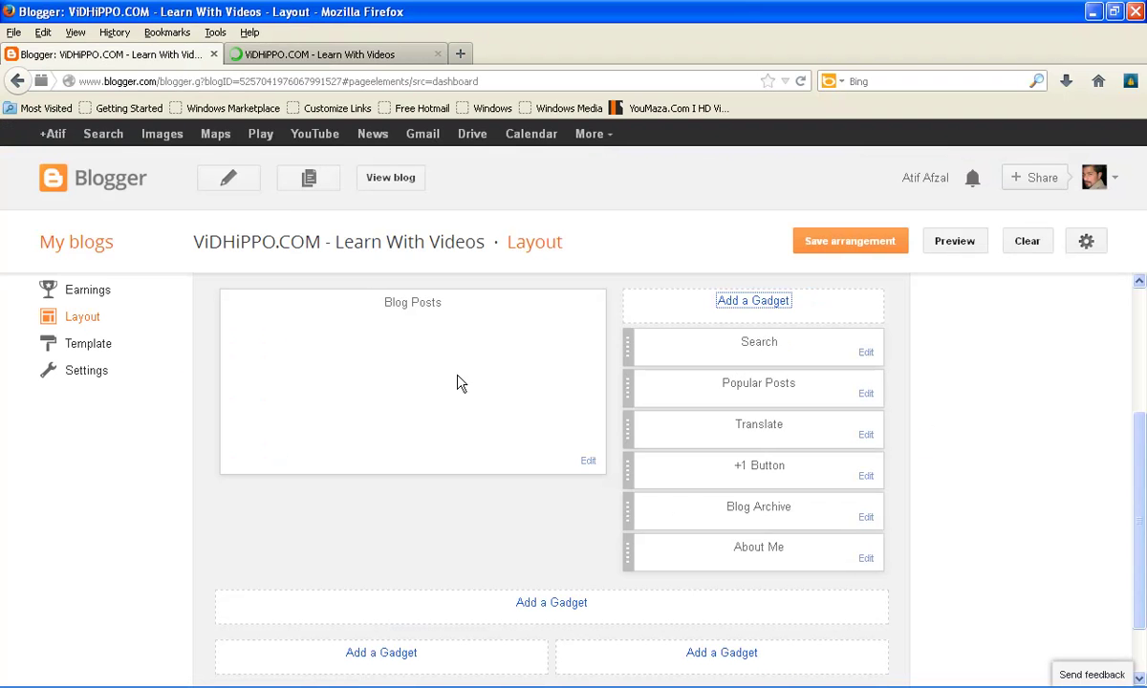
pyautogui.moveTo(1143, 468); pyautogui.dragTo(1142, 489)
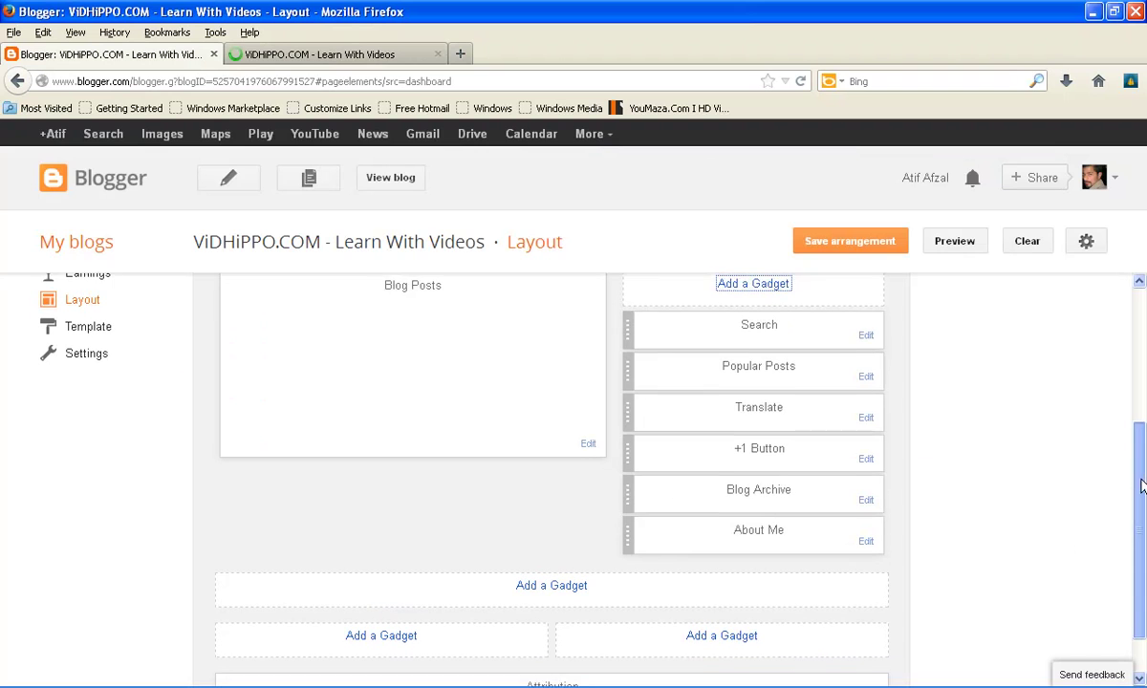
pyautogui.click(568, 579)
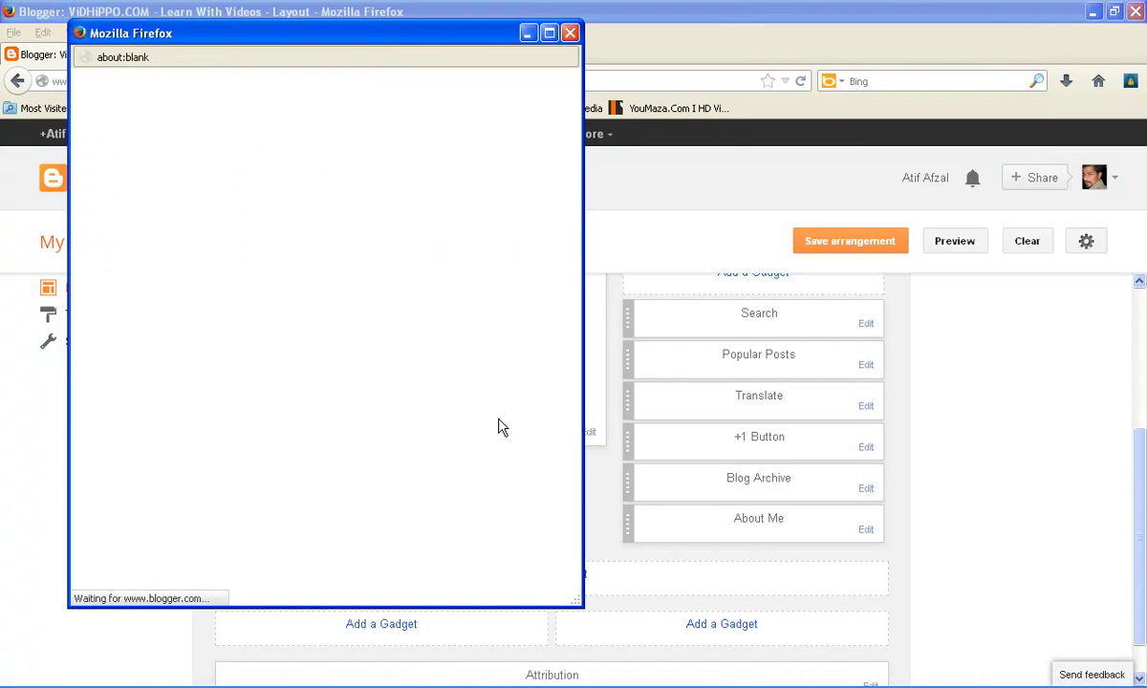
pyautogui.moveTo(575, 164); pyautogui.dragTo(576, 339)
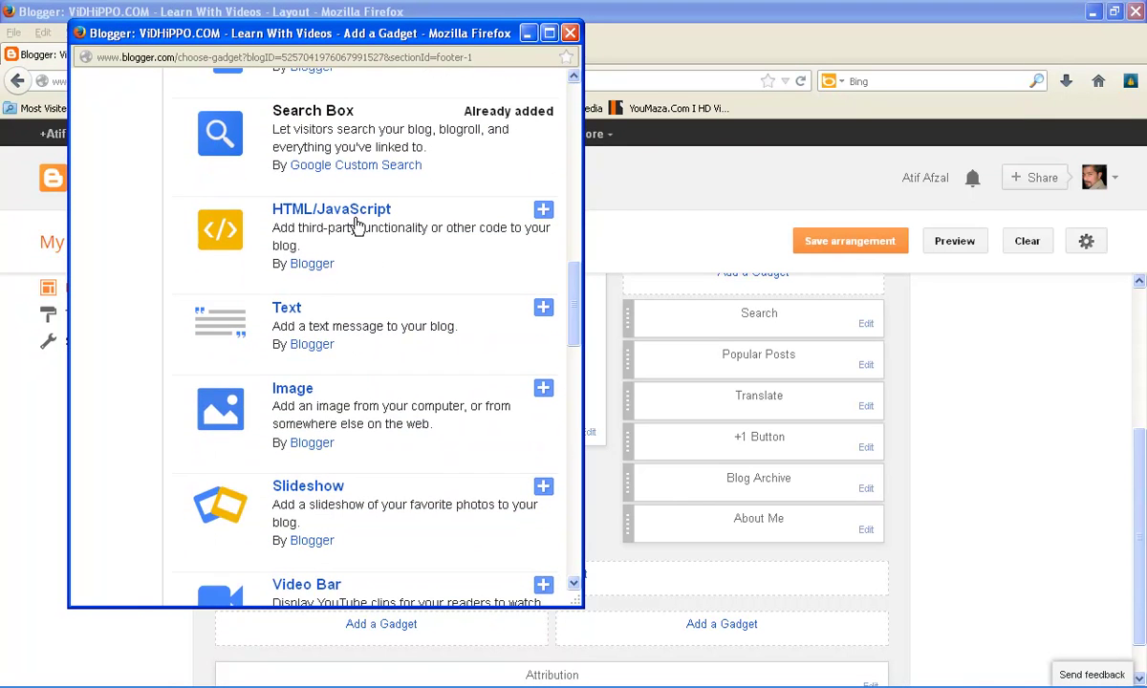
pyautogui.moveTo(404, 212); pyautogui.dragTo(277, 210)
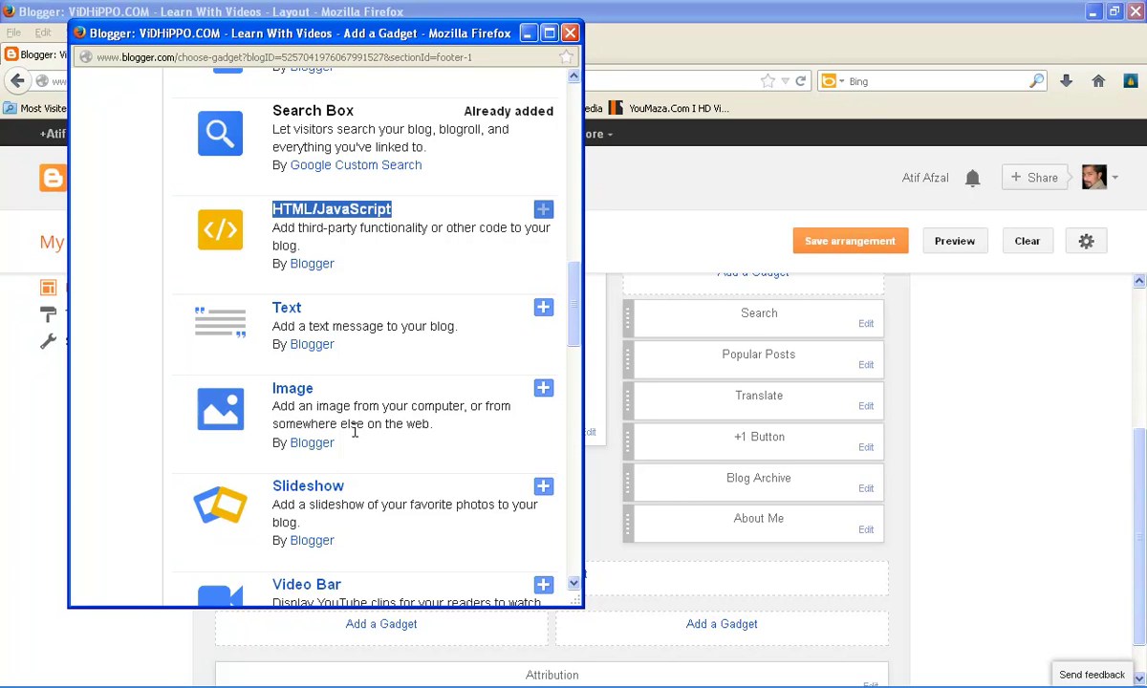
pyautogui.moveTo(421, 215); pyautogui.dragTo(276, 216)
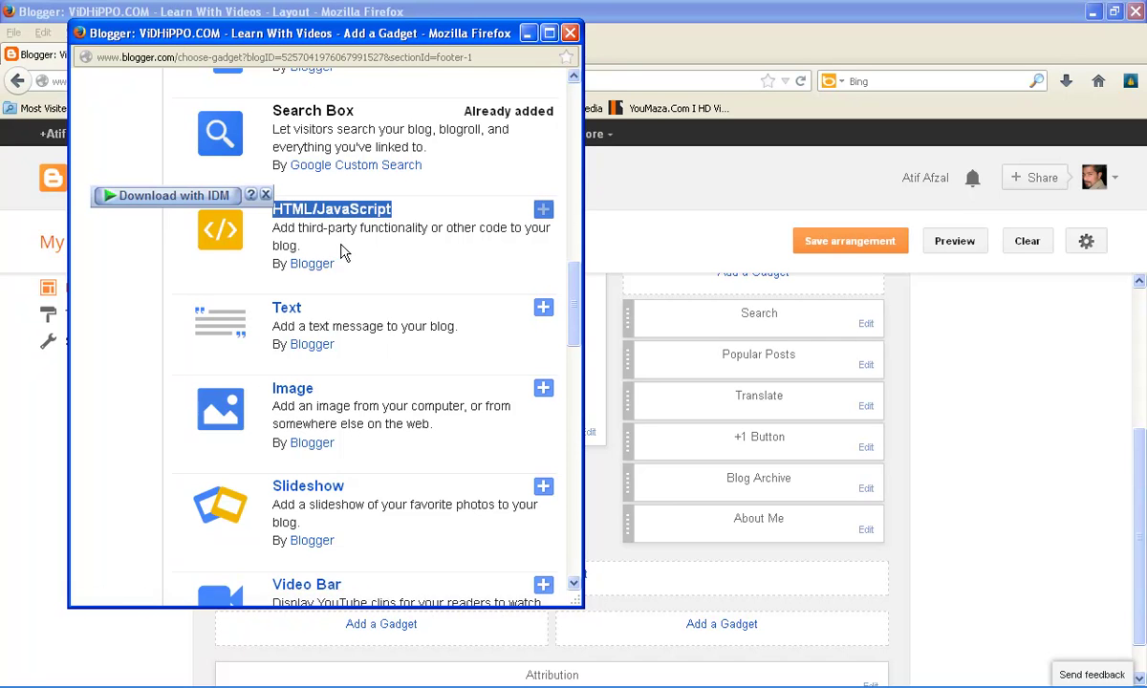
pyautogui.click(266, 195)
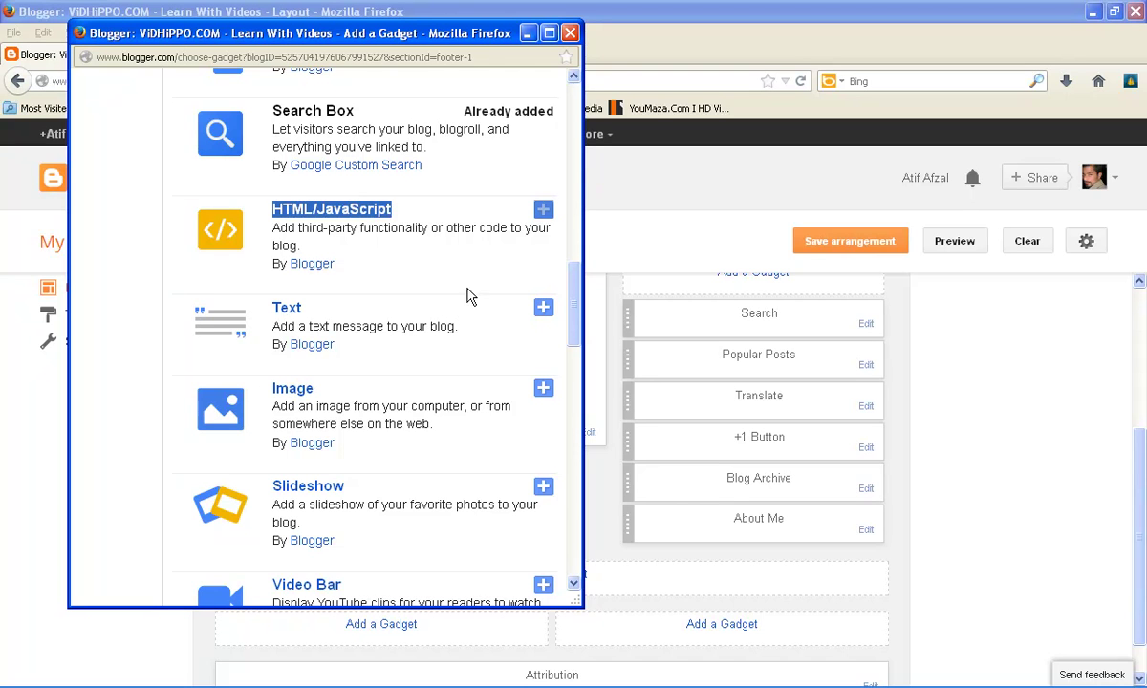
# Step: Review the gadget entries from Text, Image and Slideshow through Poll, Link List and Feed
pyautogui.moveTo(568, 294); pyautogui.dragTo(569, 300)
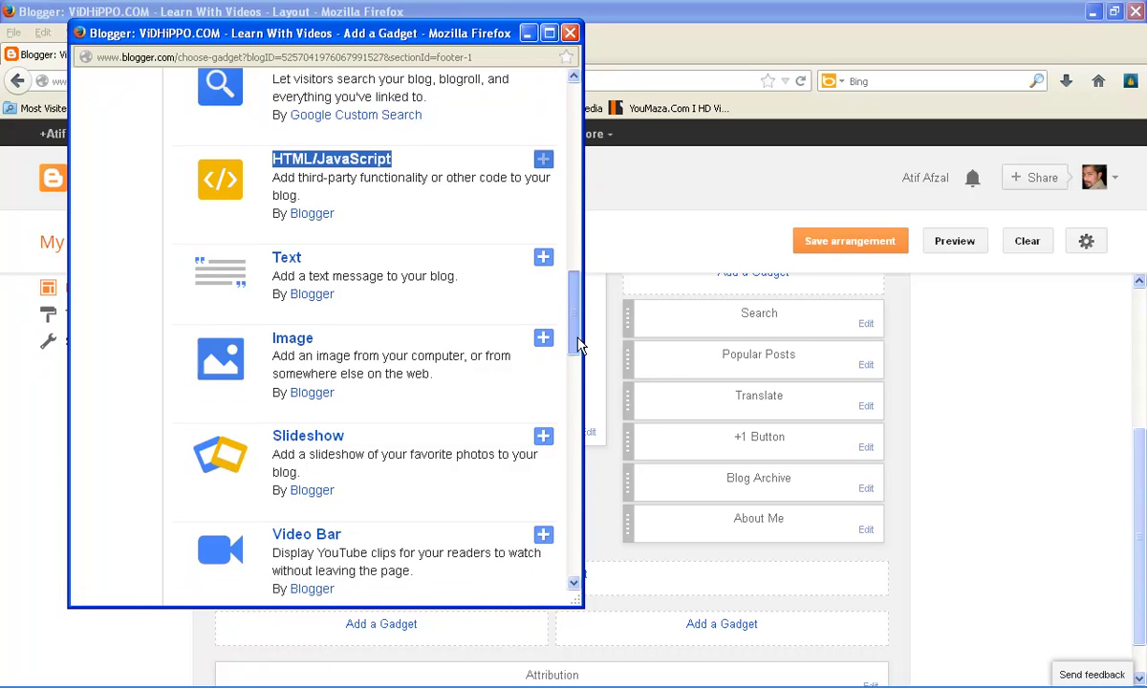
pyautogui.scroll(-3, 545, 344)
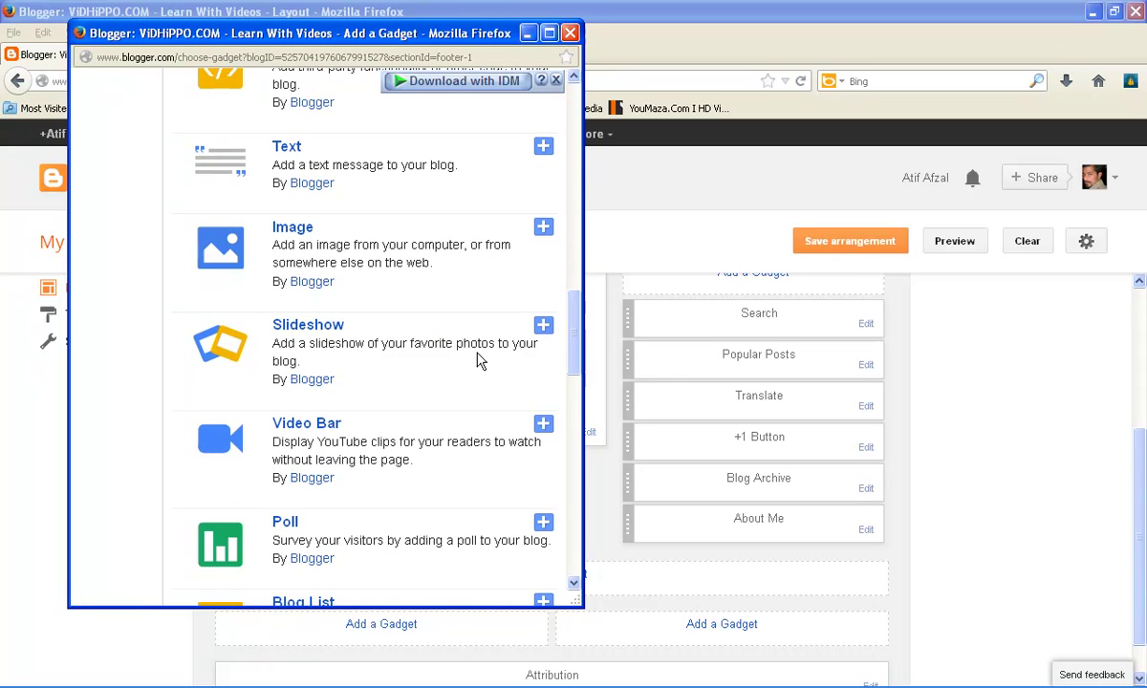
pyautogui.scroll(-2, 481, 361)
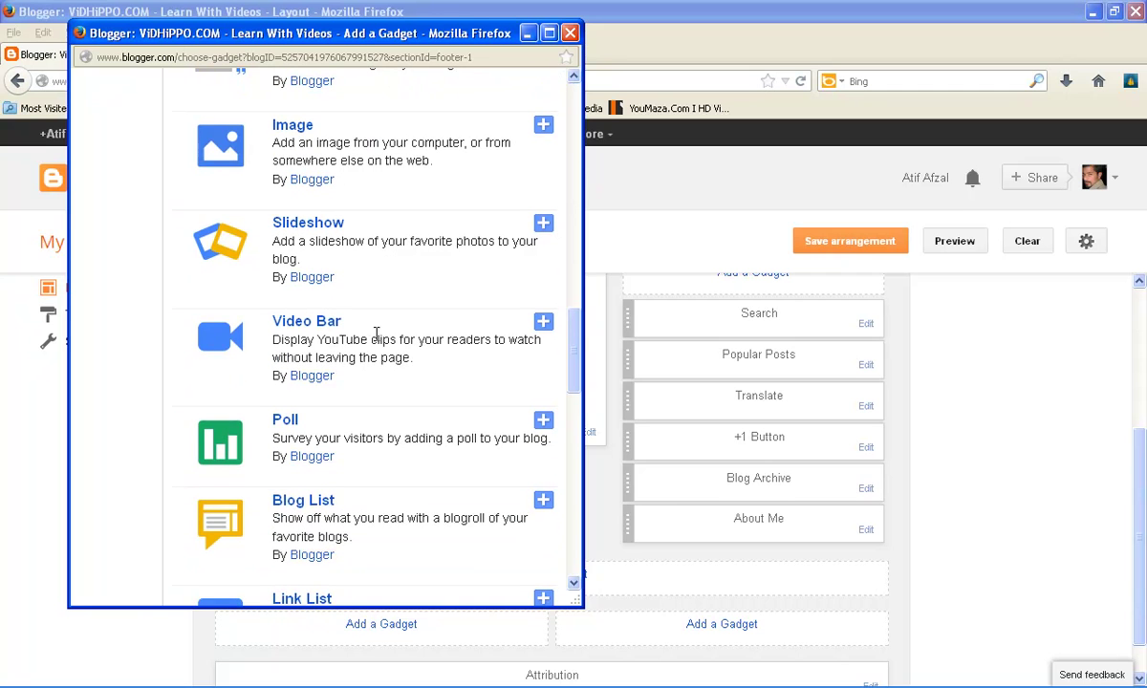
pyautogui.scroll(-2, 416, 396)
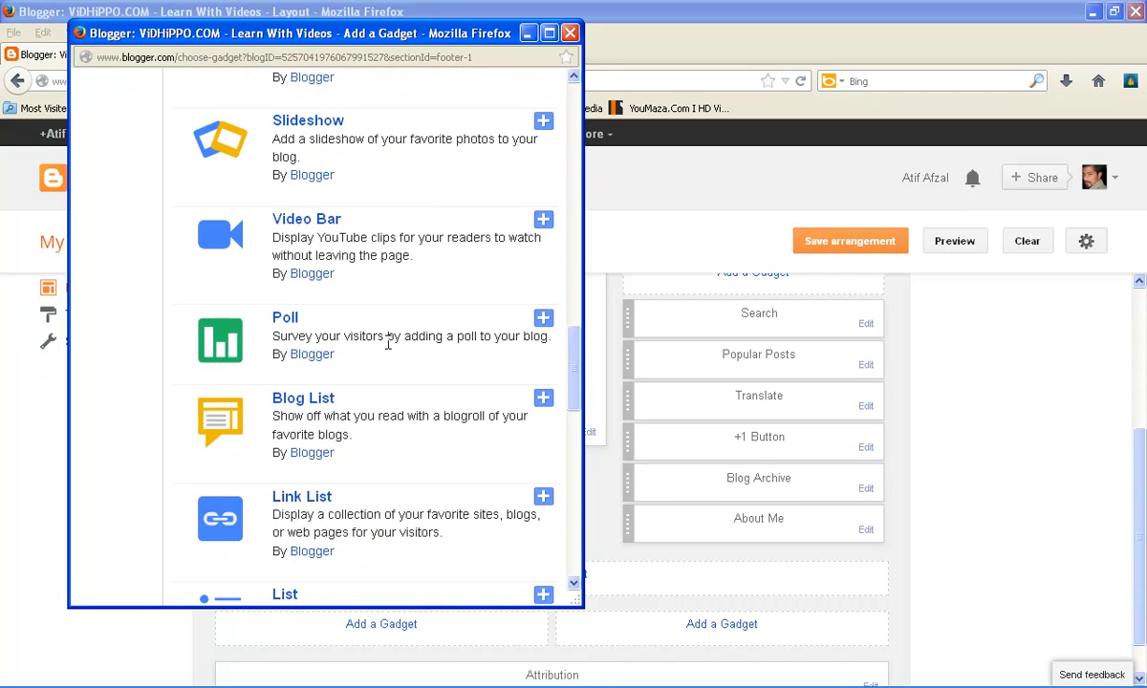
pyautogui.scroll(-2, 382, 342)
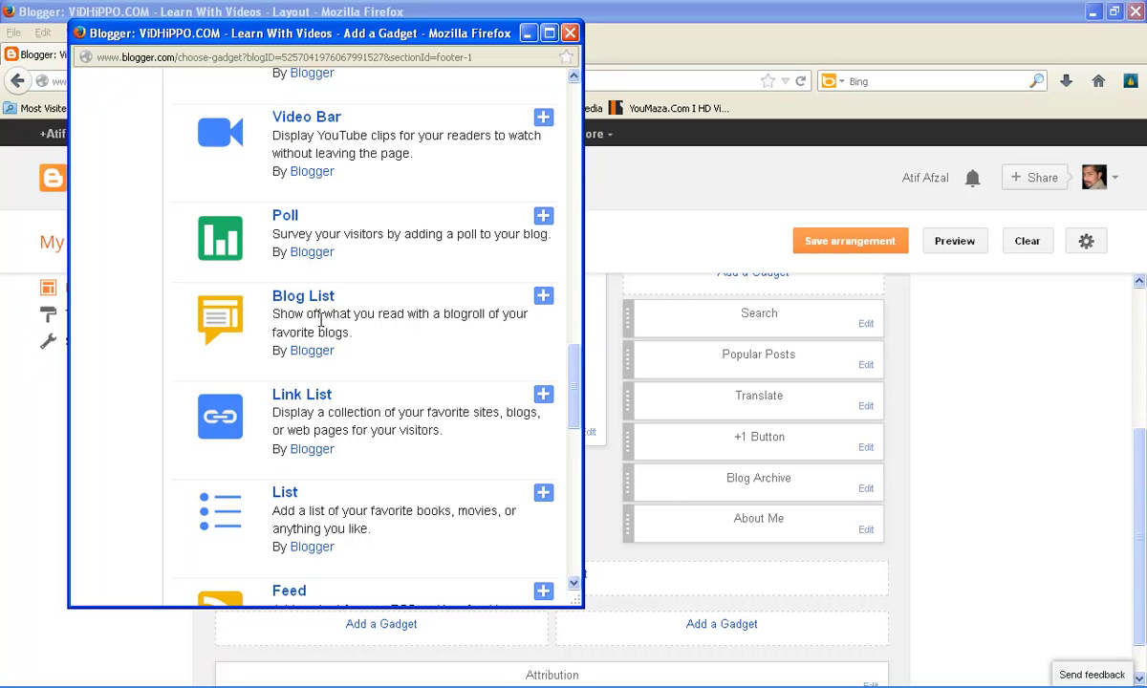
pyautogui.scroll(-2, 354, 334)
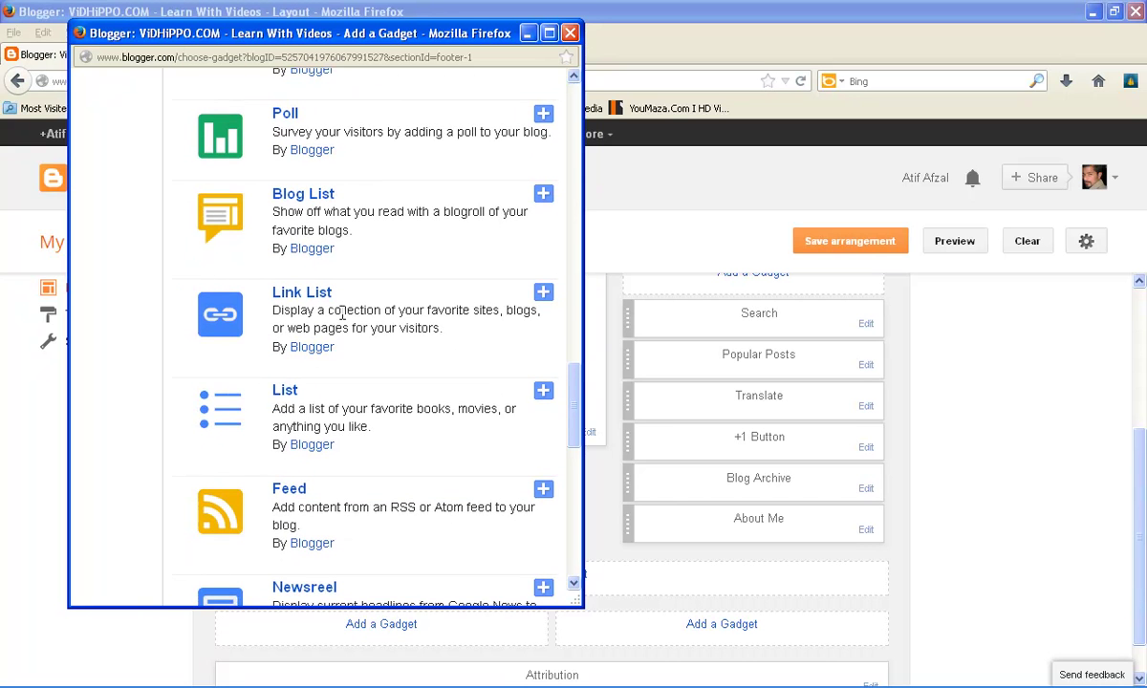
pyautogui.scroll(-2, 352, 313)
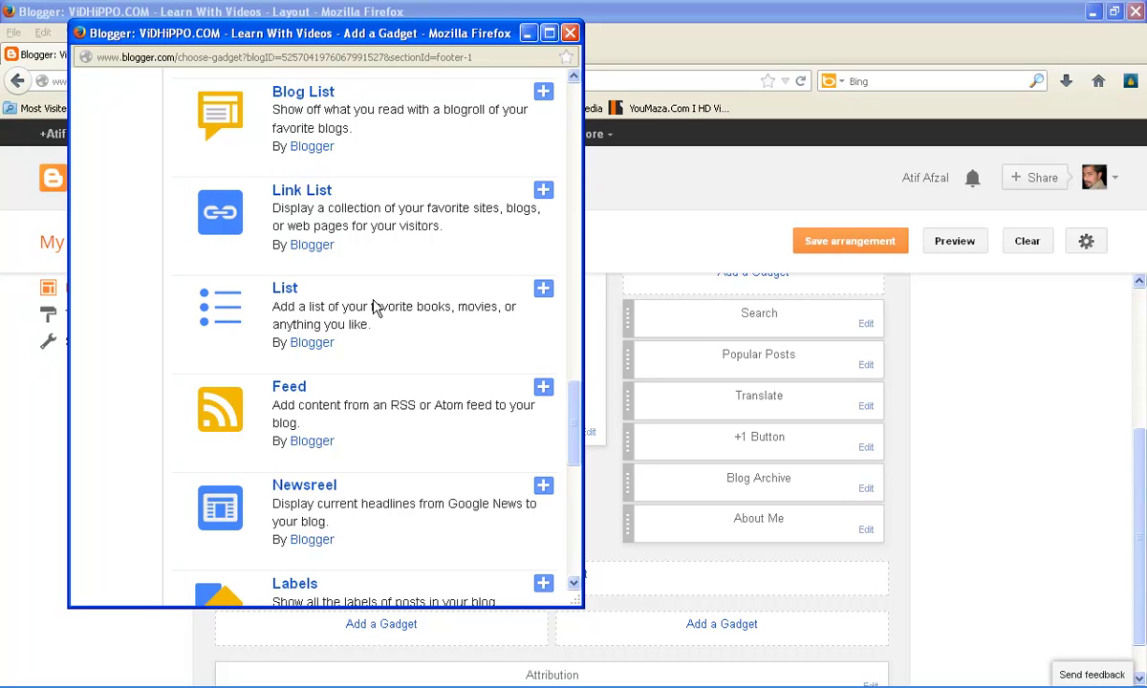
pyautogui.scroll(-2, 373, 302)
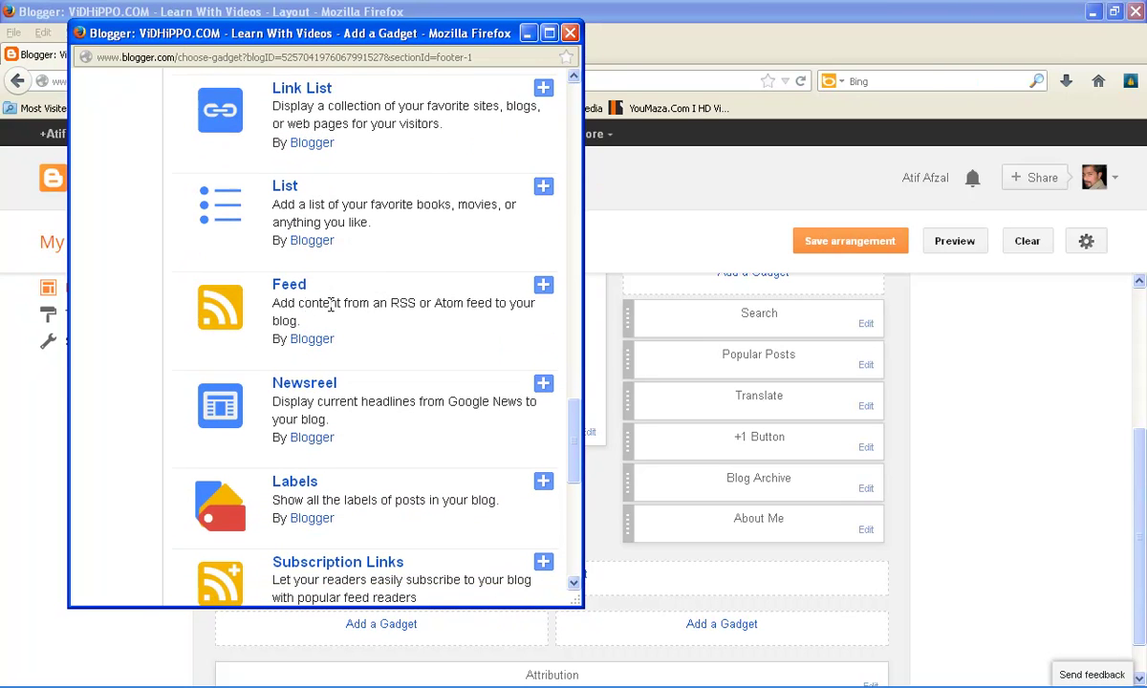
# Step: Open the Feed gadget's configuration to view its Feed URL field, and close it without adding the gadget
pyautogui.click(543, 285)
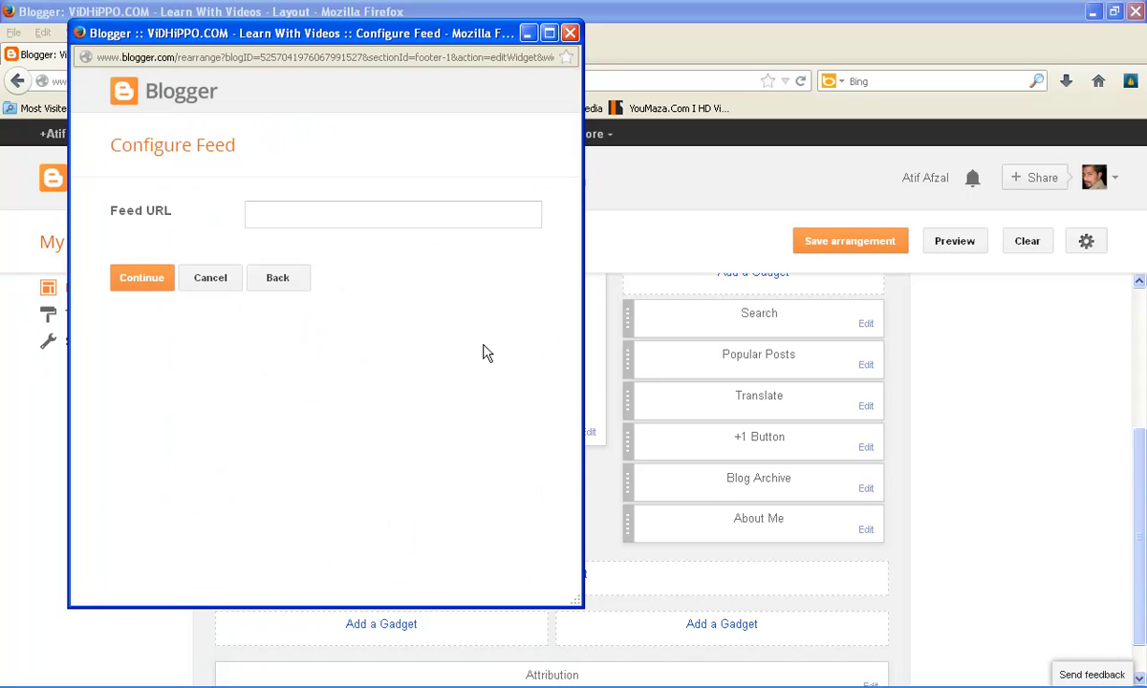
pyautogui.click(291, 213)
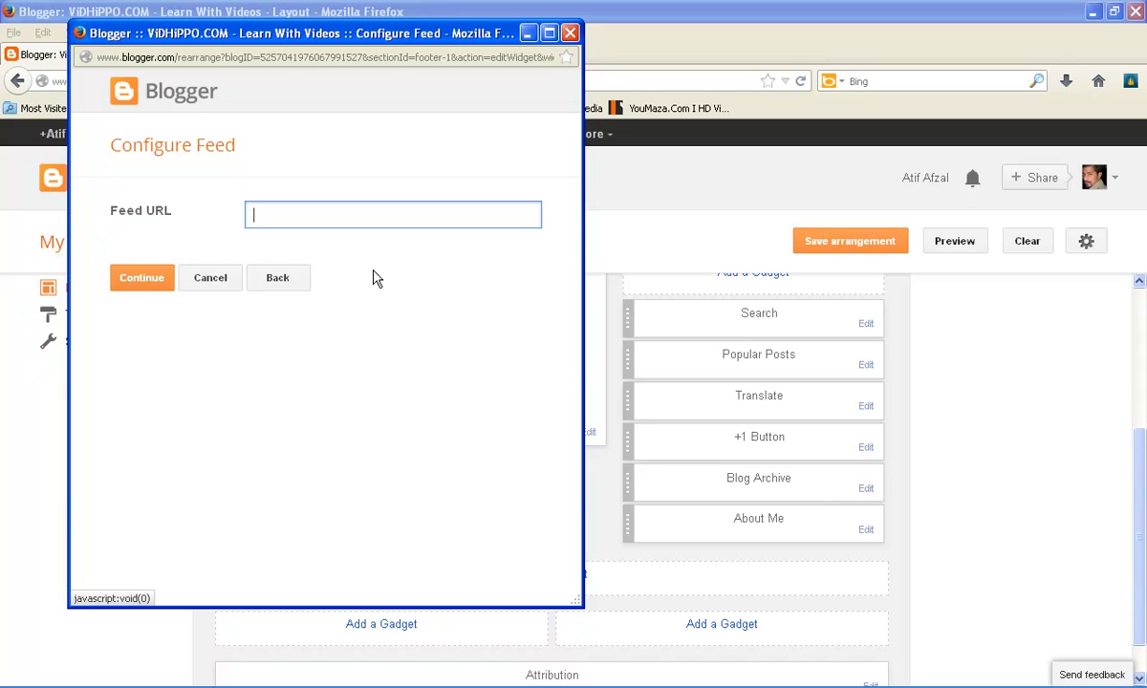
pyautogui.click(571, 35)
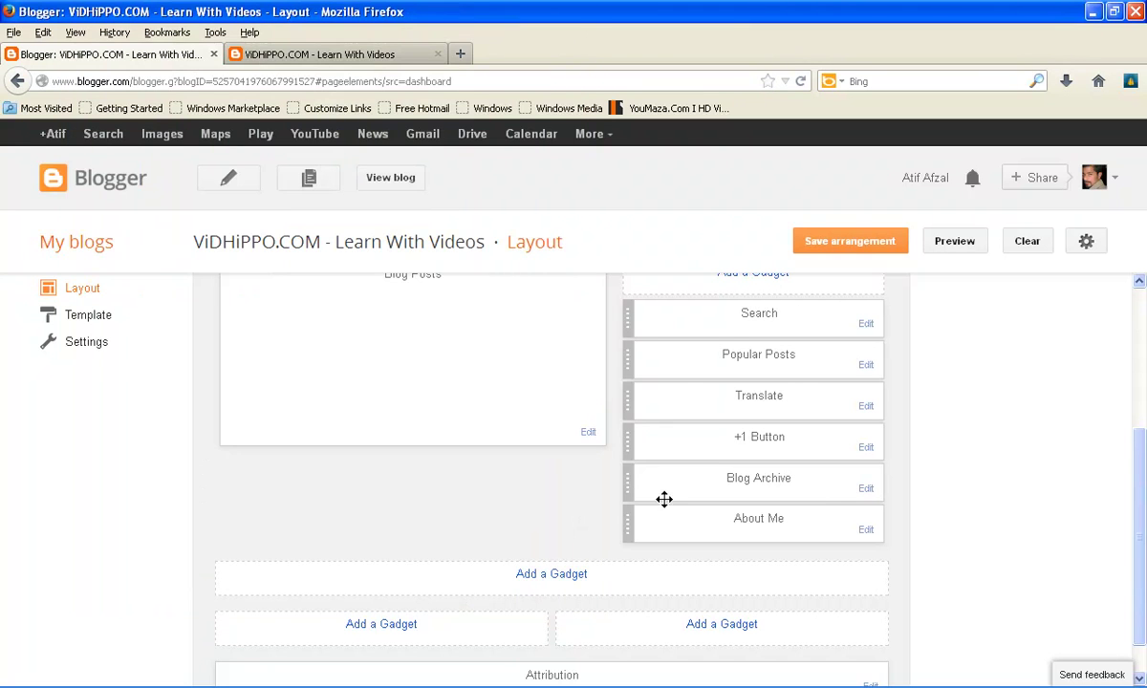
# Step: Add a Labels gadget to the footer section with its default title, All Labels, Alphabetically and List options, and save it
pyautogui.click(566, 577)
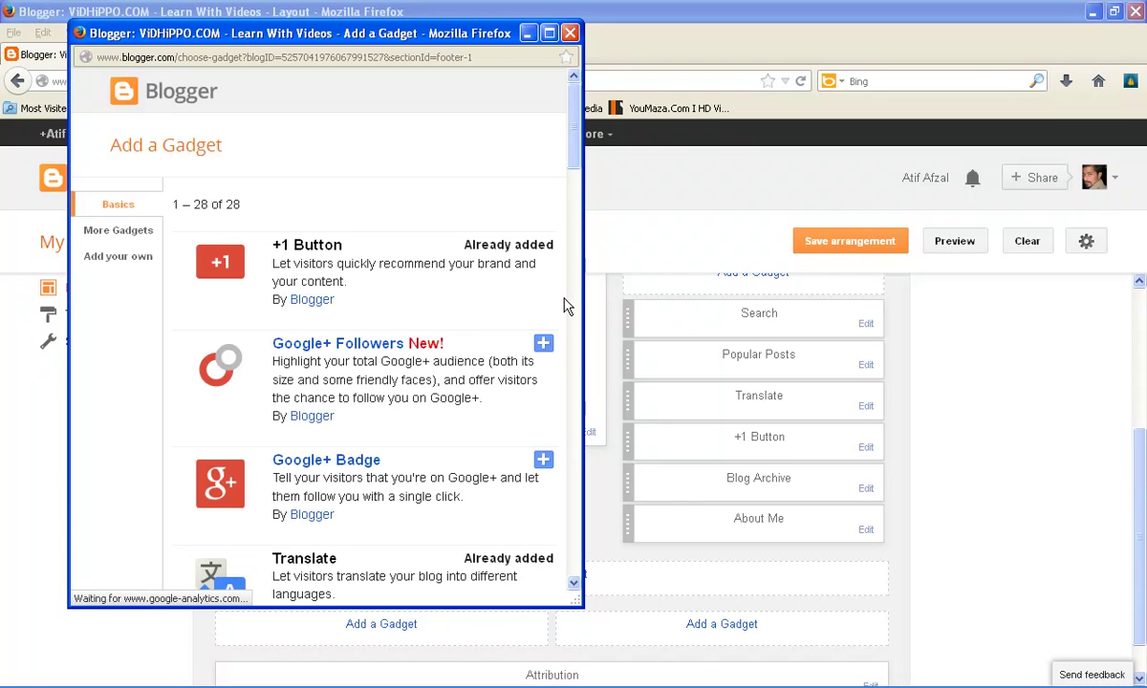
pyautogui.moveTo(576, 164); pyautogui.dragTo(556, 488)
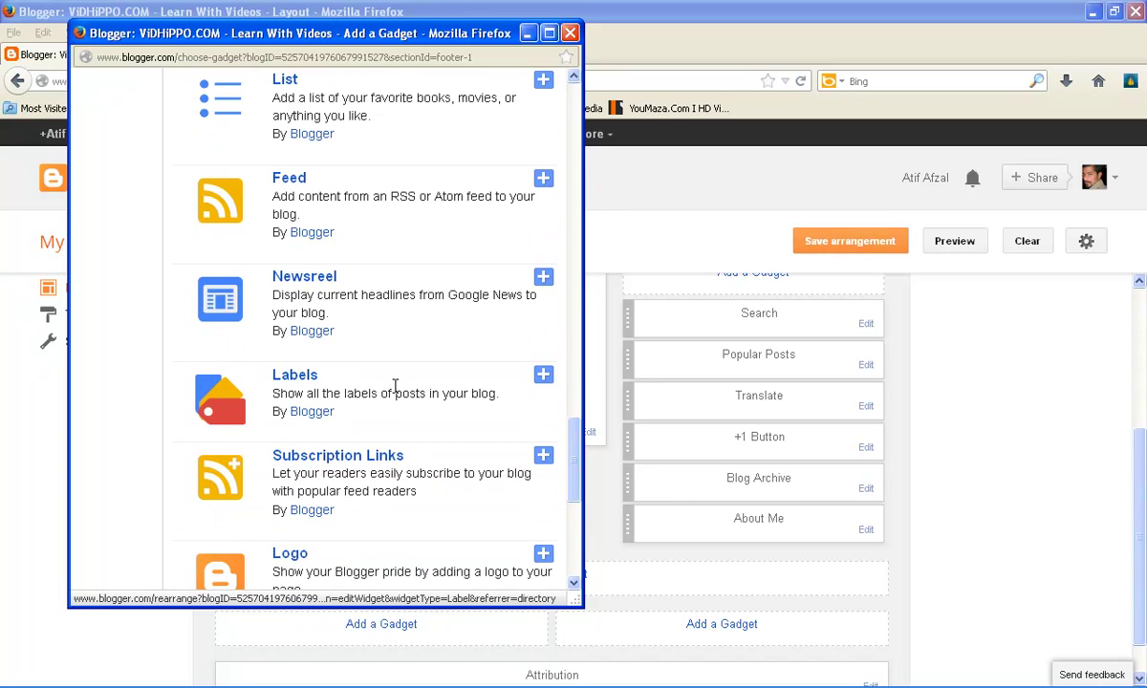
pyautogui.click(545, 381)
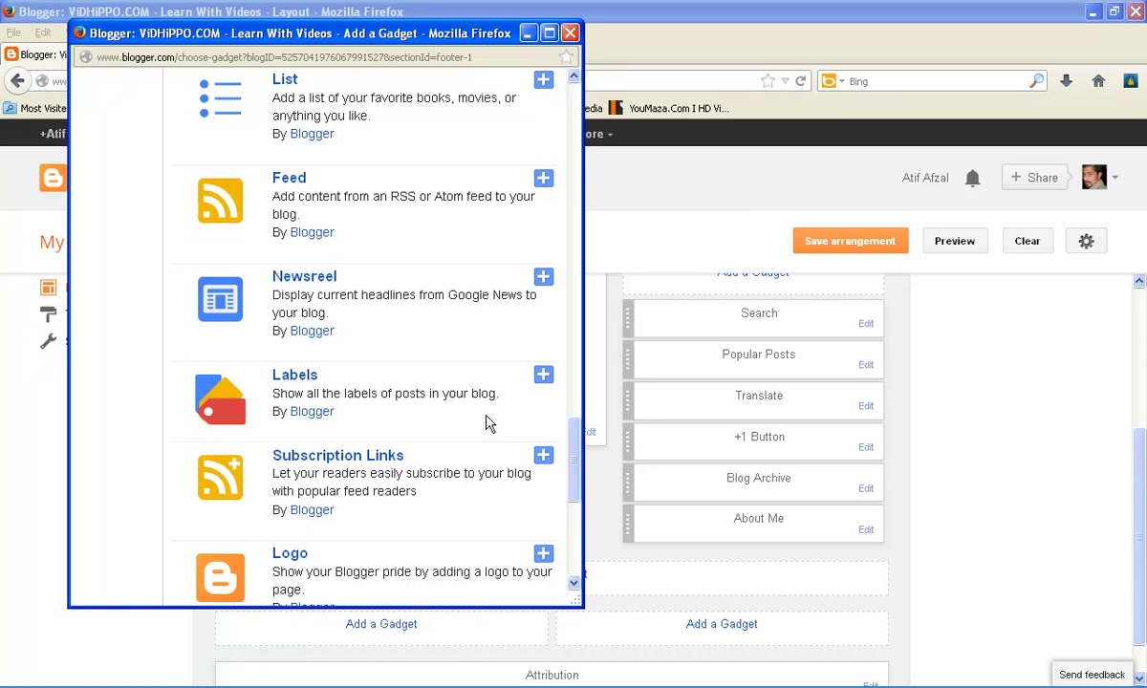
pyautogui.moveTo(266, 379); pyautogui.dragTo(375, 371)
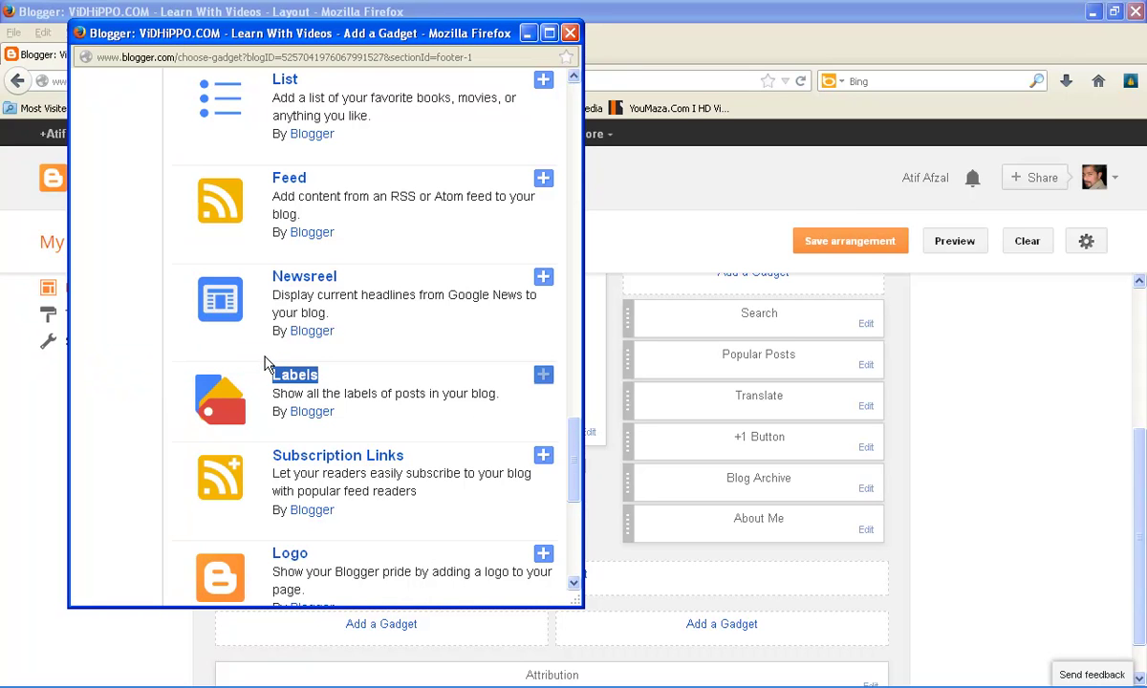
pyautogui.scroll(-3, 574, 476)
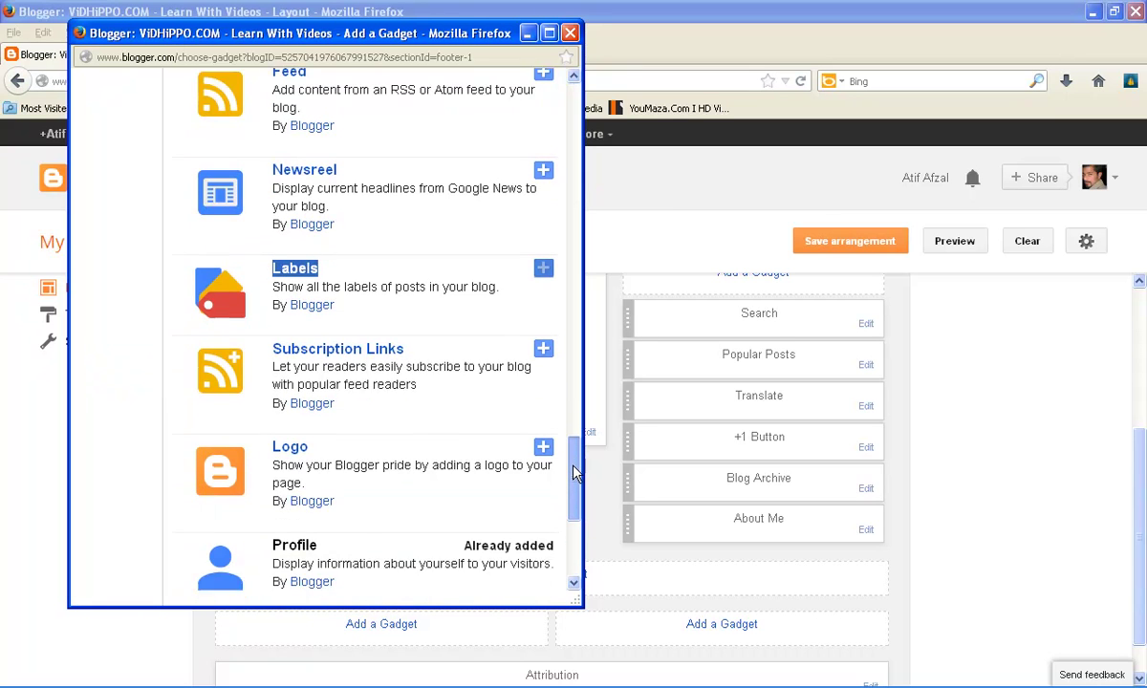
pyautogui.click(544, 250)
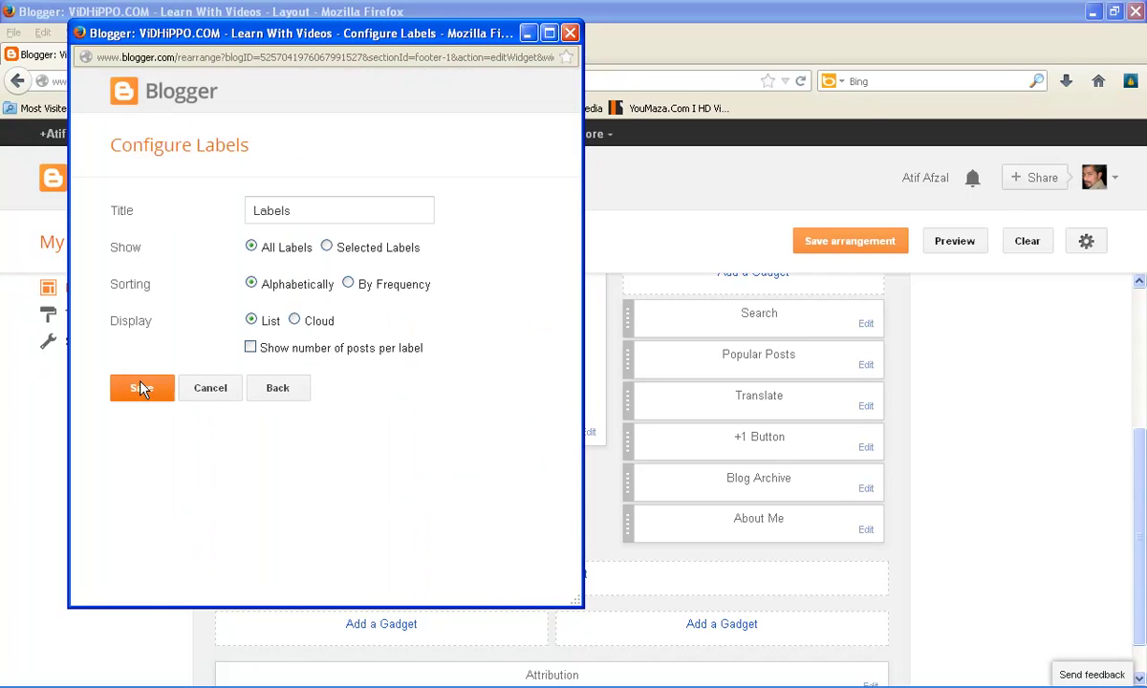
pyautogui.click(142, 389)
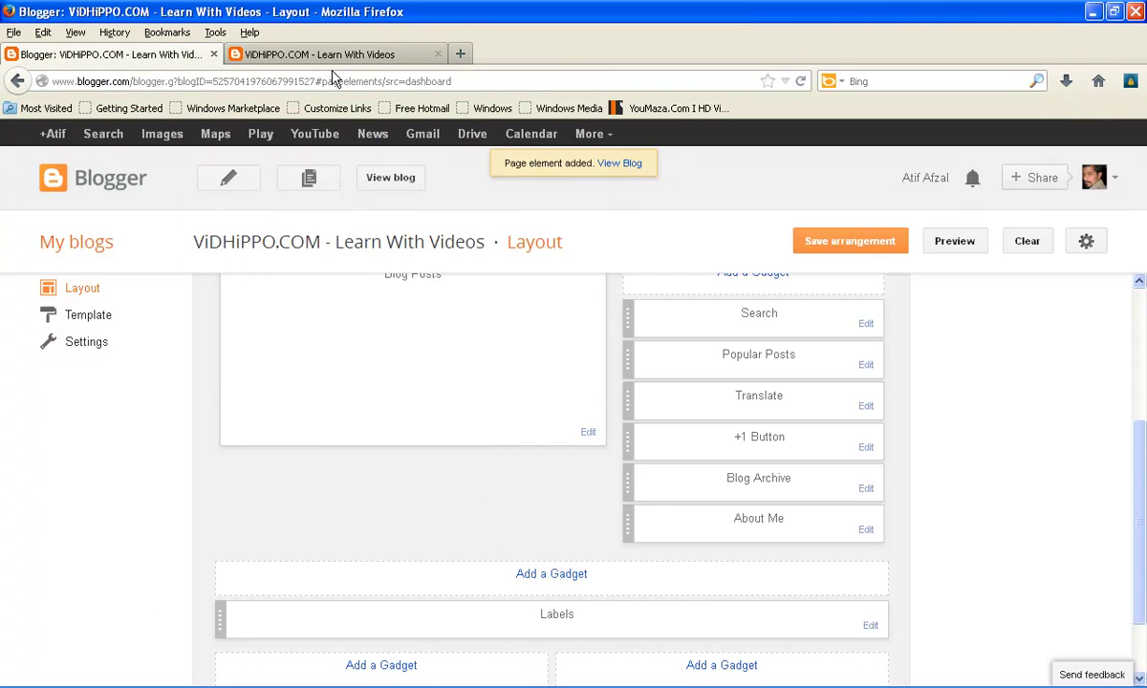
# Step: Switch to the live blog and look through the page down to the footer for the Labels gadget
pyautogui.click(321, 54)
pyautogui.click(336, 81)
pyautogui.click(338, 81)
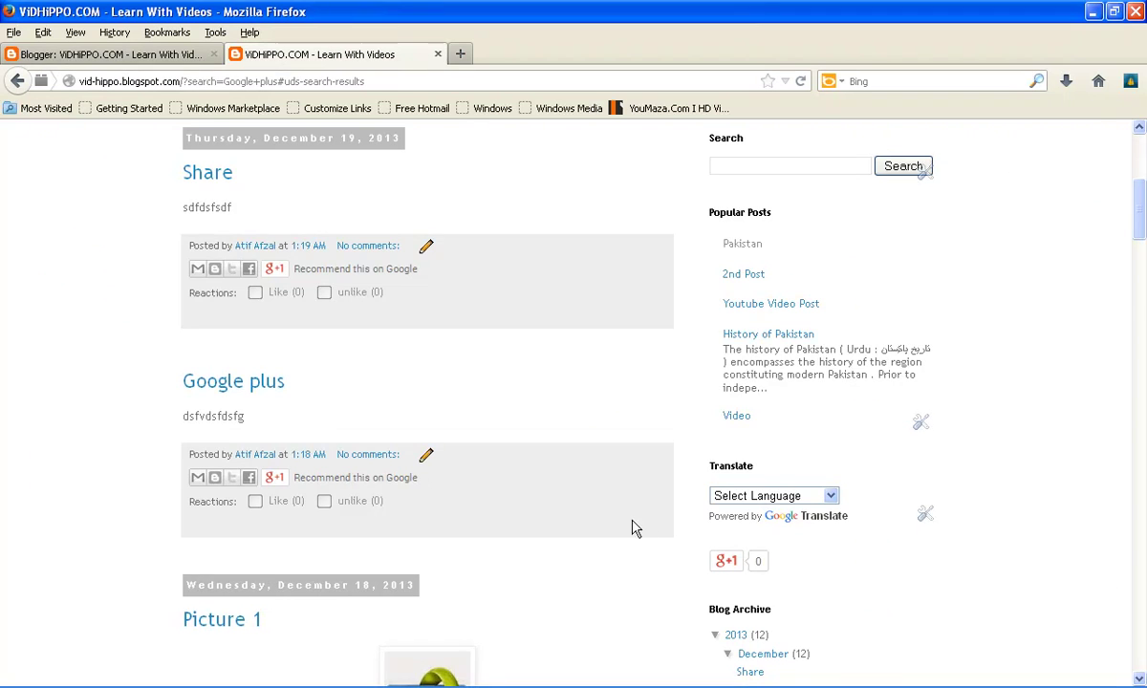
pyautogui.scroll(-8, 702, 505)
pyautogui.scroll(-20, 701, 504)
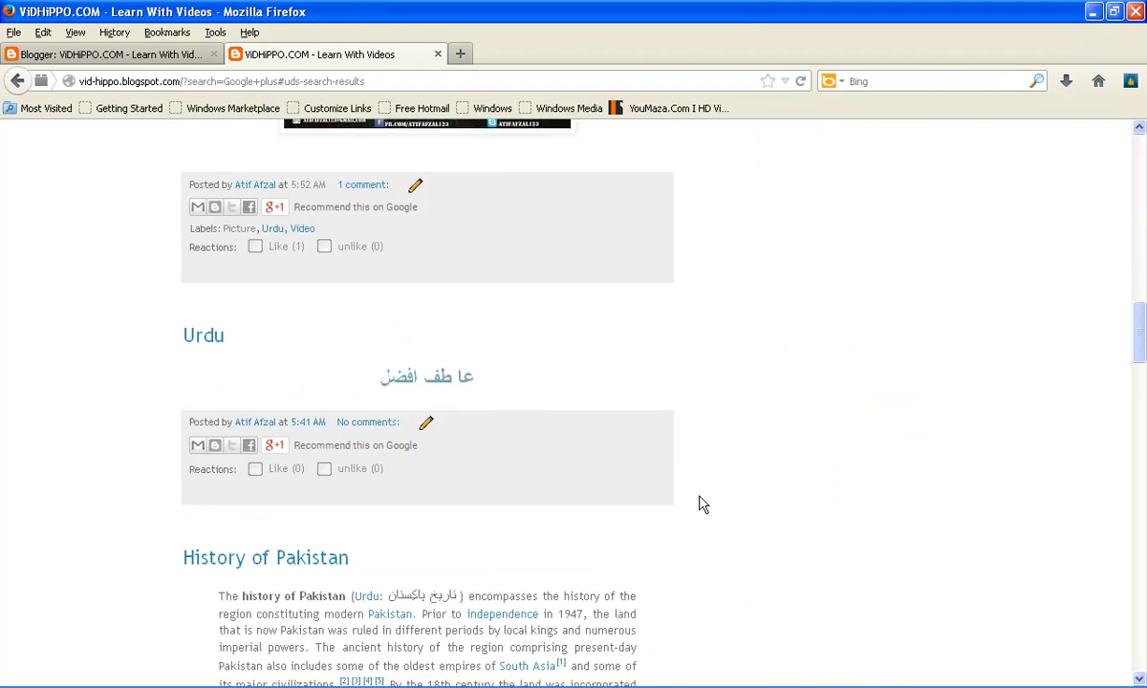
pyautogui.scroll(-6, 702, 505)
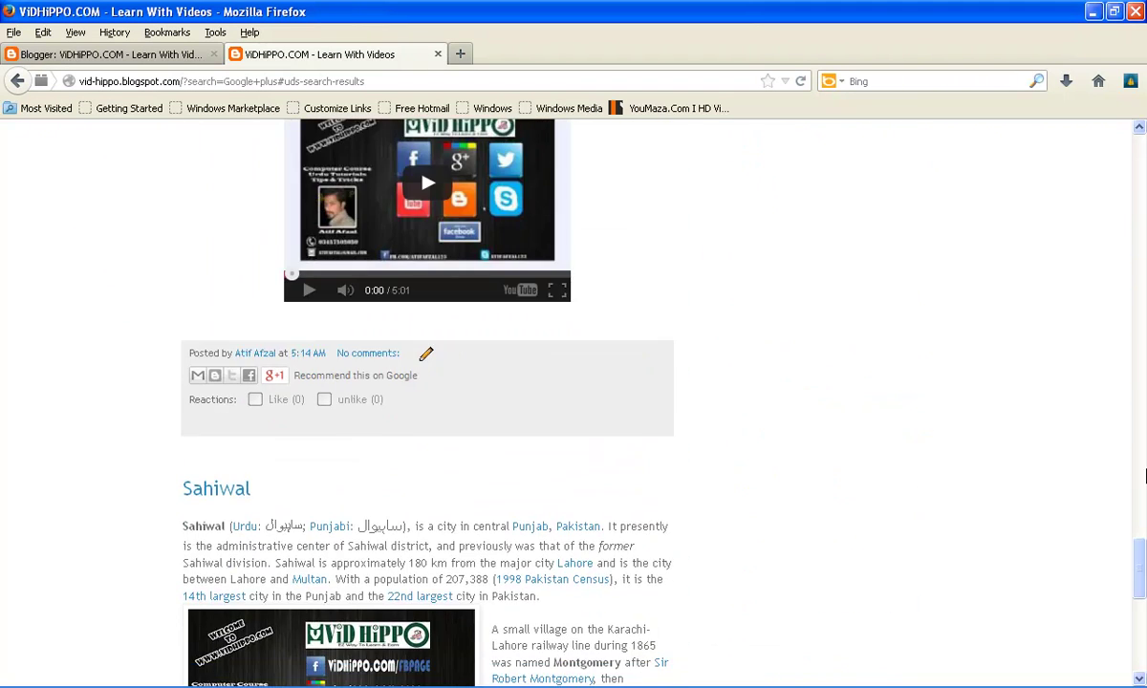
pyautogui.moveTo(1138, 549); pyautogui.dragTo(1137, 682)
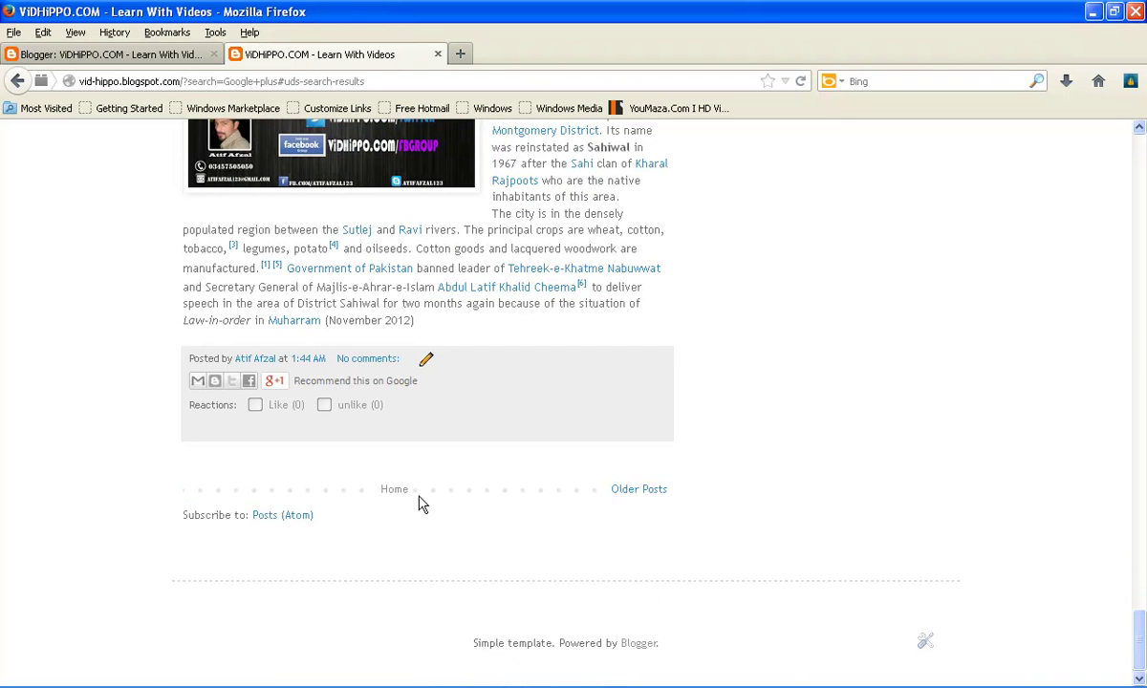
pyautogui.moveTo(1139, 636); pyautogui.dragTo(1140, 237)
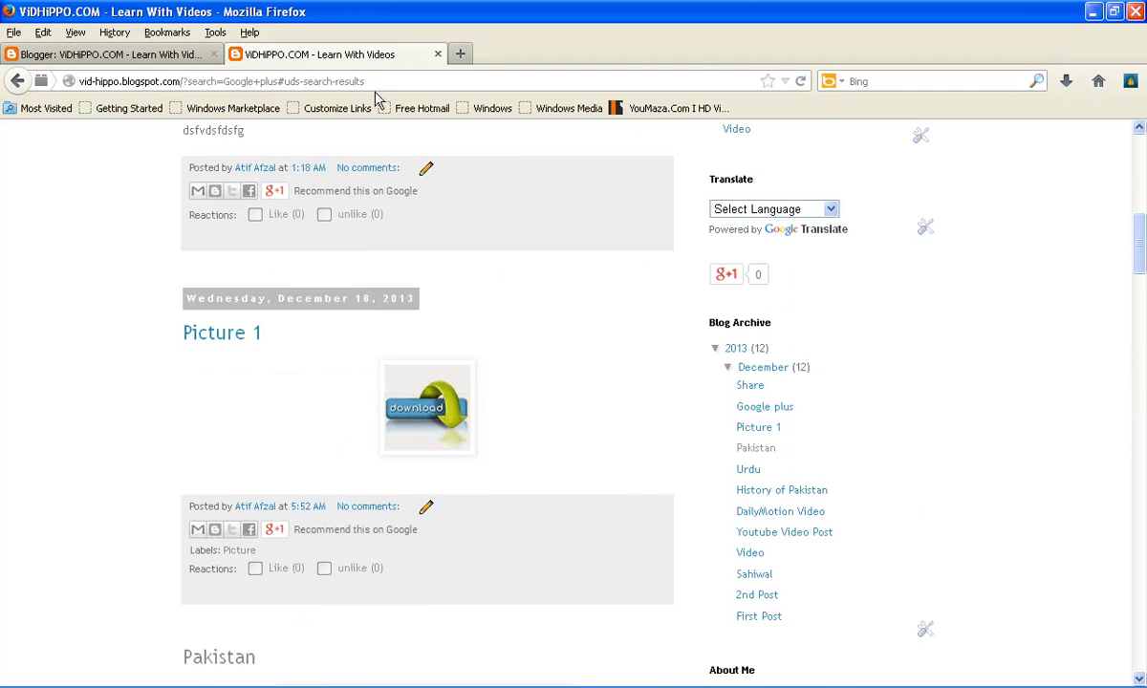
# Step: Return to the Layout page and remove the Labels gadget from the footer section, confirming the deletion
pyautogui.click(143, 54)
pyautogui.scroll(-3, 536, 497)
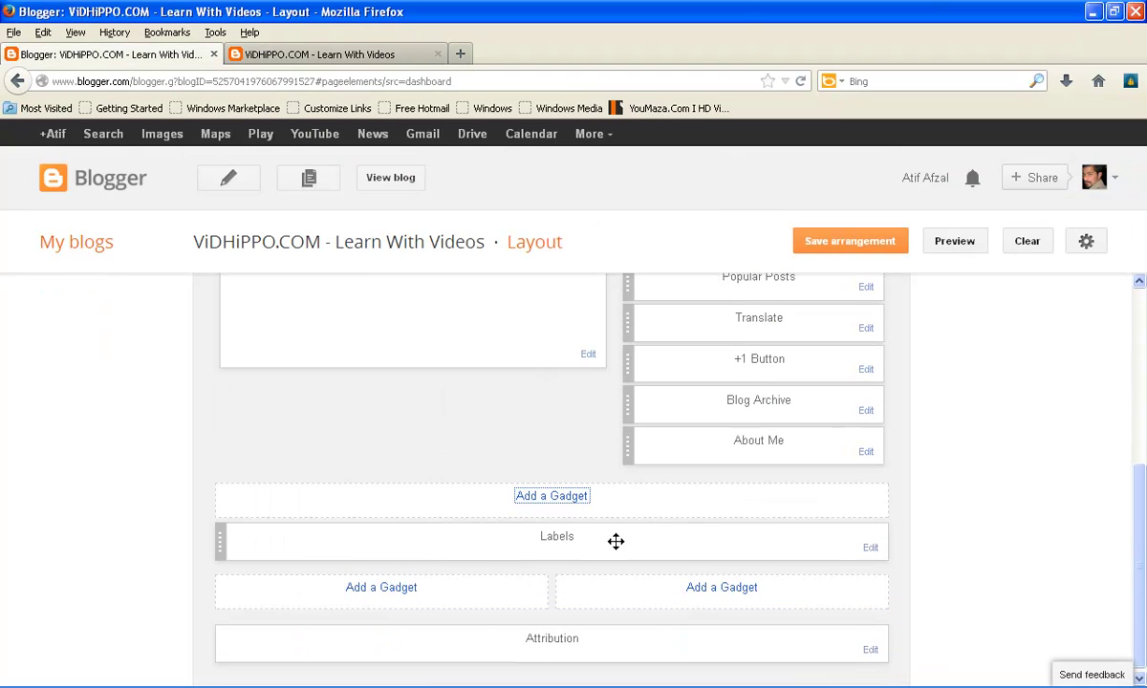
pyautogui.click(870, 544)
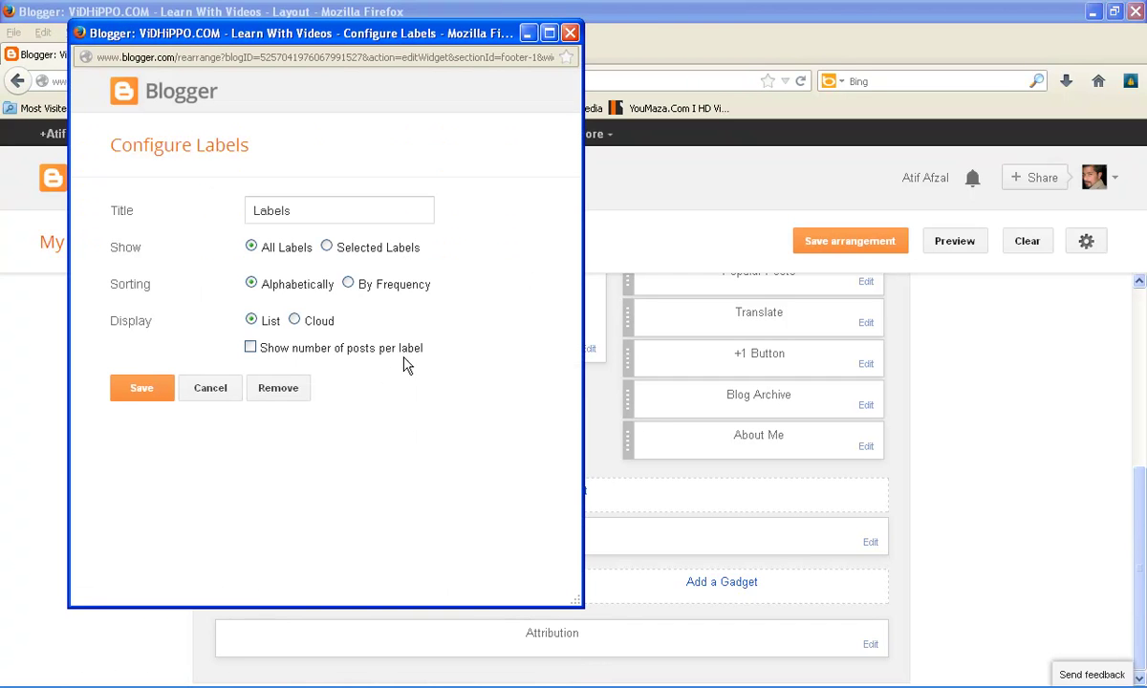
pyautogui.click(277, 389)
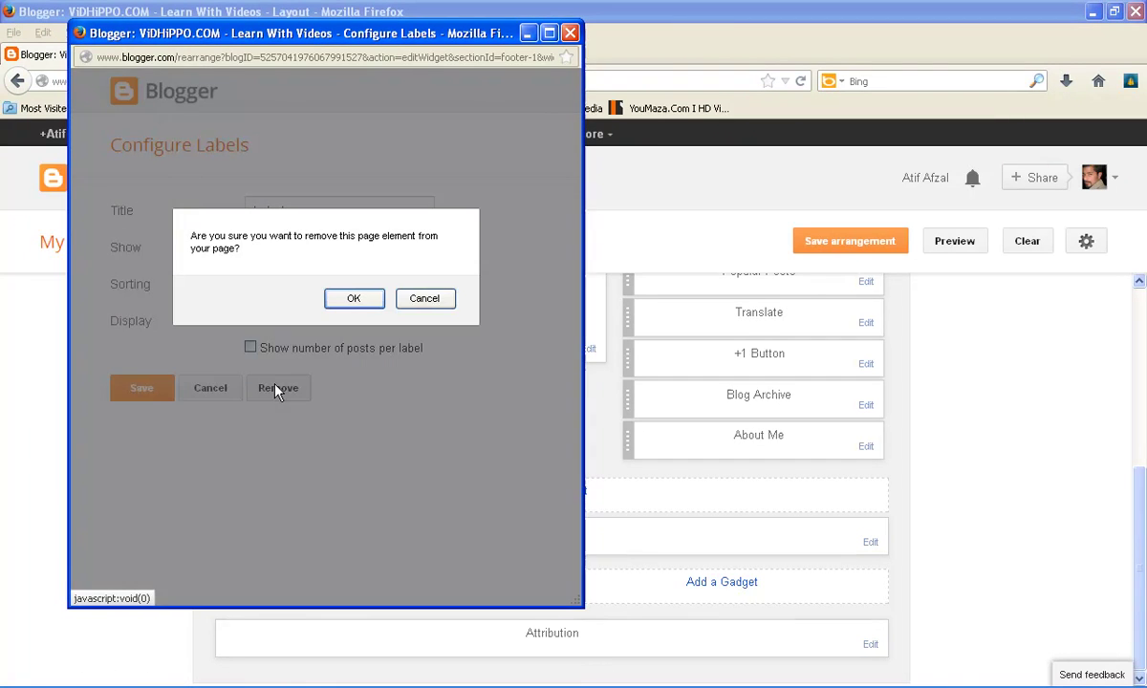
pyautogui.click(357, 298)
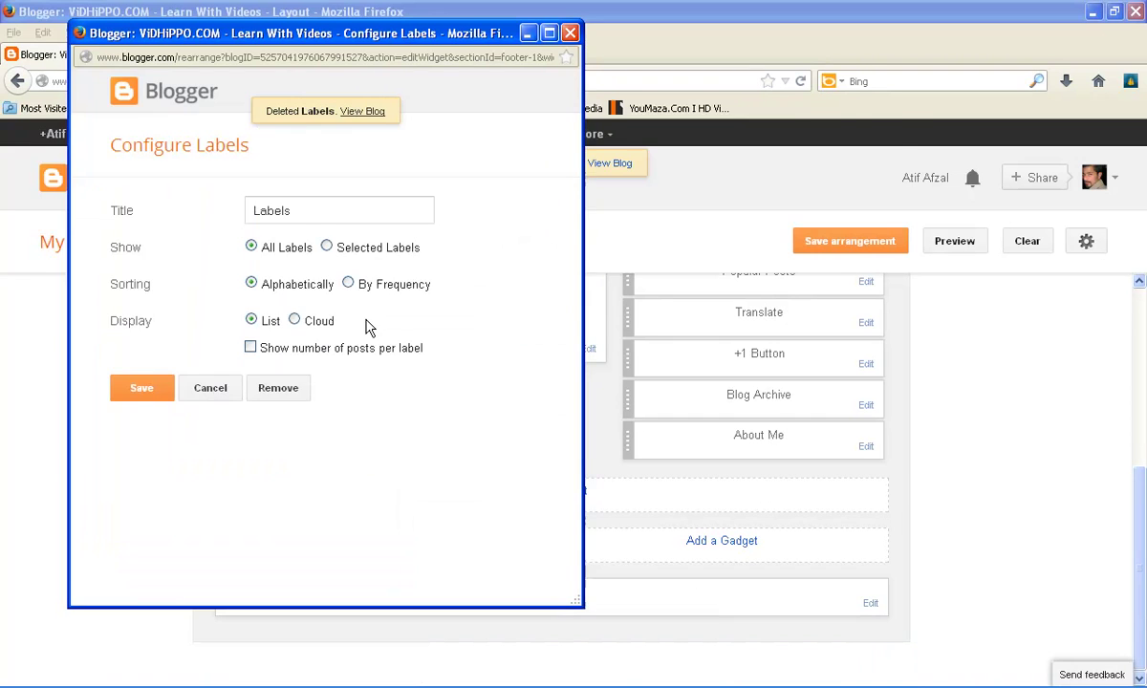